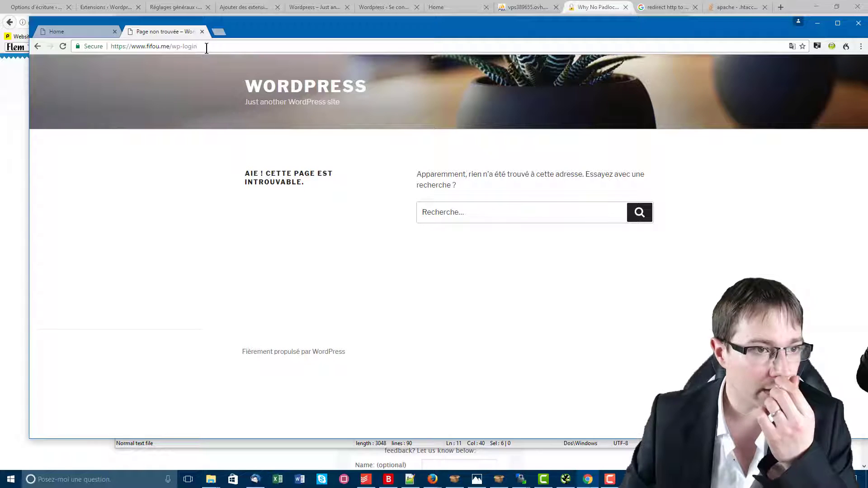
- Load the site's wp-admin over http instead of https in Chrome
left_click(207, 47)
left_click(197, 47)
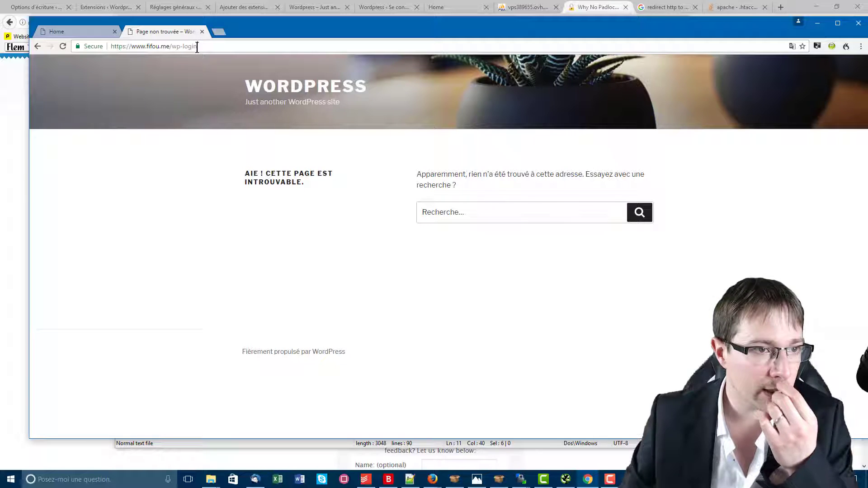
left_click(123, 47)
key("BackSpace")
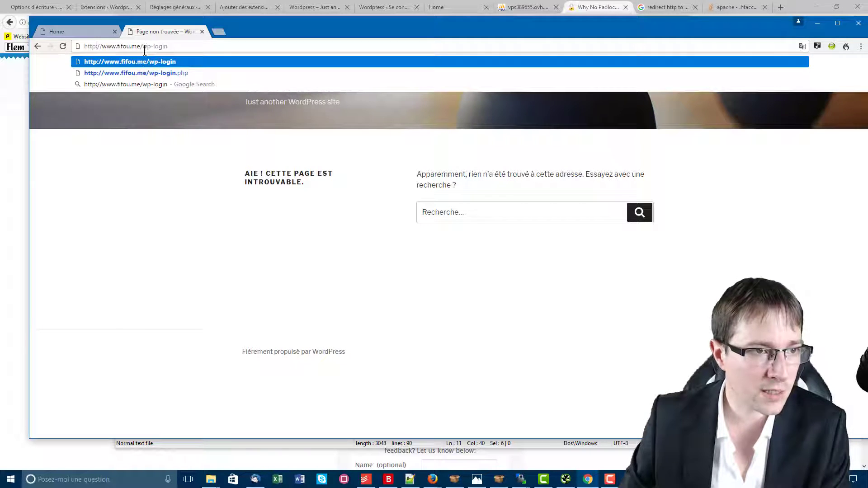
left_click_drag(151, 47, 197, 48)
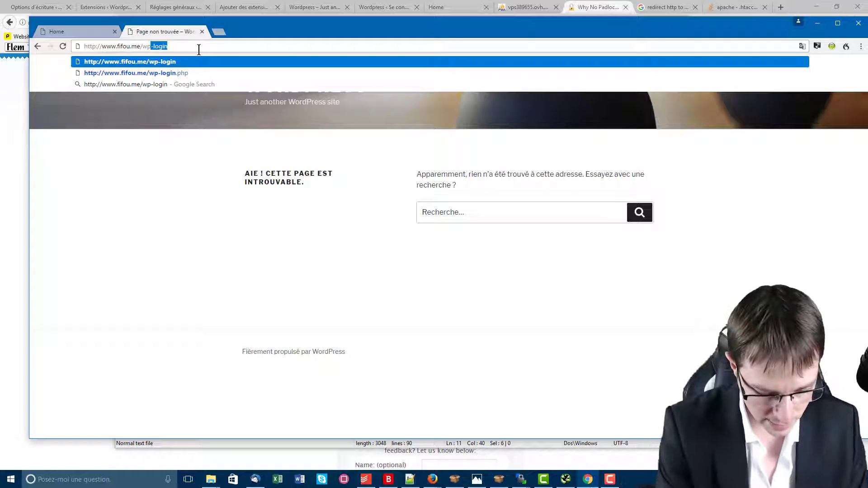
type("admin")
key("Return")
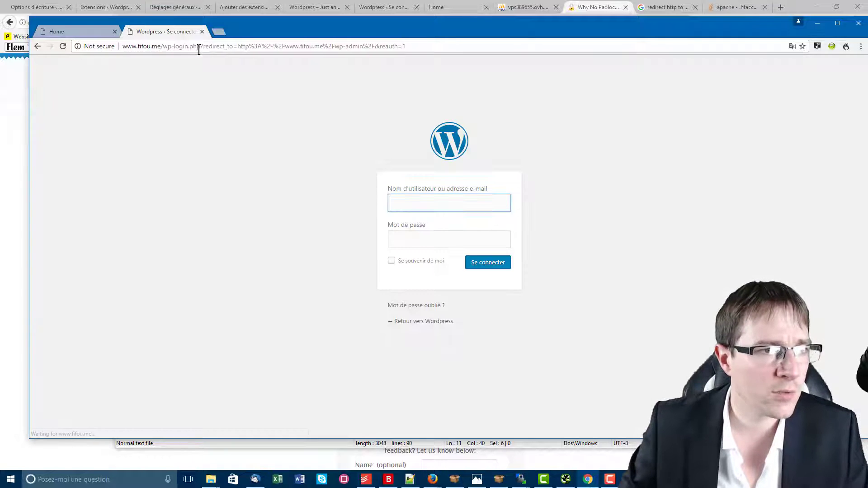
- Shift the Chrome window slightly and select the login page address before moving to Firefox
left_click(296, 27)
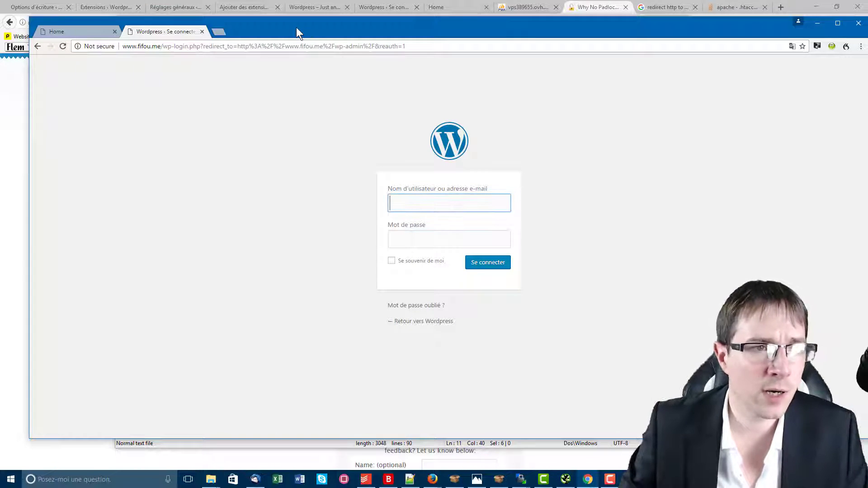
left_click_drag(296, 27, 312, 33)
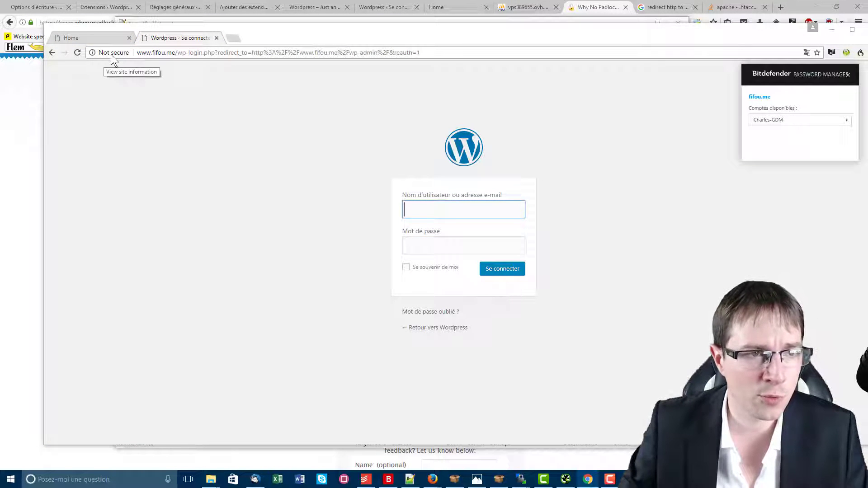
left_click_drag(215, 52, 111, 44)
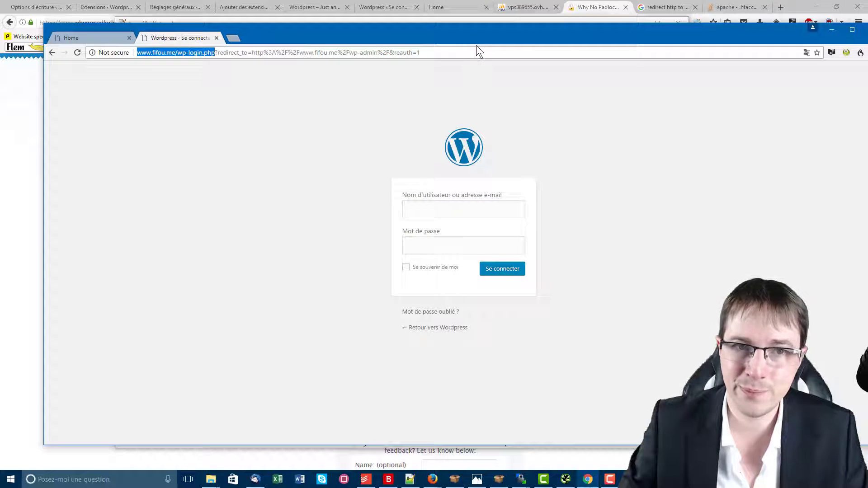
left_click(384, 6)
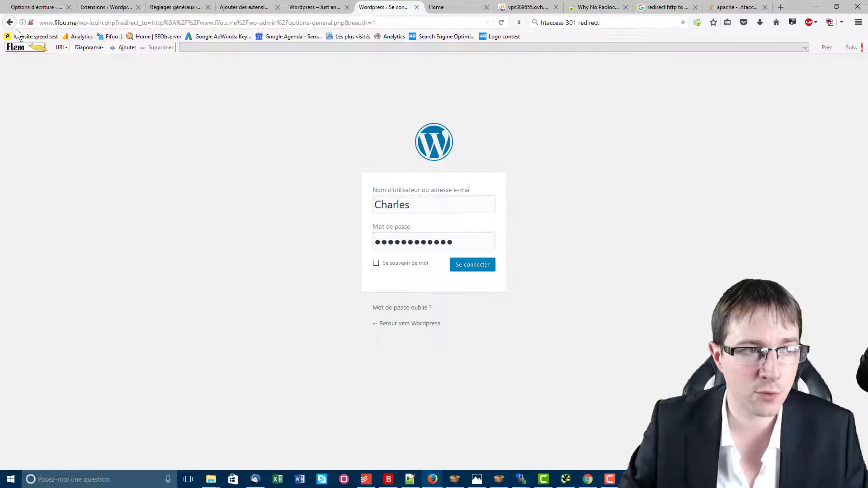
- Reveal Firefox's insecure-connection warning on the password field twice, then return to Chrome's Cafe tab
left_click(462, 237)
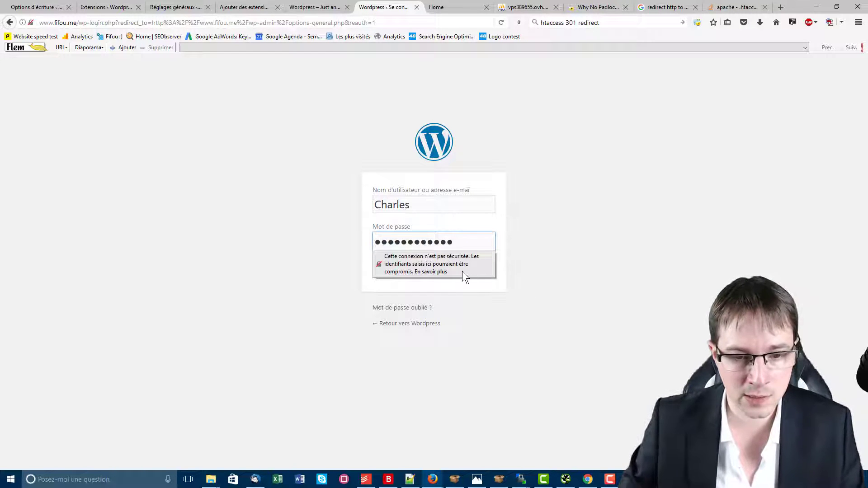
left_click(327, 264)
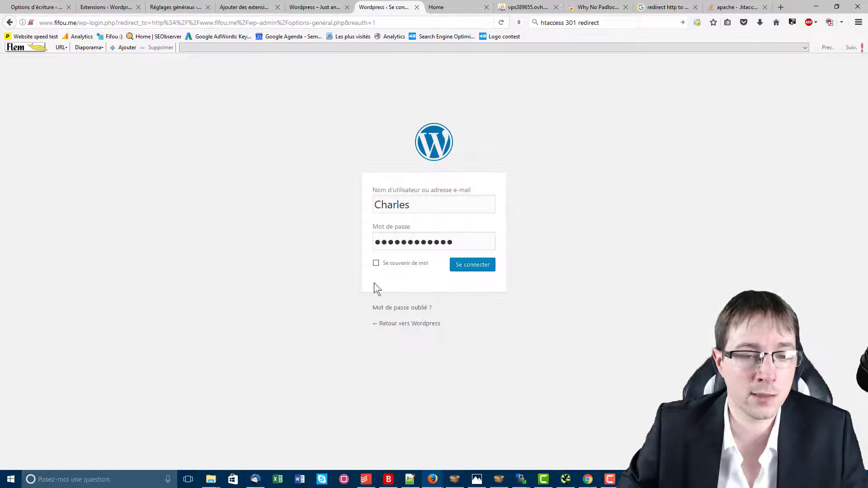
left_click(482, 237)
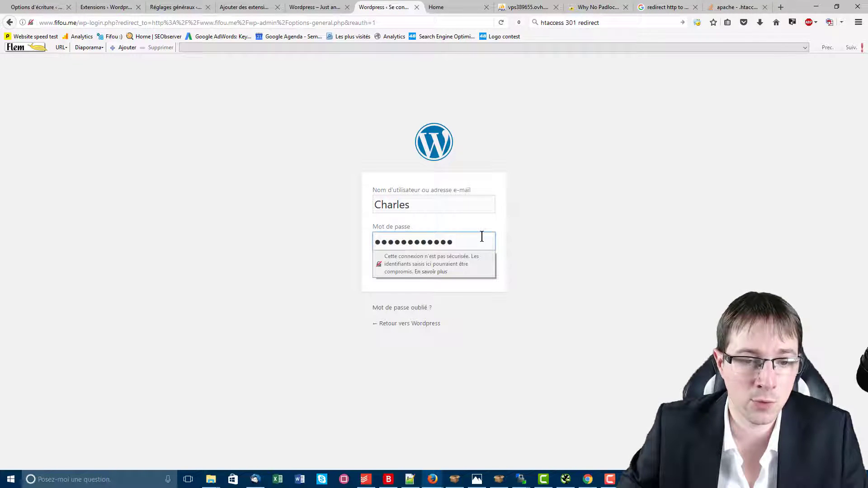
left_click(281, 238)
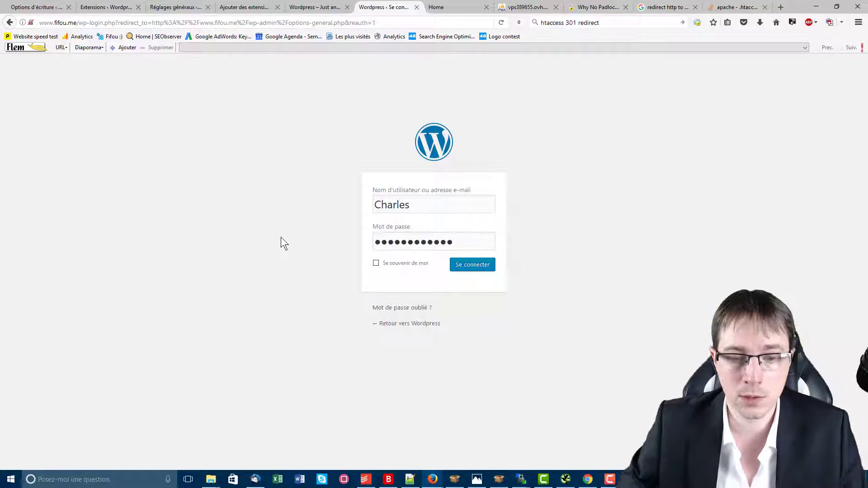
left_click(588, 479)
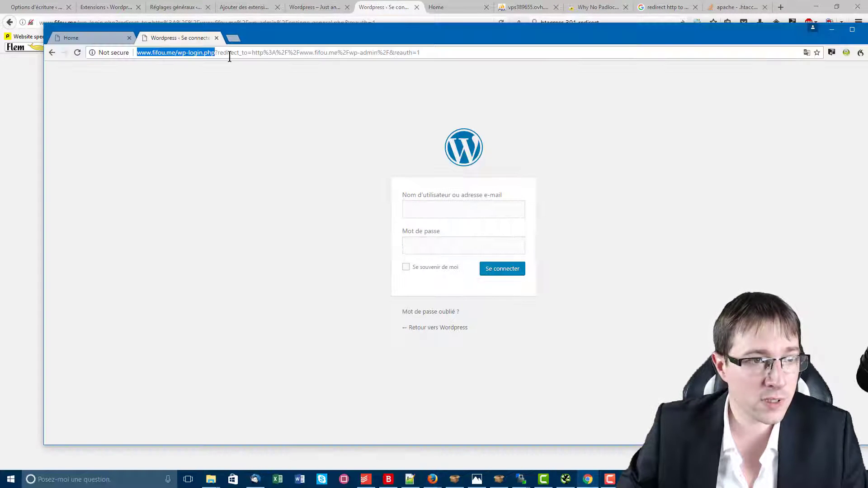
left_click(108, 38)
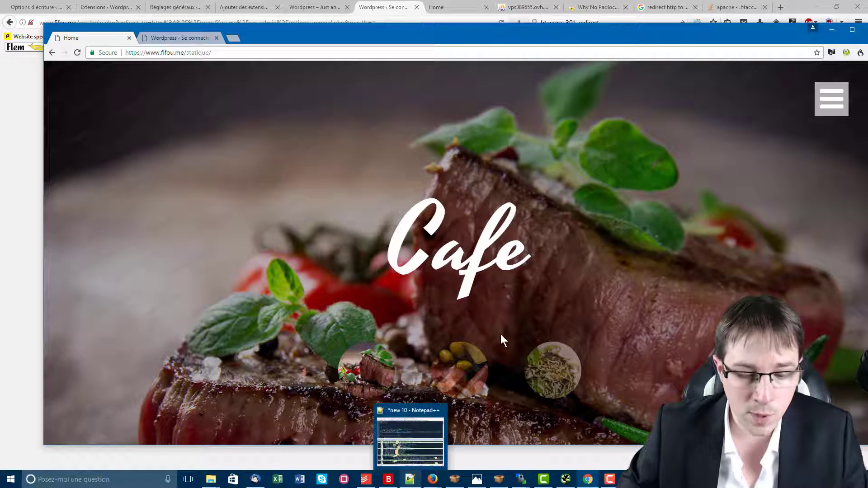
- Change one image URL in statique/index.html from https to http, save it, and reload the Cafe page
left_click(77, 53)
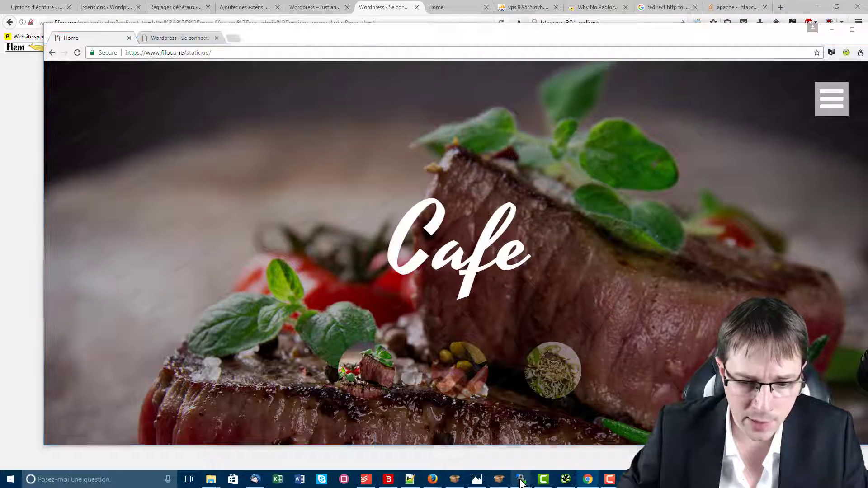
left_click(437, 447)
double_click(382, 239)
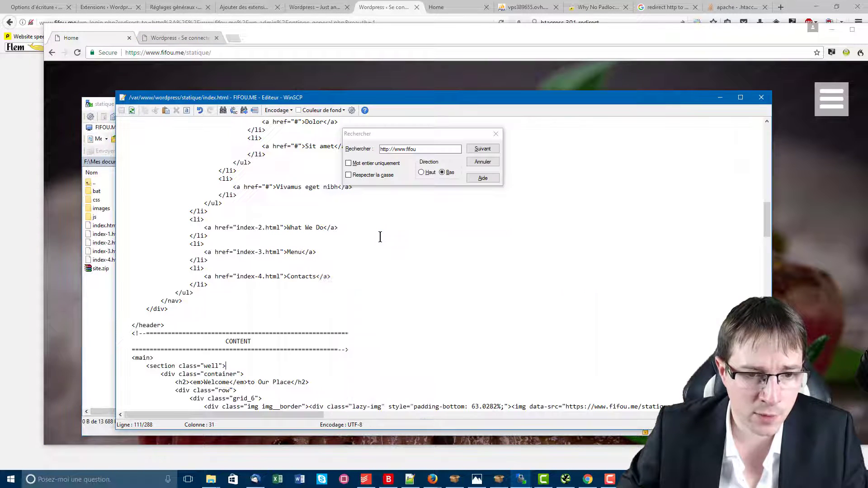
left_click(585, 406)
key("BackSpace")
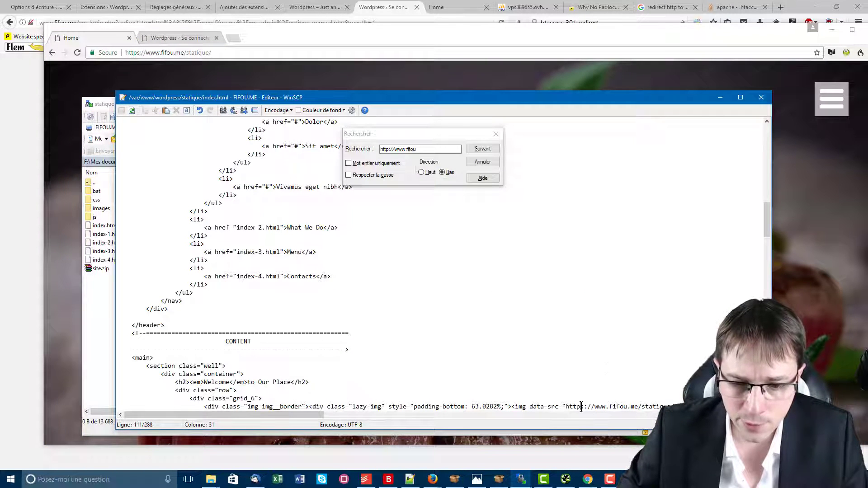
key("ctrl+s")
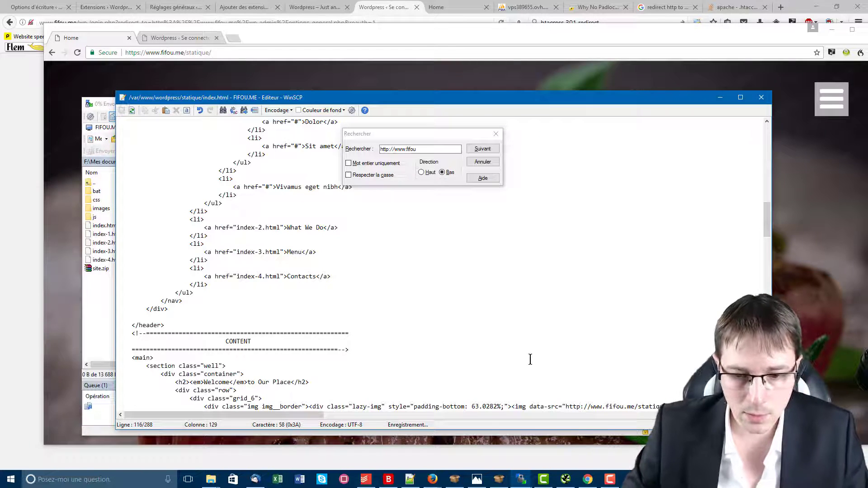
left_click(72, 40)
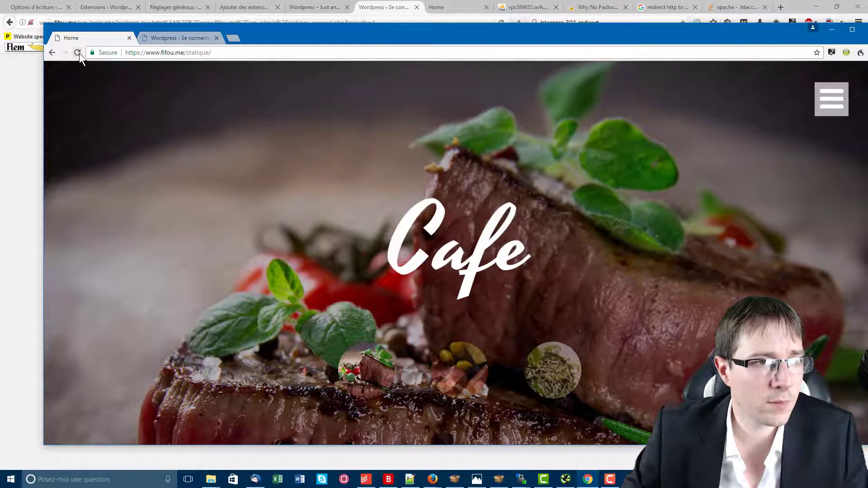
left_click(78, 52)
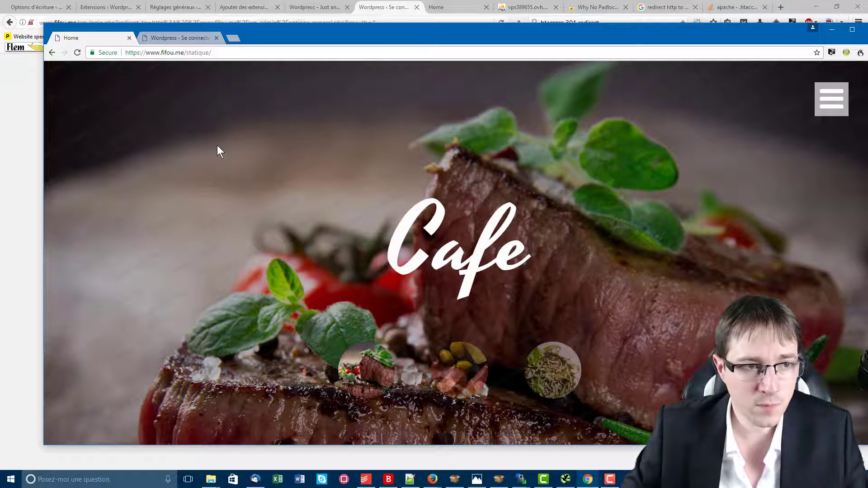
scroll(217, 146, "down", 6)
scroll(218, 146, "down", 20)
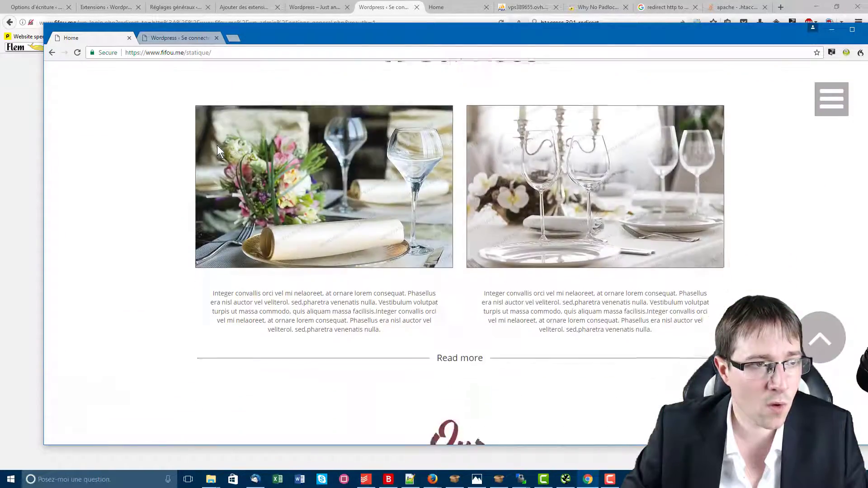
scroll(194, 182, "up", 5)
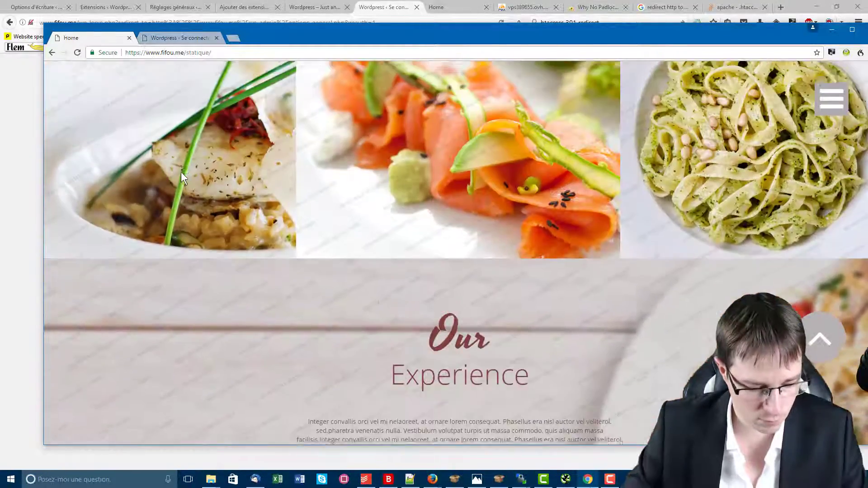
scroll(285, 235, "up", 20)
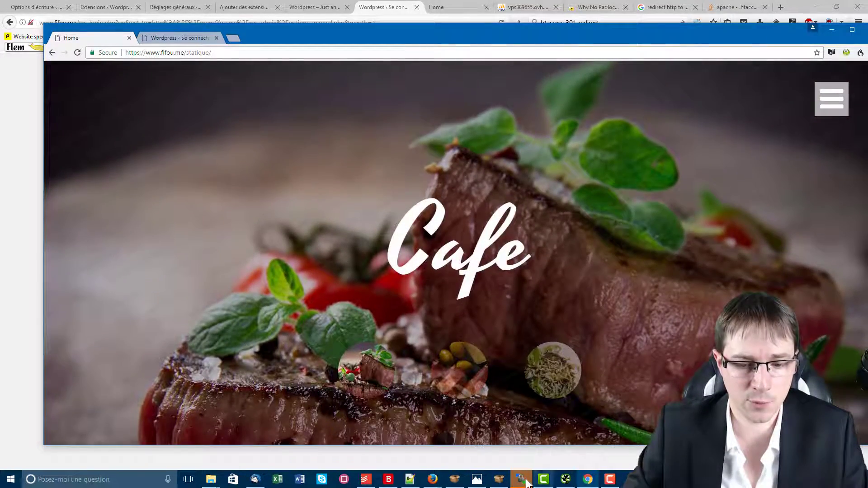
- Re-save statique/index.html to the server from WinSCP and reload the Cafe page in Chrome
mouse_move(522, 479)
left_click(420, 441)
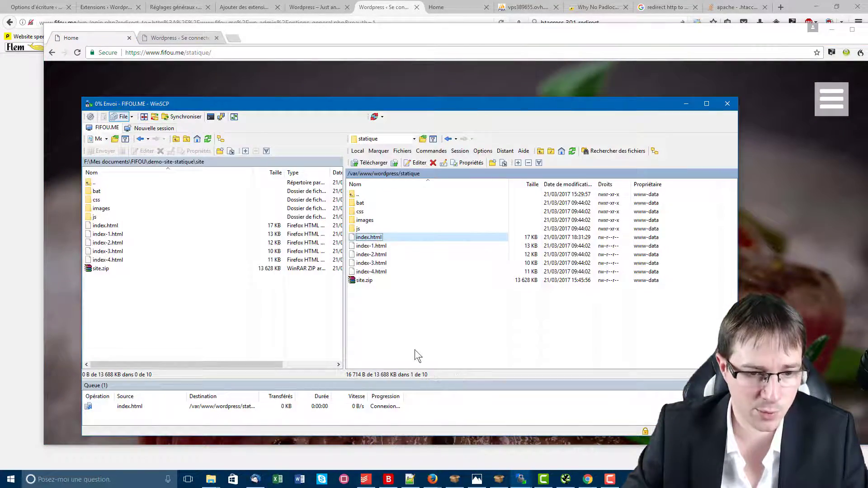
left_click(410, 337)
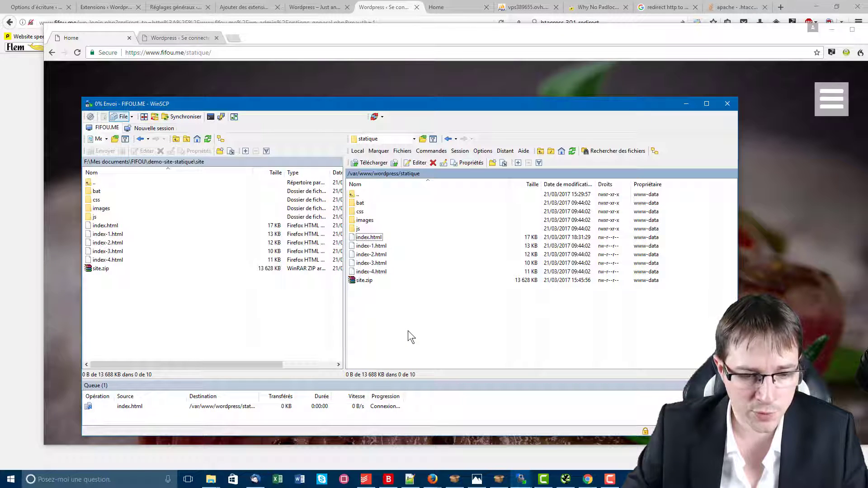
double_click(376, 238)
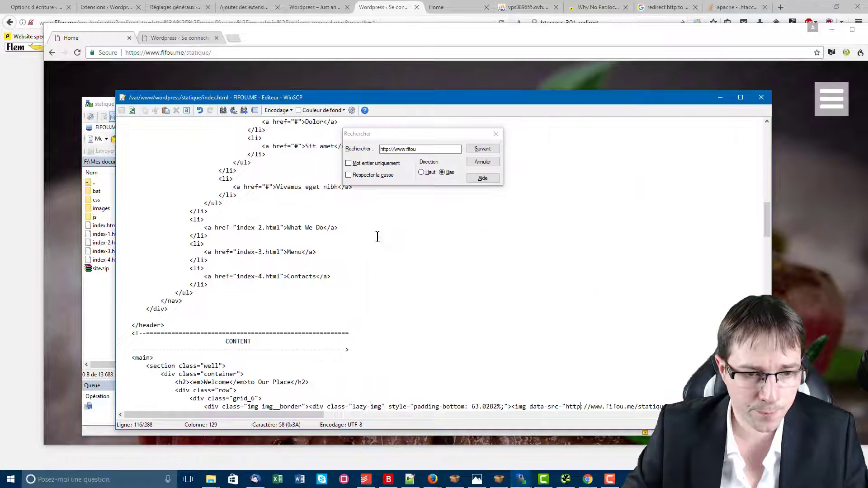
left_click(329, 379)
key("ctrl+s")
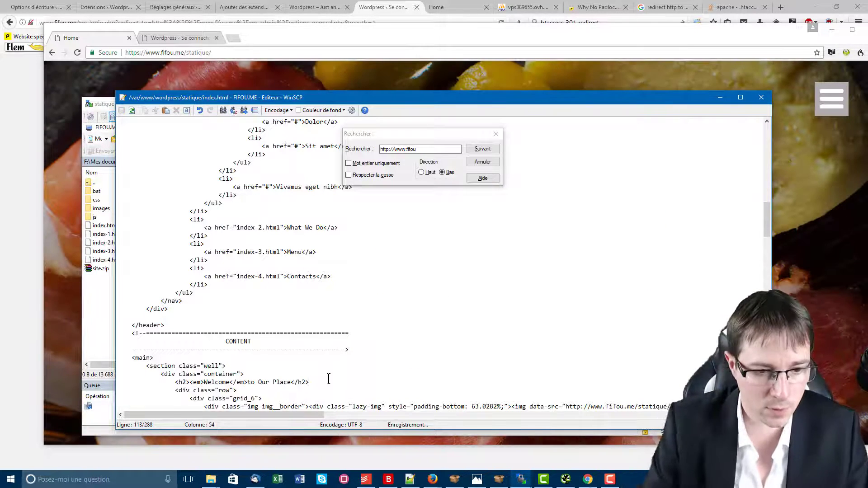
left_click(102, 45)
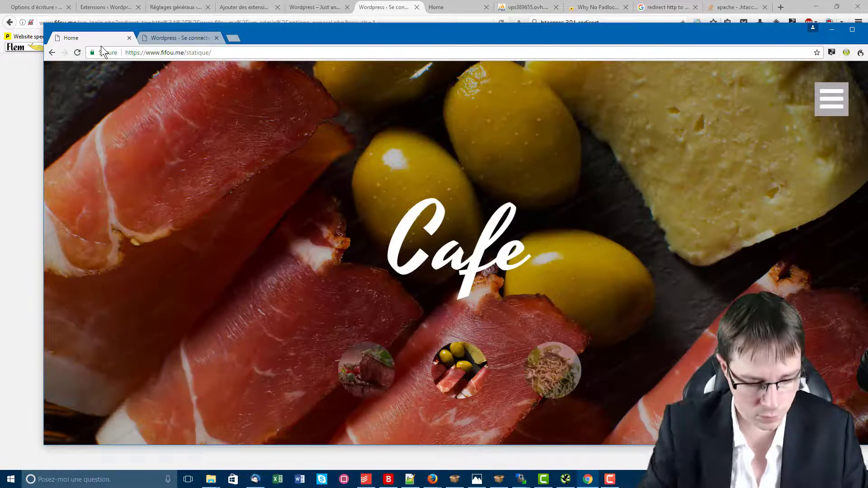
key("F5")
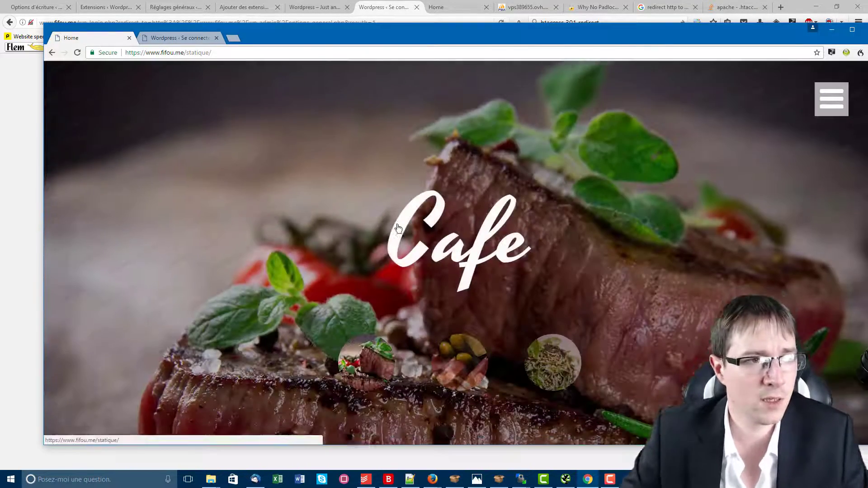
- Reload the fifou.me statique home page in Firefox, scroll through it, and go to the Why No Padlock results
scroll(398, 228, "down", 10)
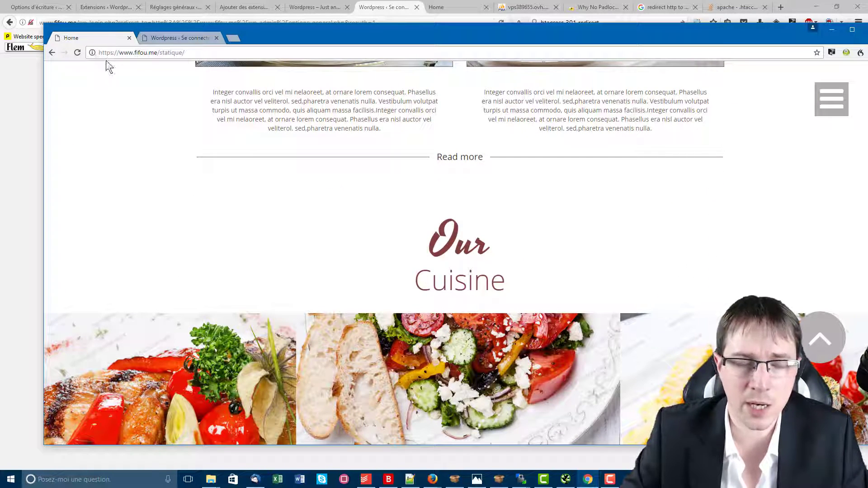
left_click(183, 53)
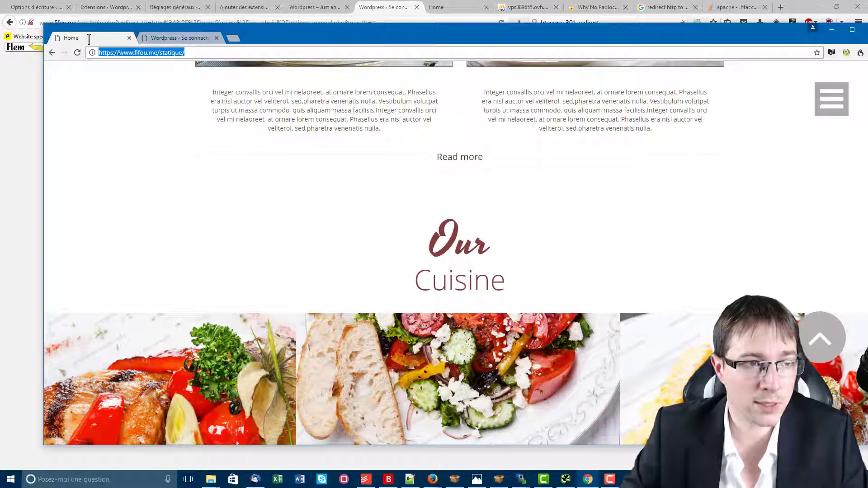
left_click(453, 7)
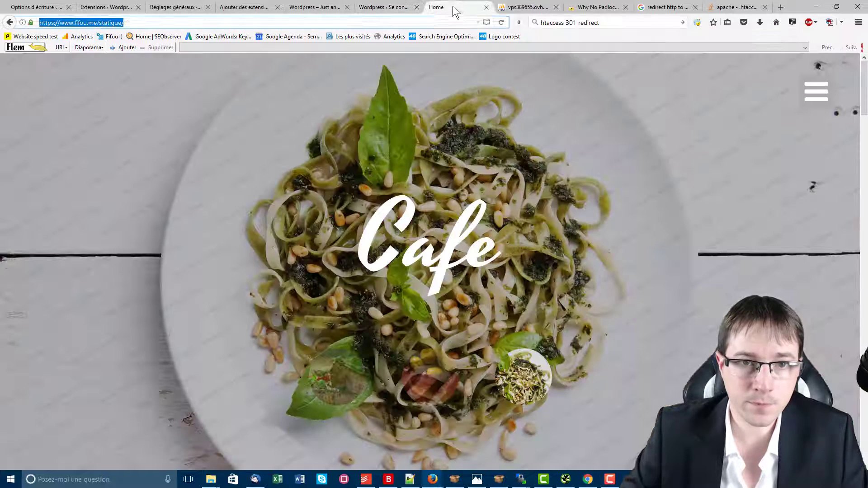
left_click(370, 24)
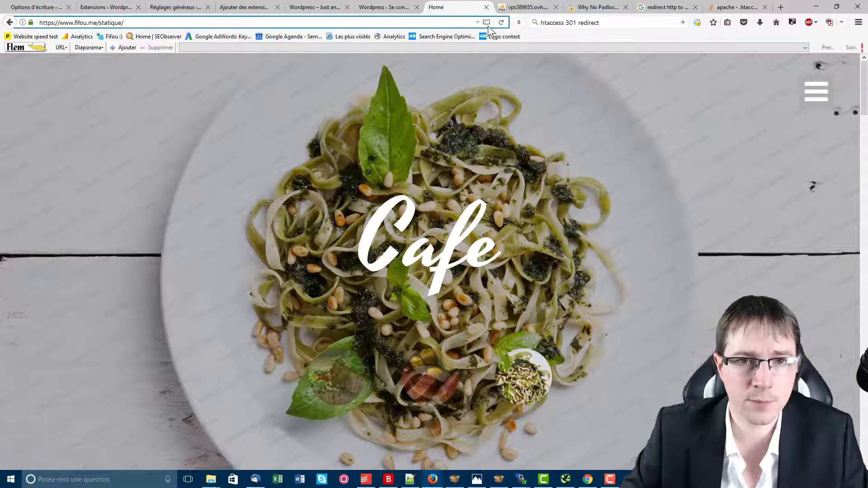
left_click(502, 22)
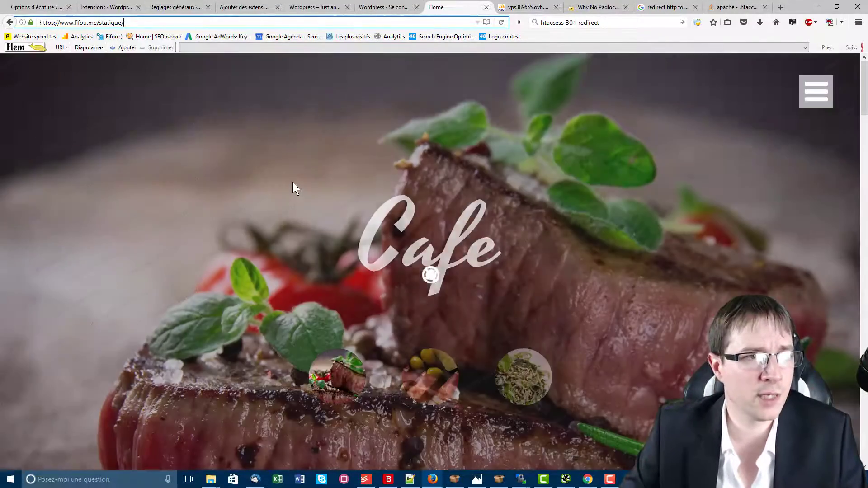
scroll(292, 183, "down", 15)
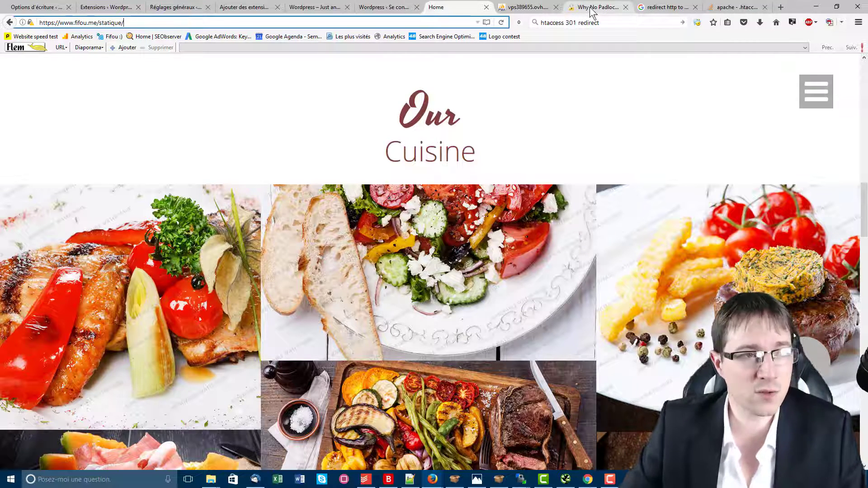
left_click_drag(141, 21, 22, 10)
key("ctrl+c")
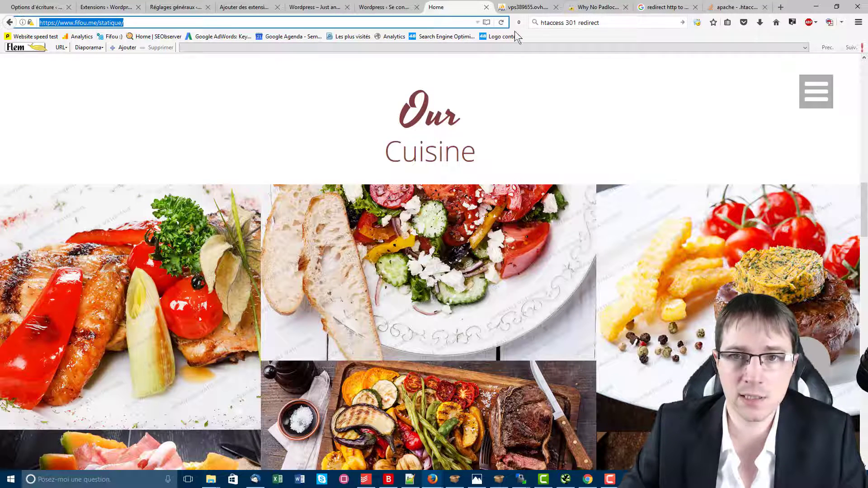
left_click(596, 9)
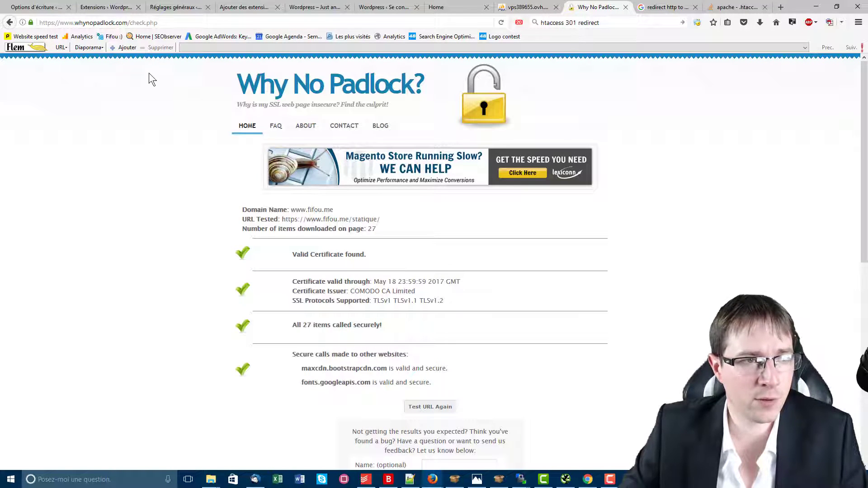
left_click_drag(128, 22, 161, 29)
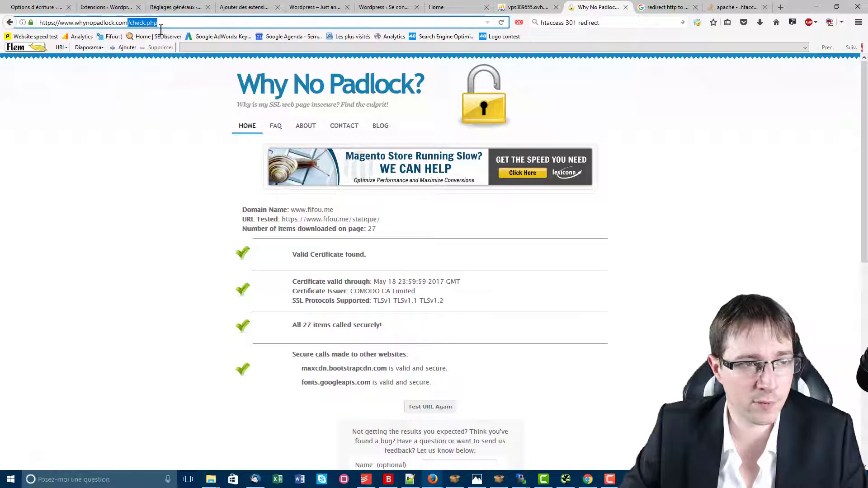
key("BackSpace")
key("Return")
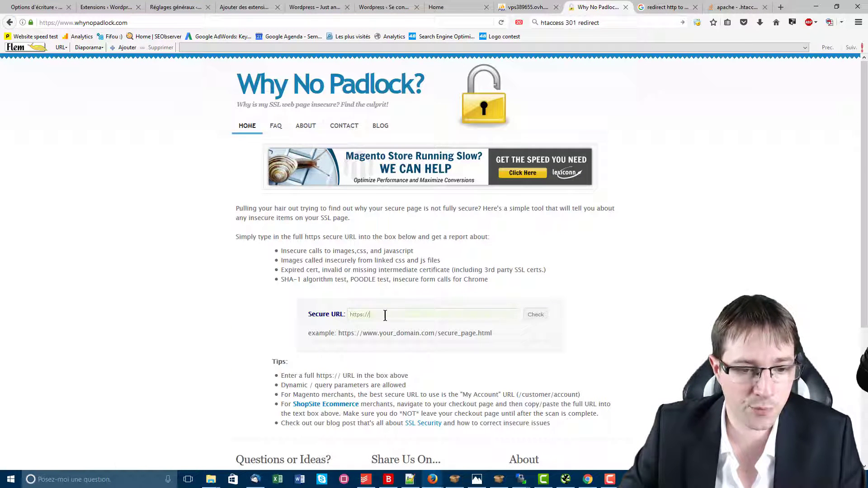
double_click(384, 314)
key("ctrl+v")
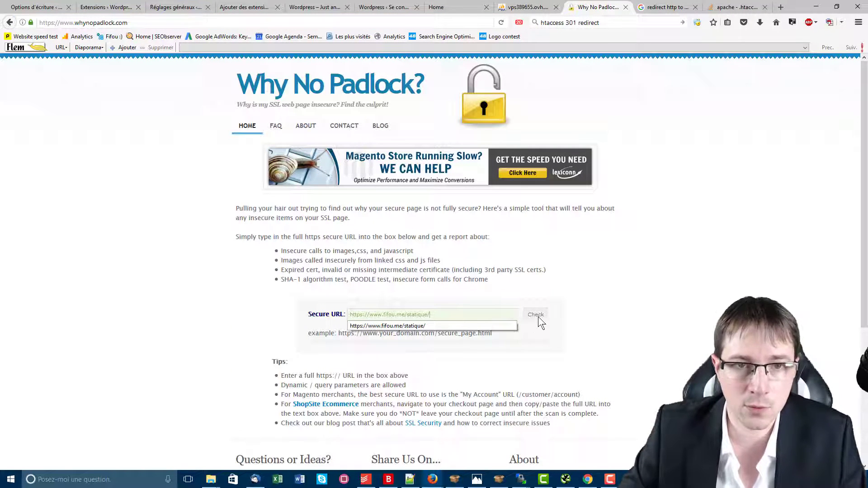
left_click(538, 316)
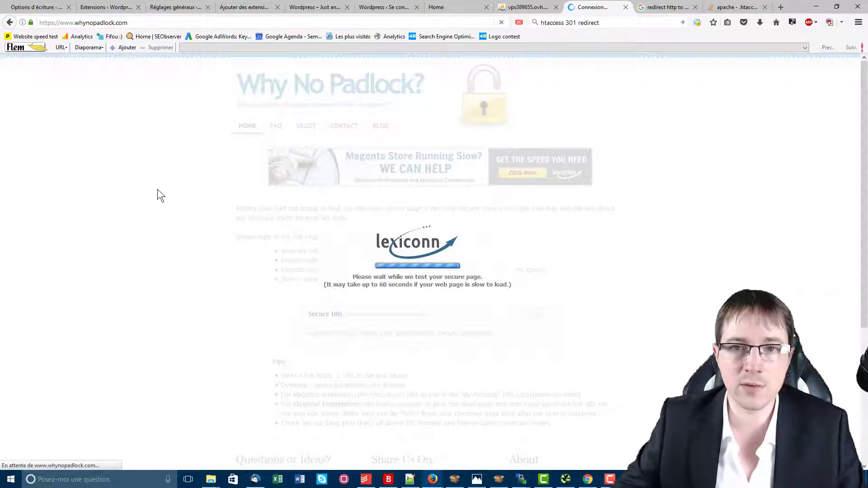
left_click(452, 9)
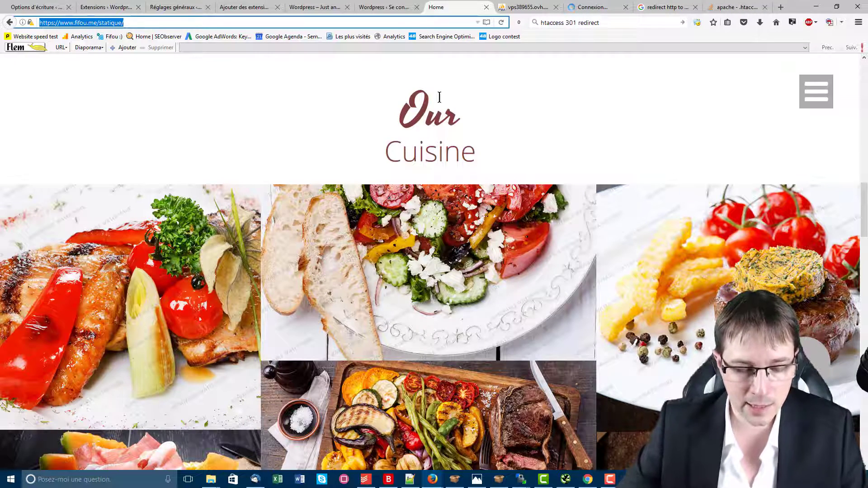
- Restore Notepad++, move the Find dialog aside and shrink the search results panel
mouse_move(414, 482)
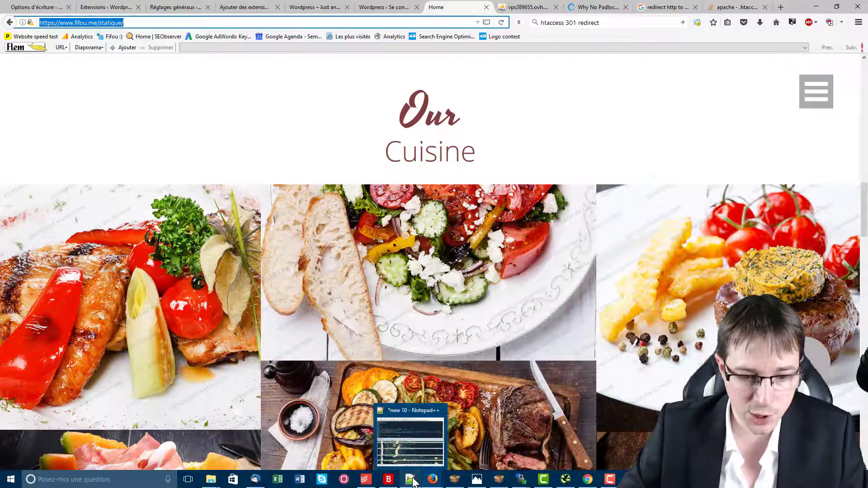
left_click(414, 482)
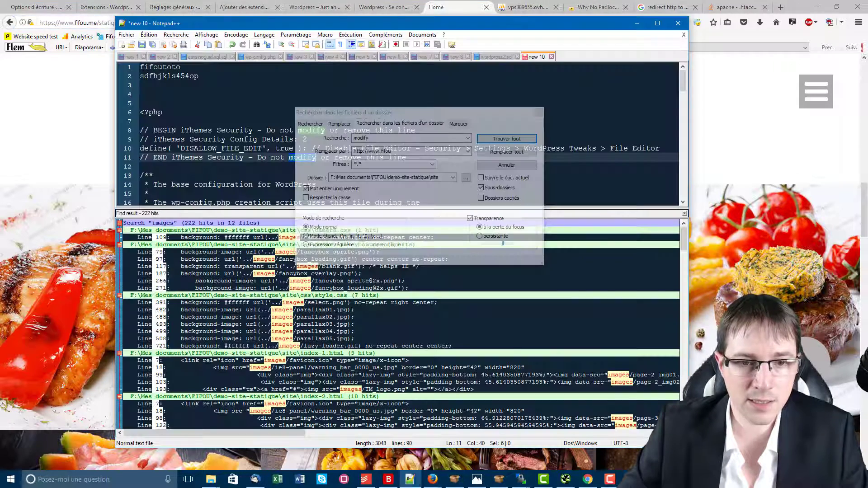
left_click_drag(484, 115, 864, 179)
left_click(424, 164)
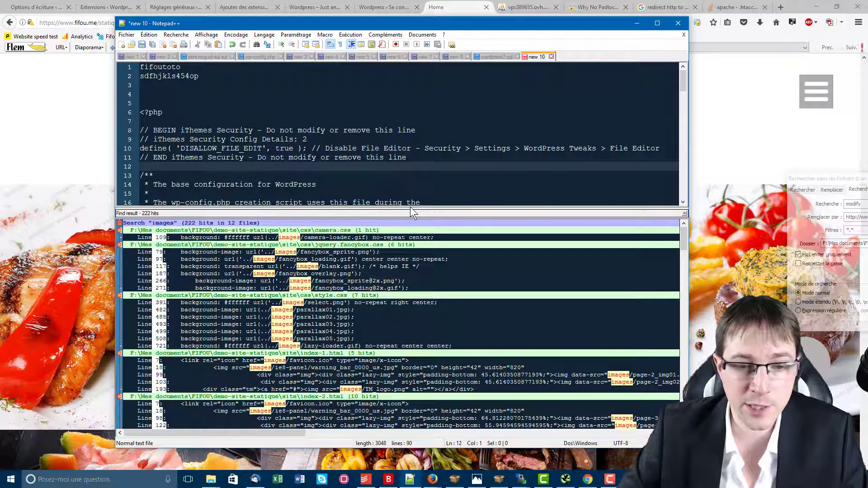
left_click_drag(411, 208, 412, 390)
left_click(338, 211)
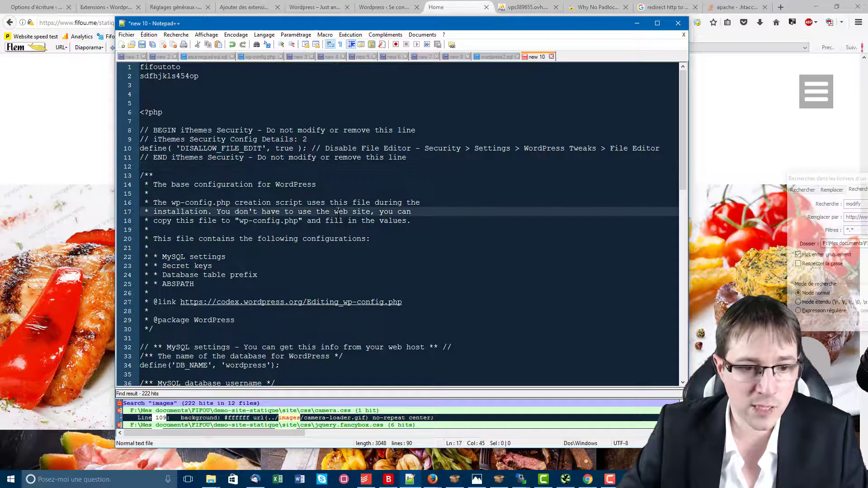
- Open the demo site's index.html and scroll down to the gallery markup around line 127
left_click(214, 480)
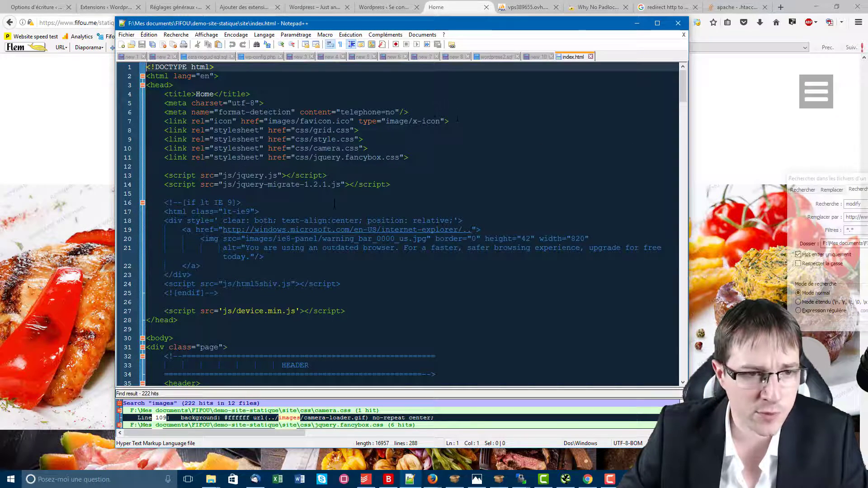
scroll(334, 205, "down", 20)
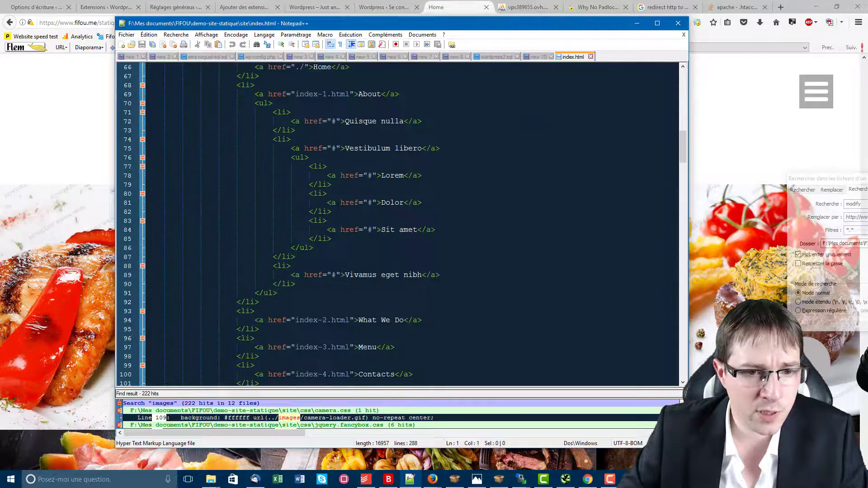
scroll(343, 277, "down", 18)
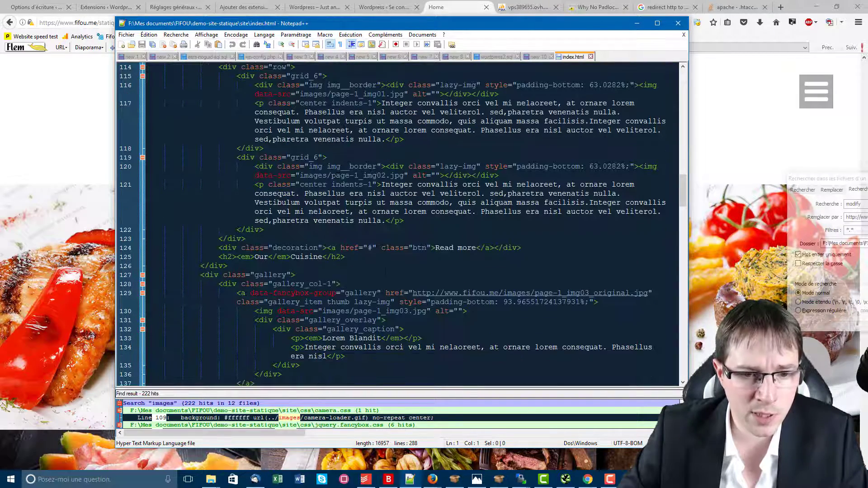
left_click(451, 275)
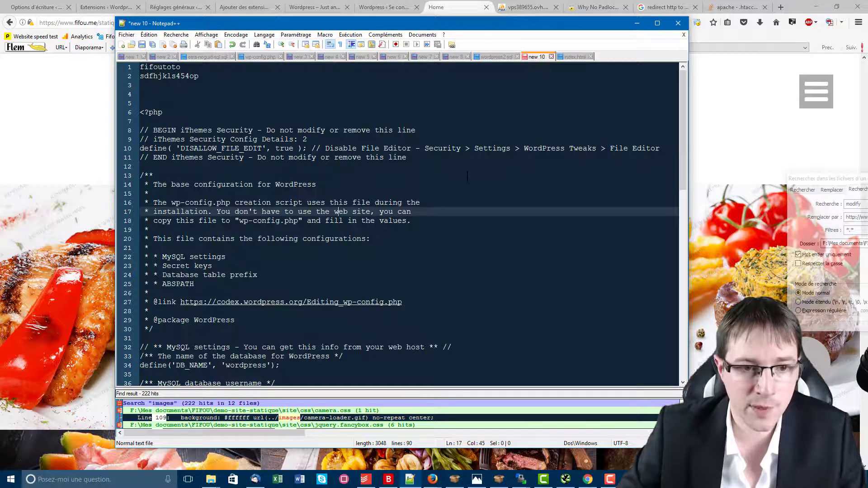
key("ctrl+f")
left_click_drag(810, 180, 351, 162)
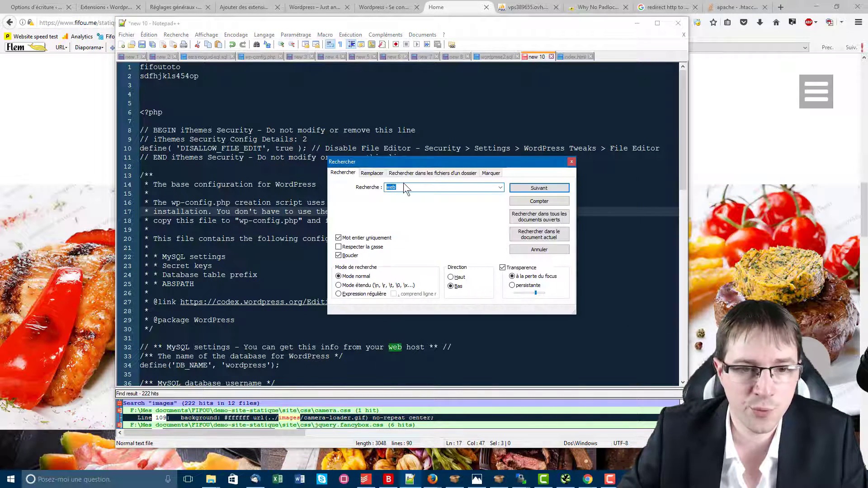
left_click(421, 173)
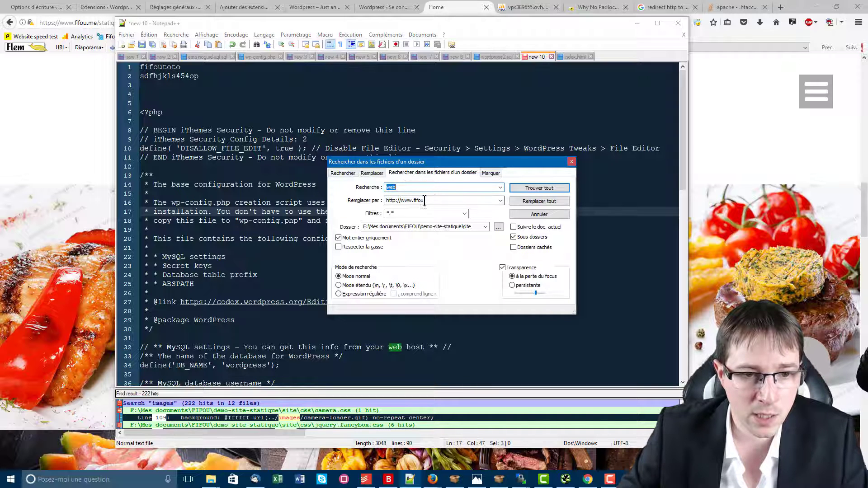
left_click_drag(433, 200, 349, 195)
key("ctrl+c")
left_click_drag(429, 188, 361, 186)
key("ctrl+v")
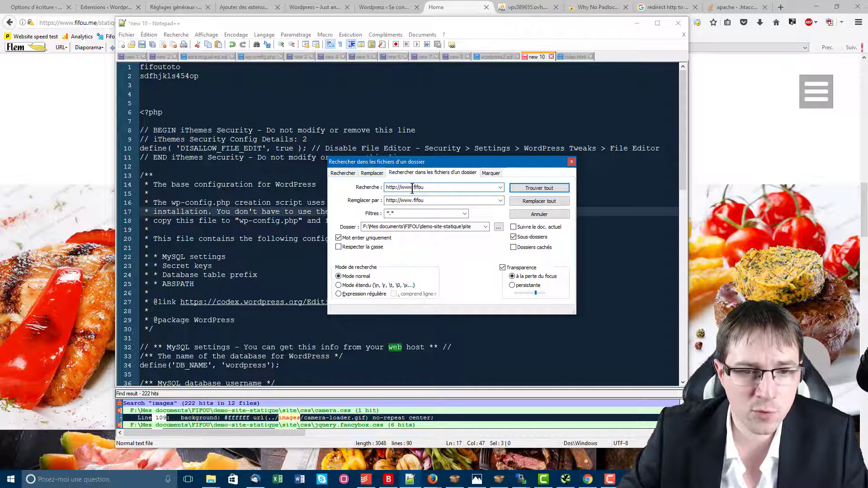
left_click_drag(440, 200, 385, 200)
key("Delete")
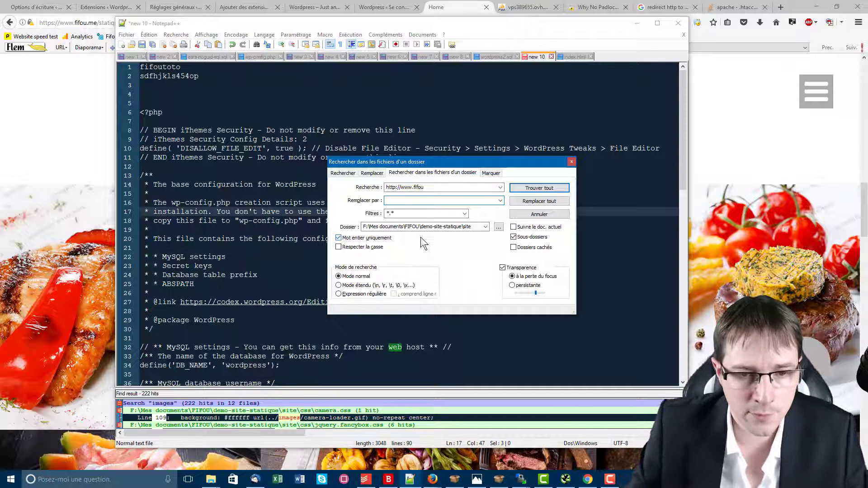
- Find all matches in the site folder, yielding one hit in index.html, and enlarge the results list
left_click_drag(435, 188, 385, 189)
key("ctrl+c")
left_click(430, 184)
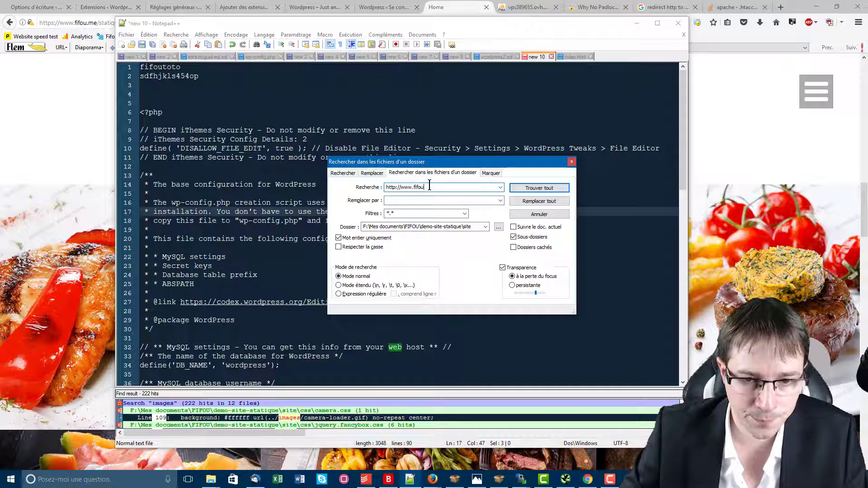
left_click(535, 189)
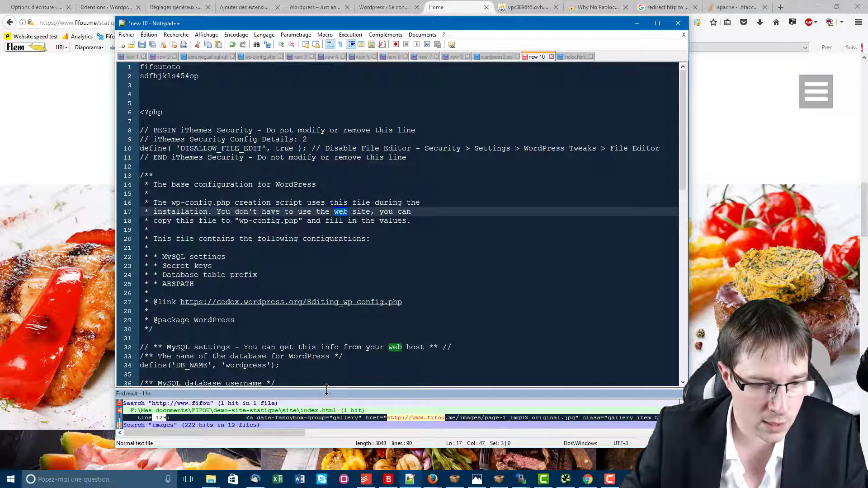
left_click_drag(324, 389, 315, 294)
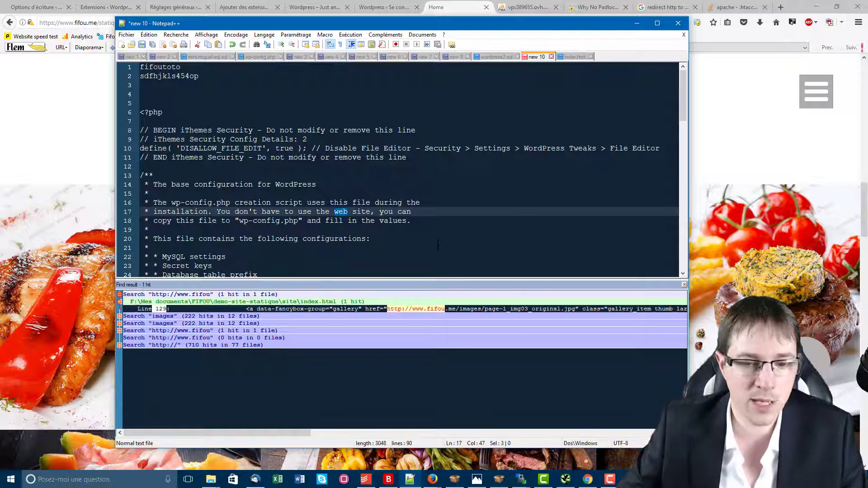
double_click(429, 210)
key("ctrl+f")
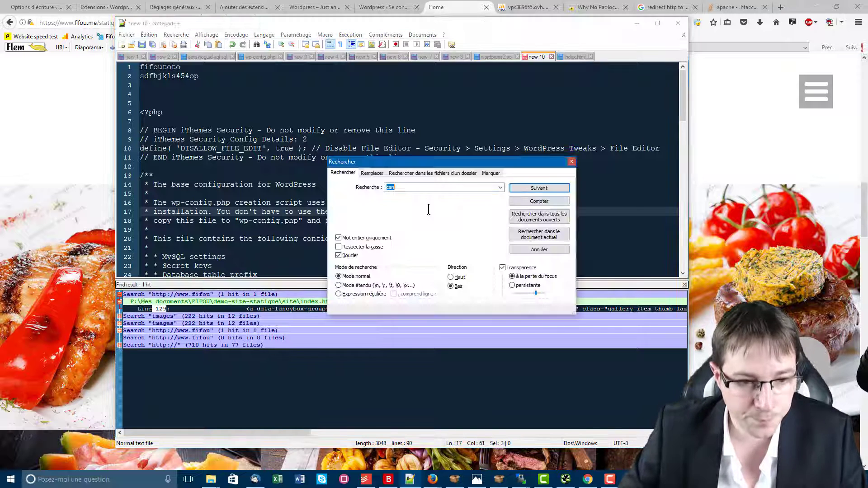
left_click(433, 173)
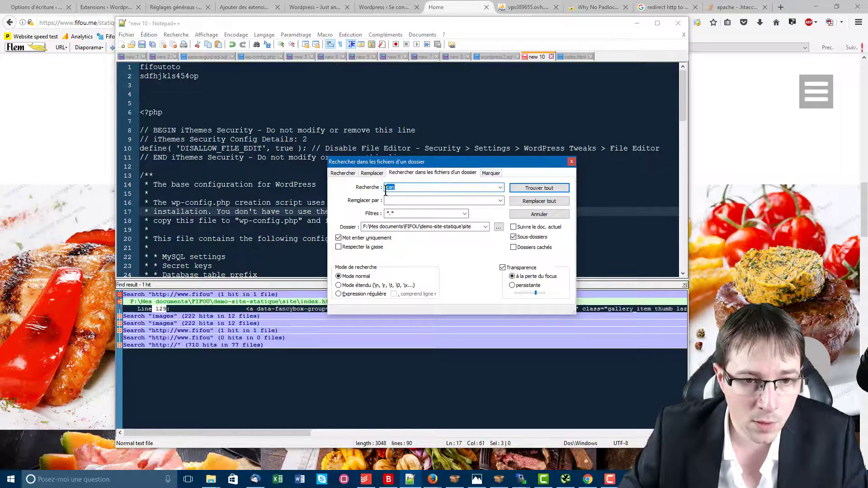
key("ctrl+v")
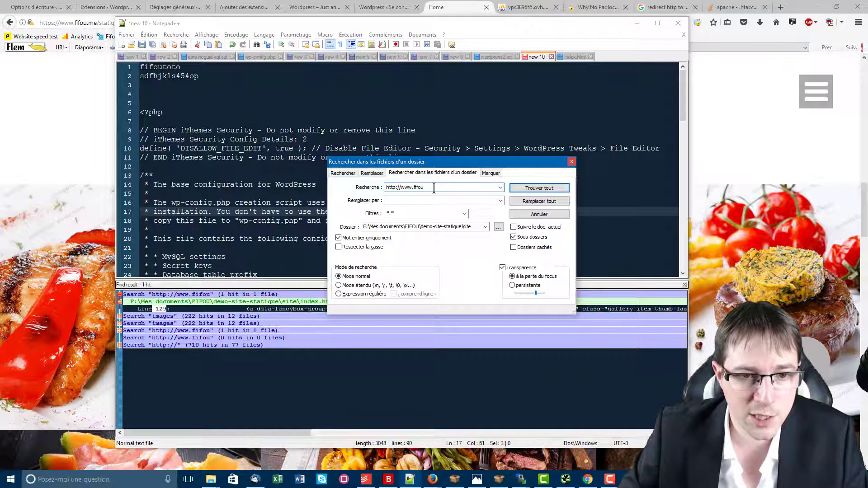
left_click_drag(427, 188, 372, 188)
key("ctrl+c")
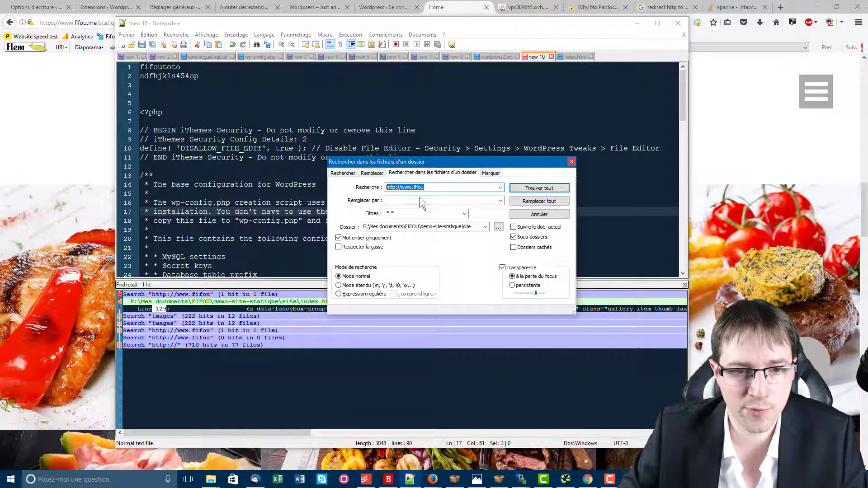
left_click(420, 200)
key("ctrl+v")
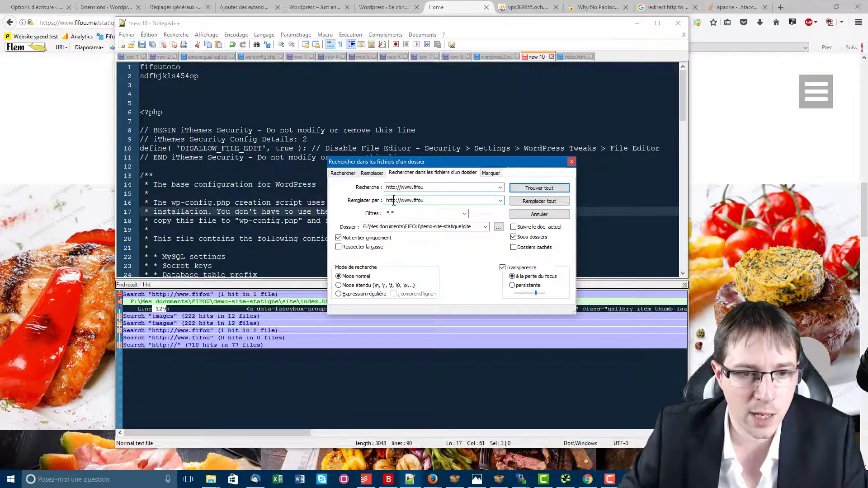
left_click(394, 201)
type("s")
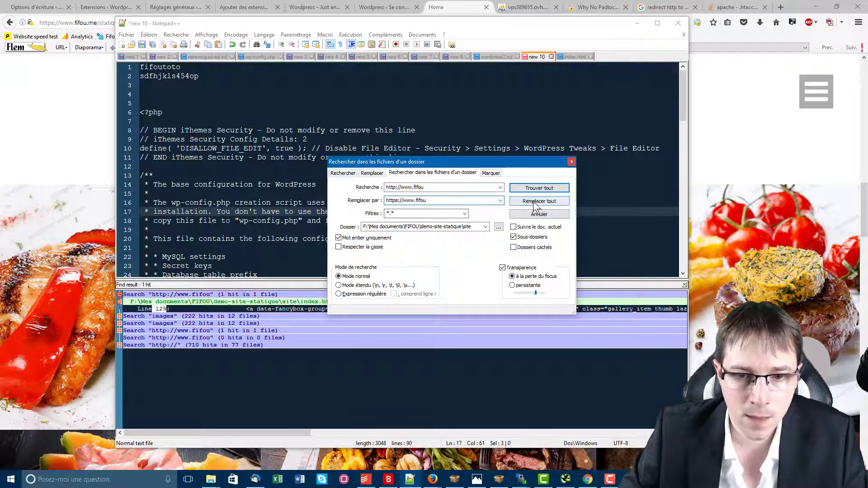
left_click(537, 201)
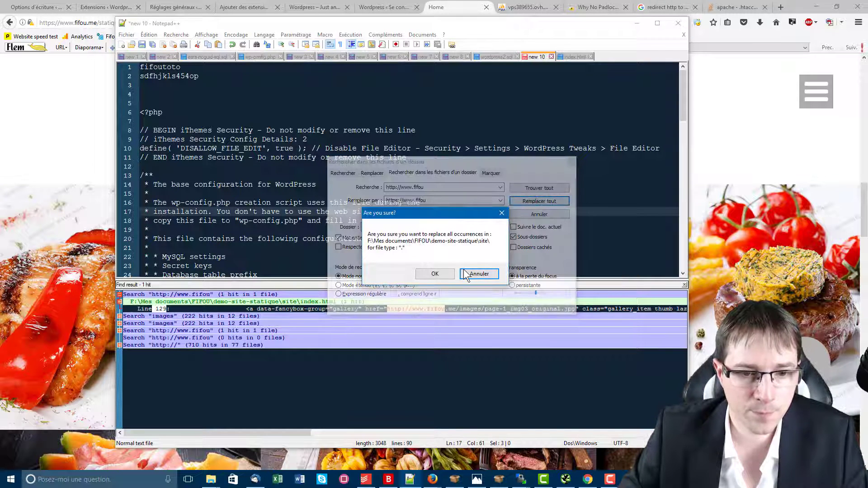
left_click(433, 271)
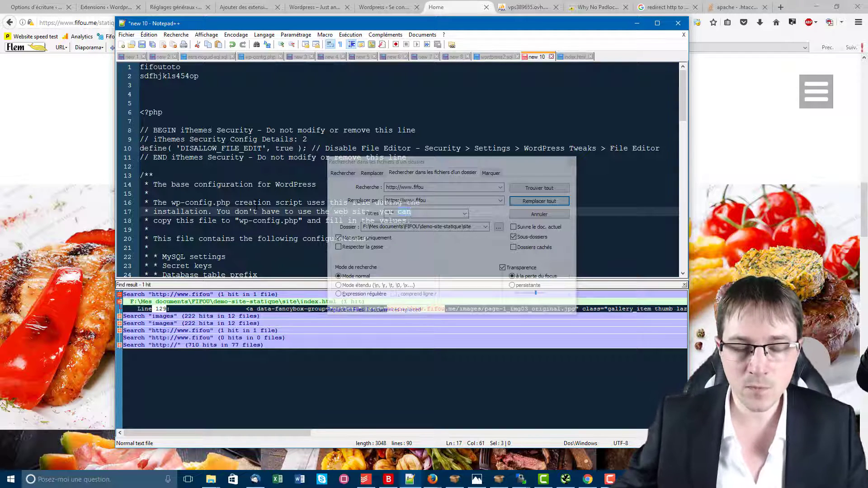
left_click(436, 7)
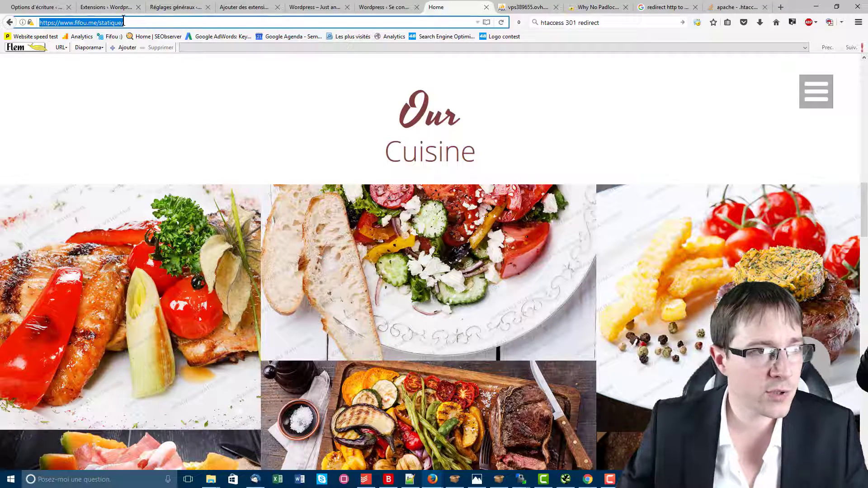
left_click(120, 22)
left_click_drag(95, 22, 140, 24)
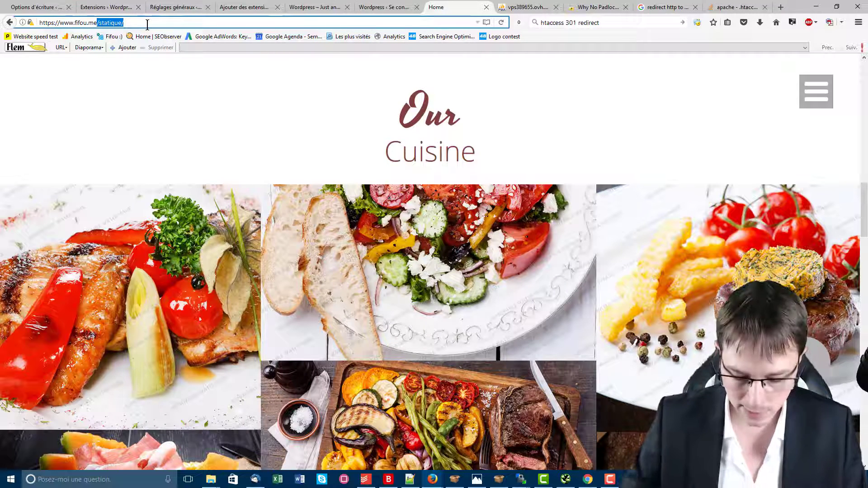
key("BackSpace")
key("Return")
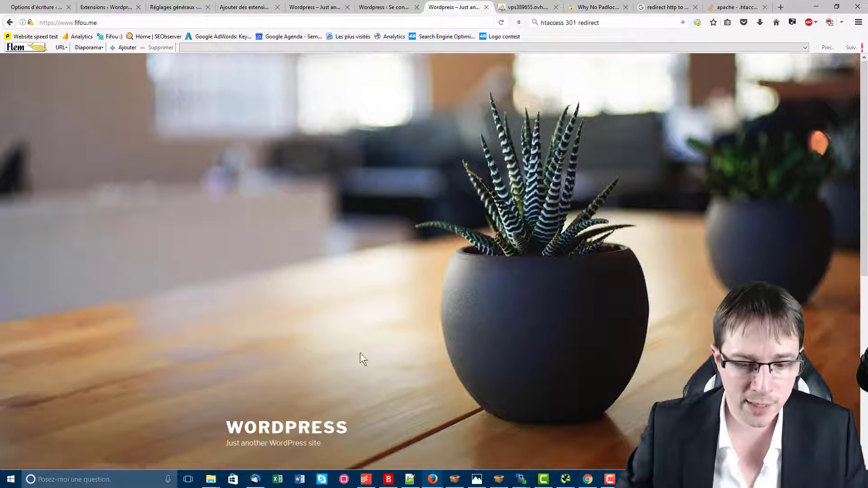
left_click(588, 479)
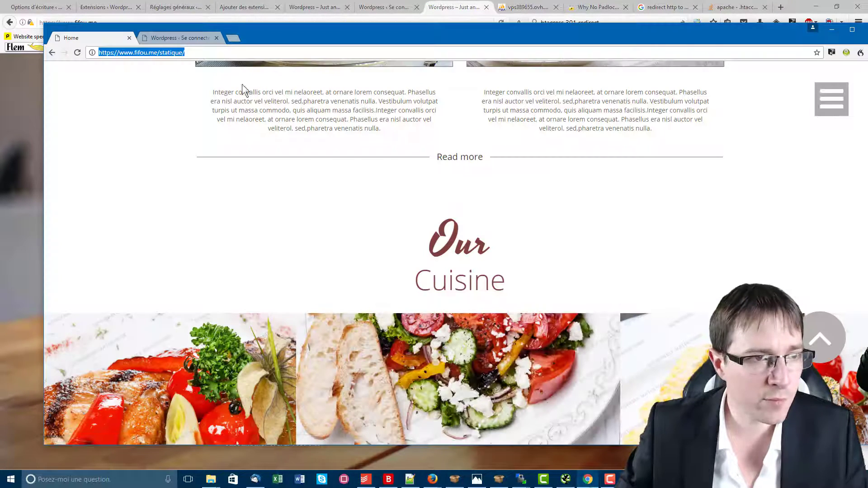
left_click(159, 53)
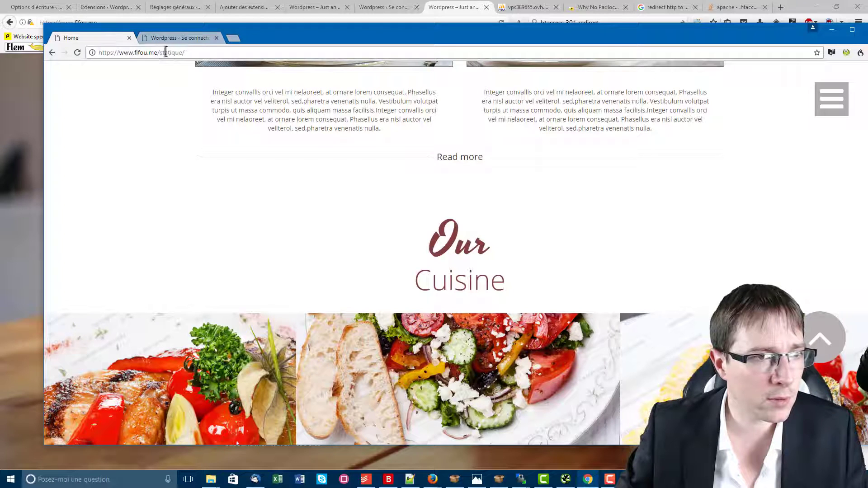
left_click_drag(157, 52, 217, 55)
key("BackSpace")
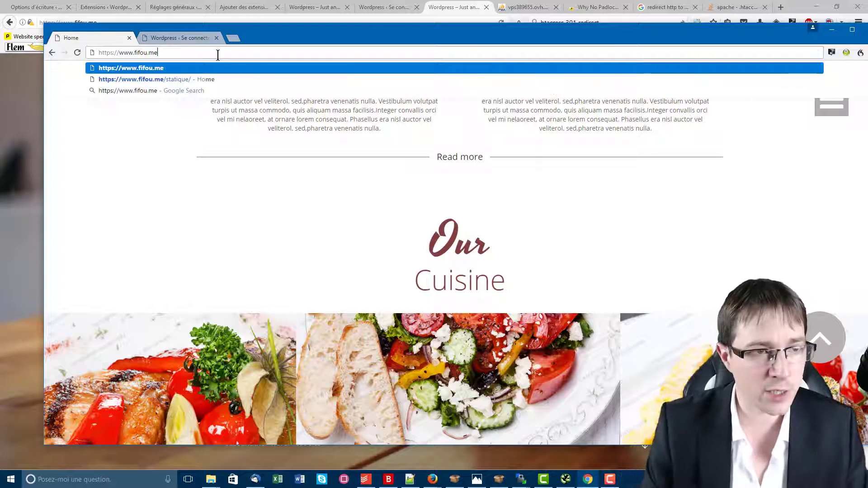
key("Return")
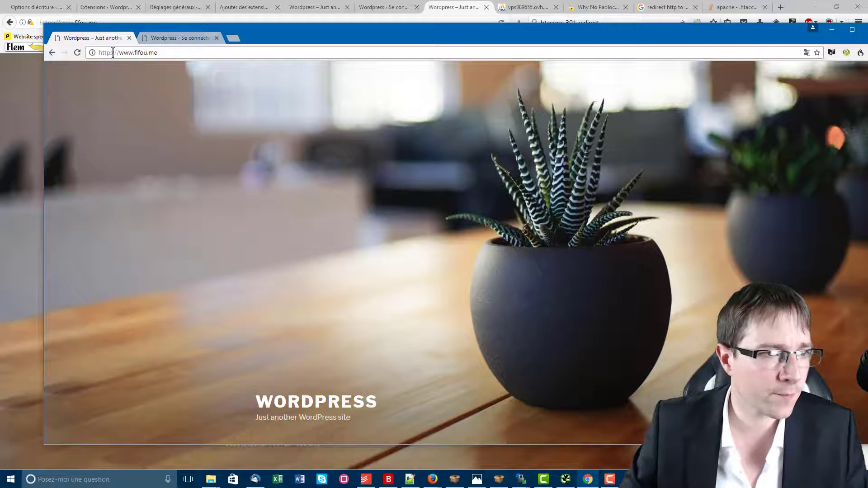
left_click(112, 52)
left_click(112, 53)
key("Return")
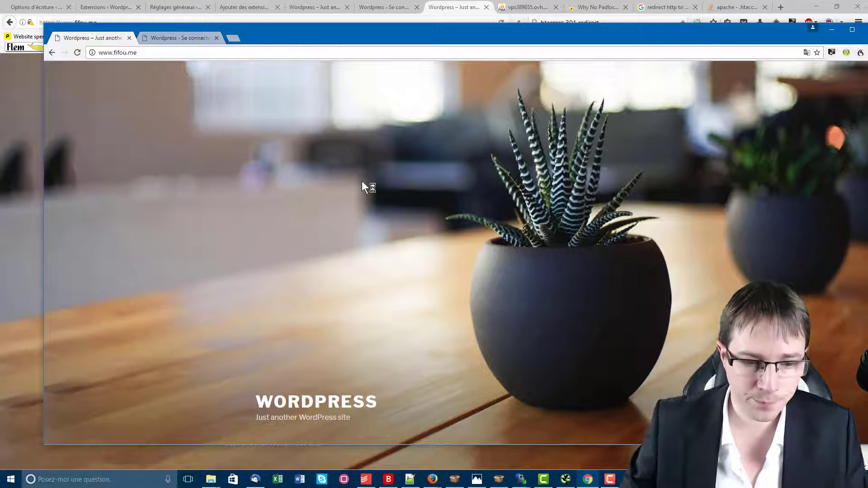
- Follow the 'un lien en dur' link to ma-page-fifou, then return to the WordPress home page
scroll(364, 184, "down", 5)
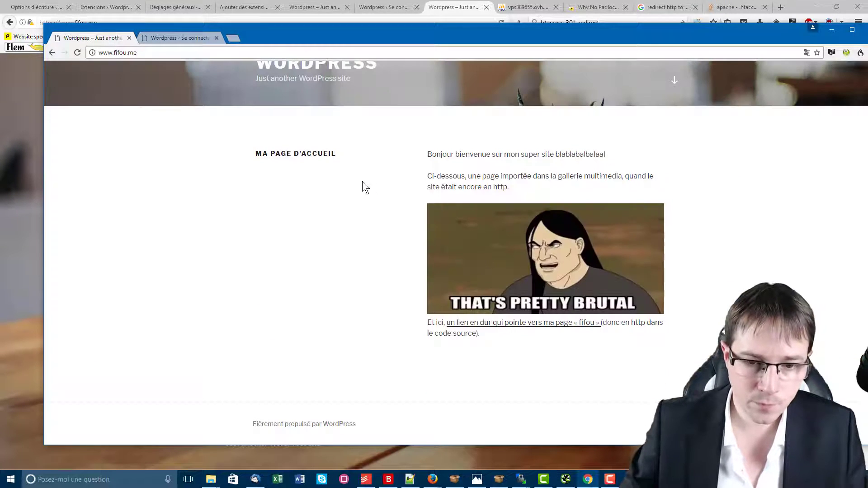
left_click(480, 324)
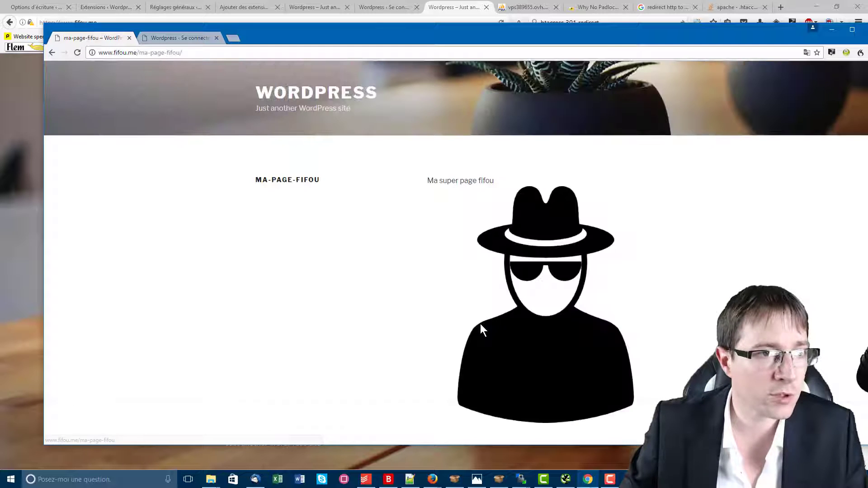
left_click(314, 94)
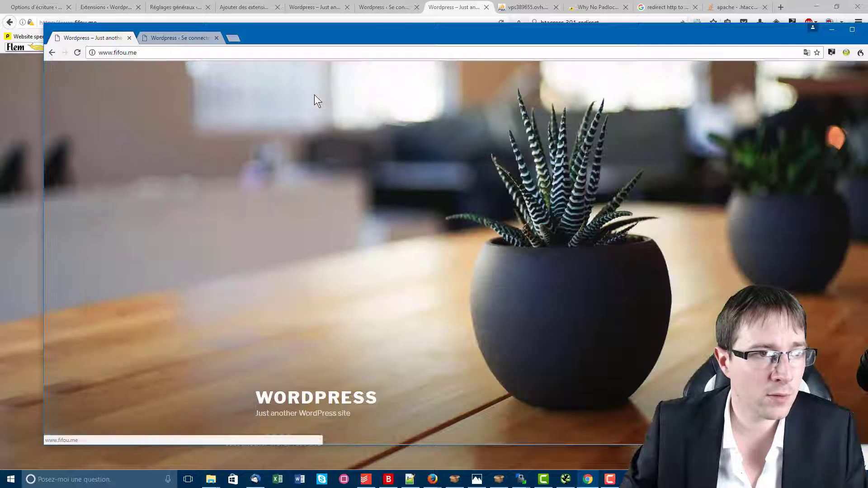
left_click(527, 7)
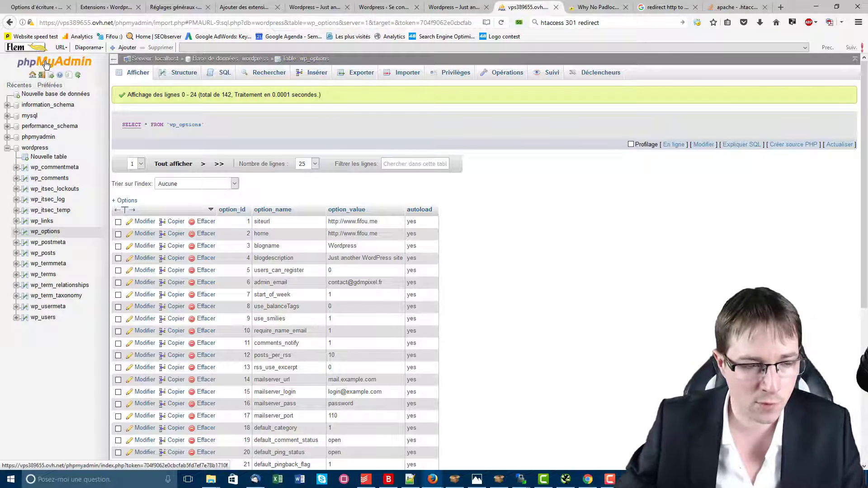
left_click(6, 148)
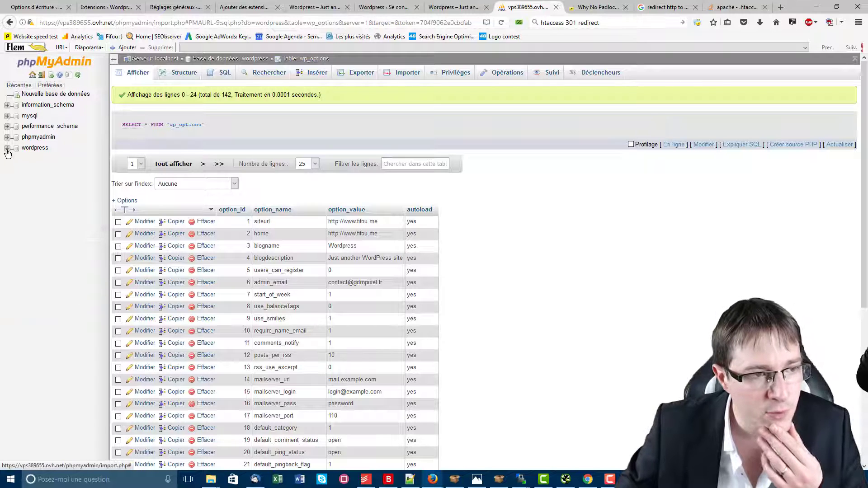
left_click(33, 151)
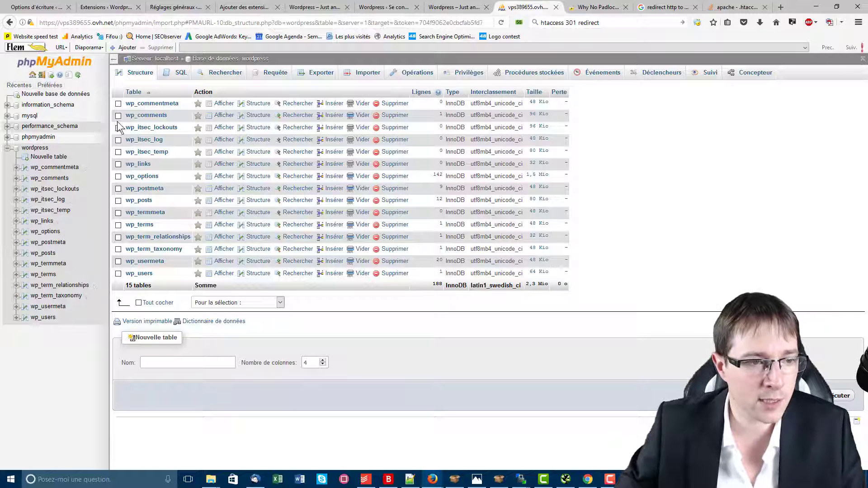
left_click(144, 180)
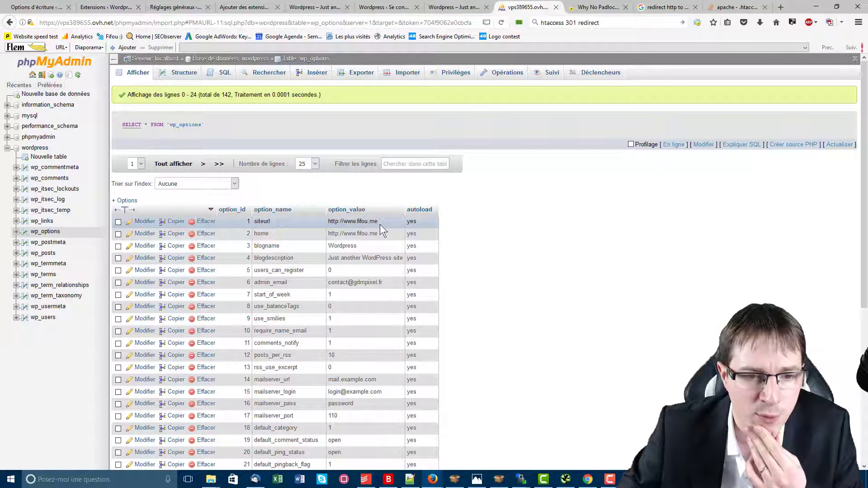
left_click_drag(328, 222, 380, 225)
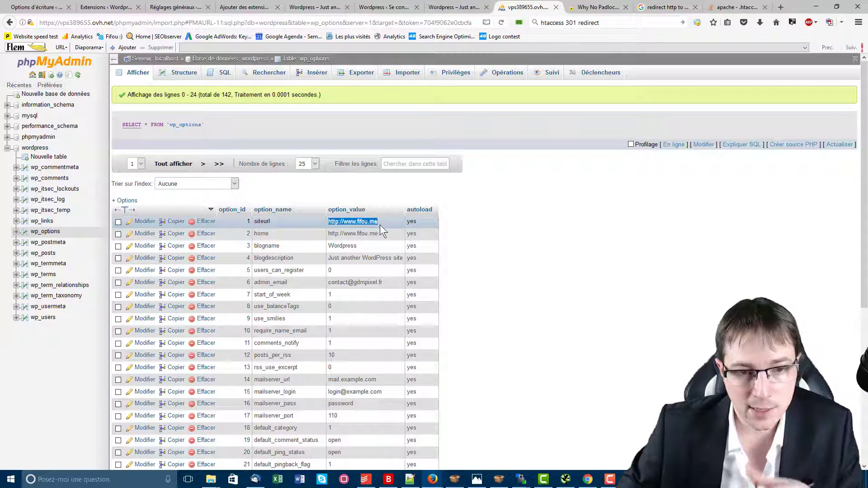
left_click(376, 225)
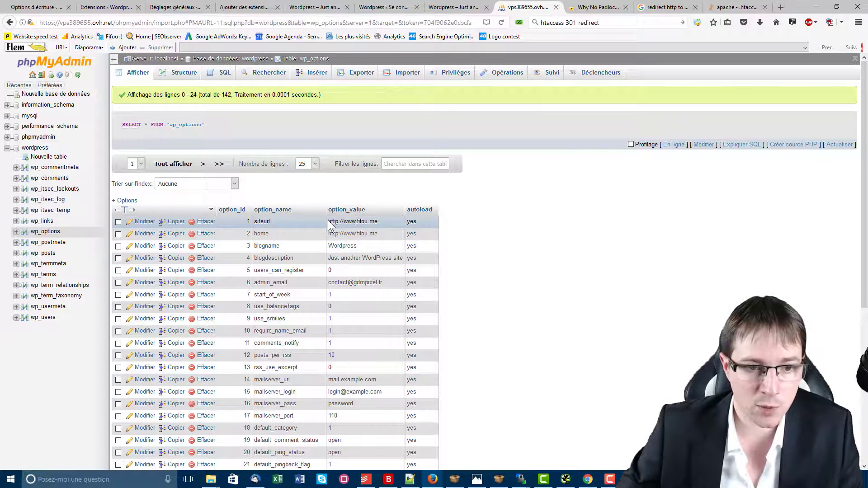
left_click_drag(329, 222, 380, 226)
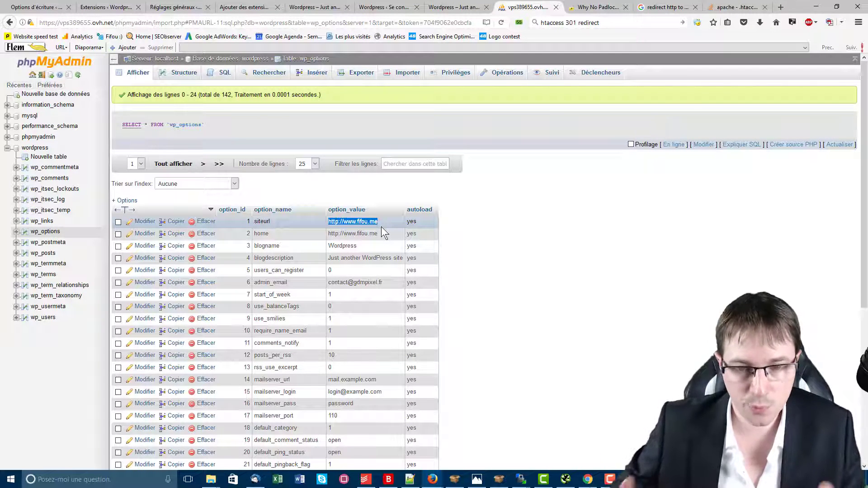
left_click(45, 255)
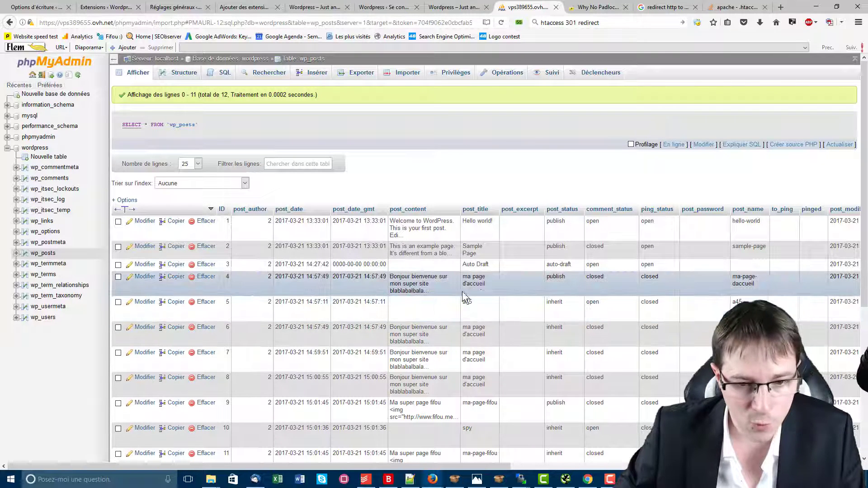
left_click_drag(463, 278, 493, 287)
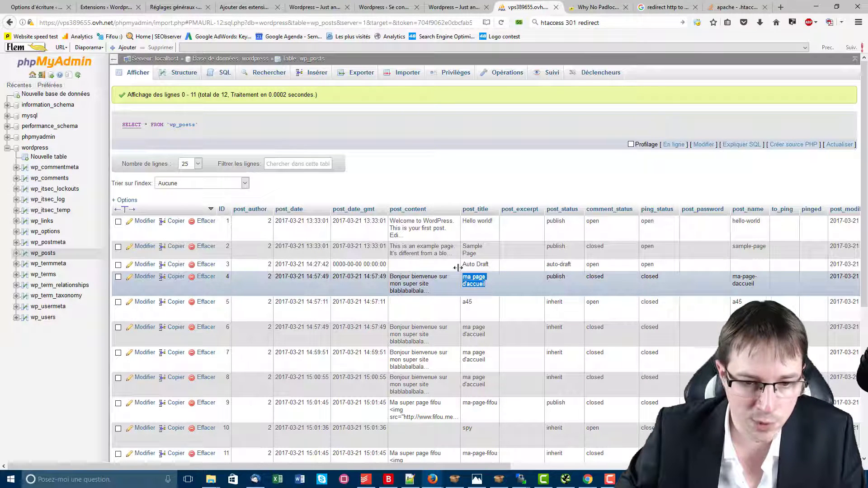
left_click(144, 277)
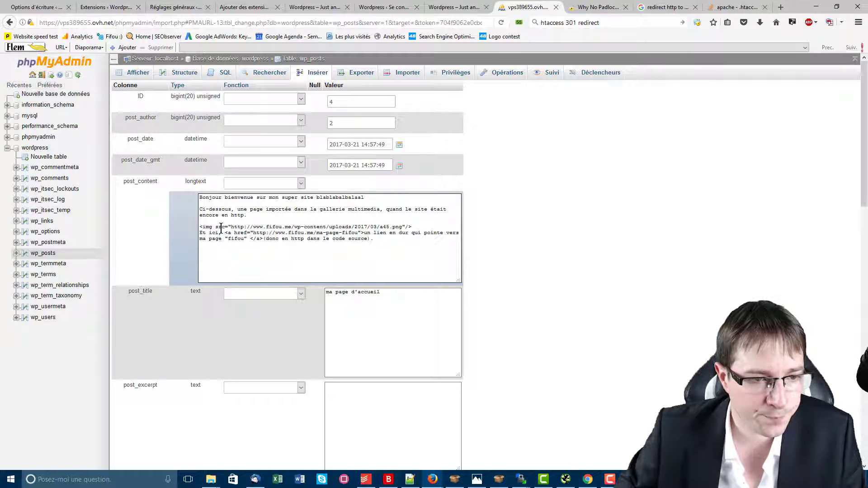
left_click_drag(232, 228, 258, 228)
left_click(258, 227)
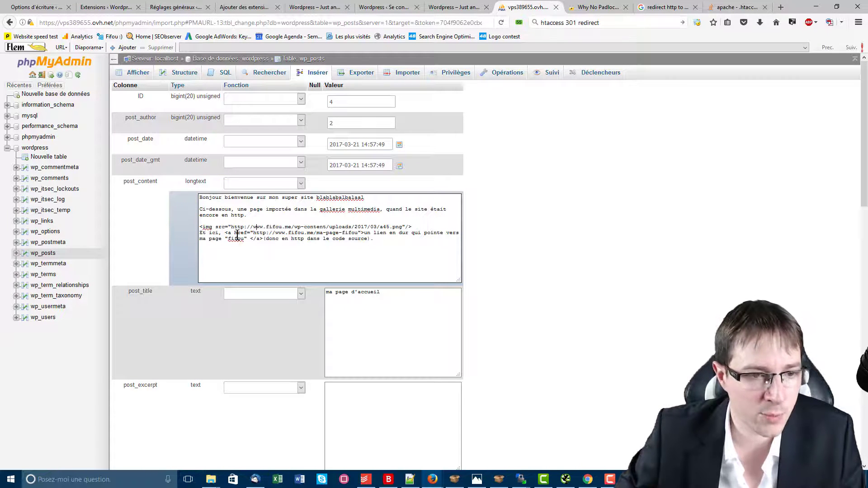
left_click_drag(253, 234, 299, 233)
left_click(299, 234)
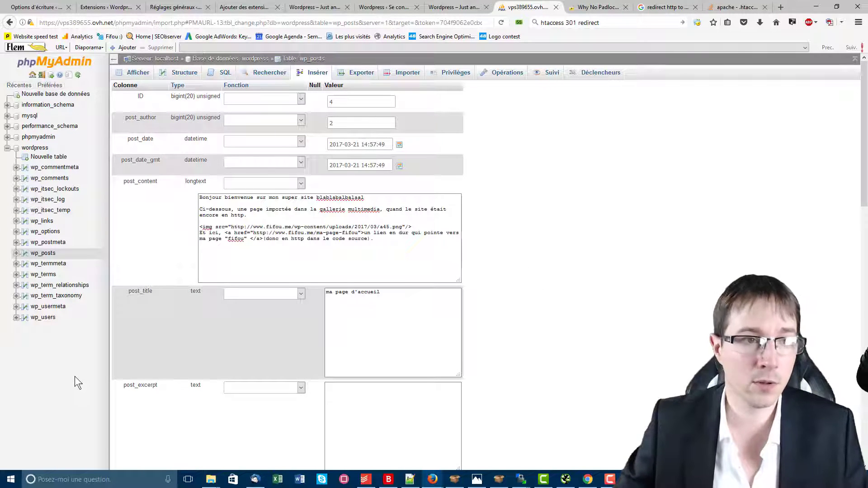
- Run a quick SQL export of the wordpress database and save wordpress.sql to disk
left_click(35, 148)
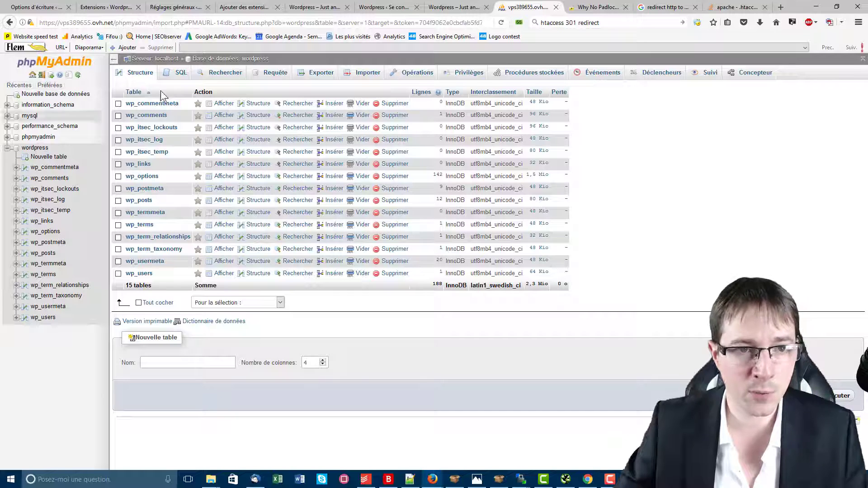
left_click(312, 74)
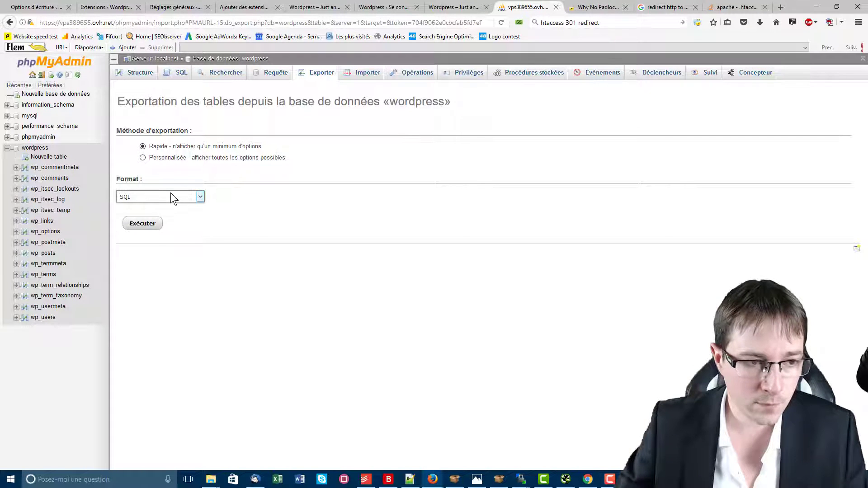
left_click(148, 226)
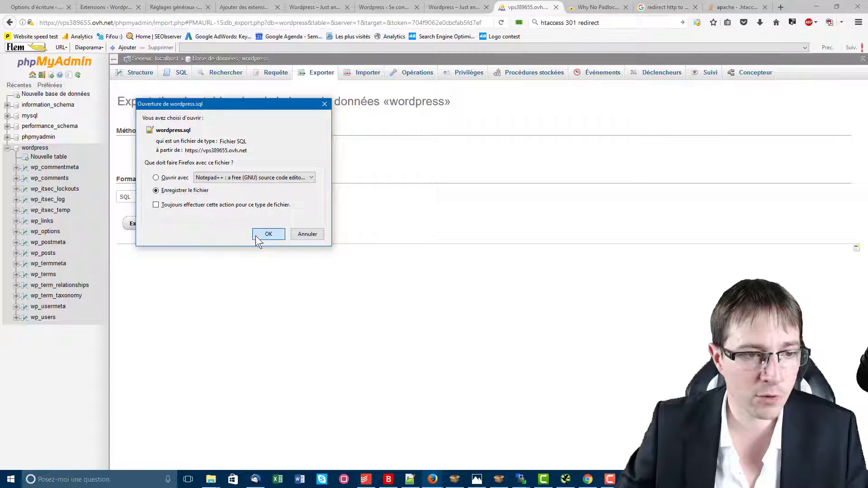
left_click(256, 235)
- From Firefox's downloads list, open the folder containing the wordpress(1).sql export
left_click(760, 22)
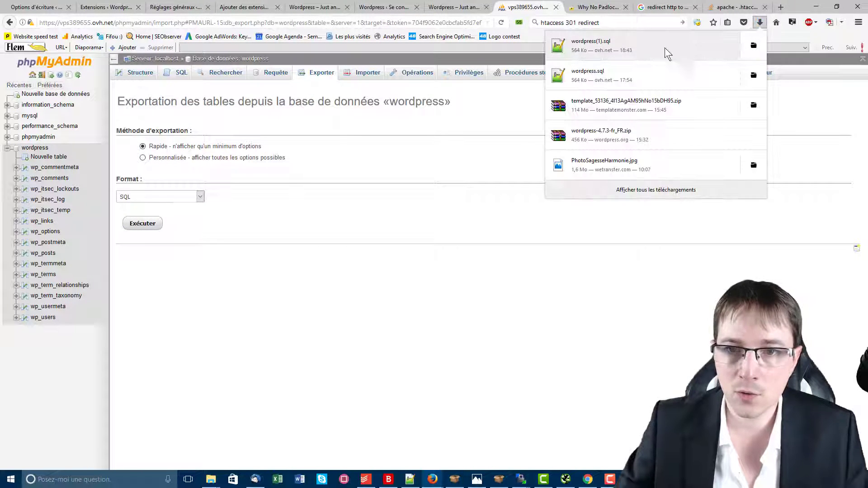
right_click(630, 38)
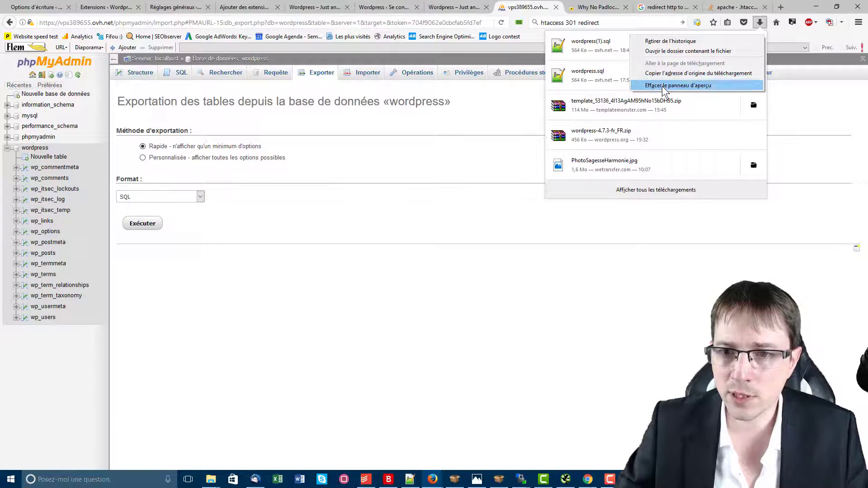
left_click(667, 51)
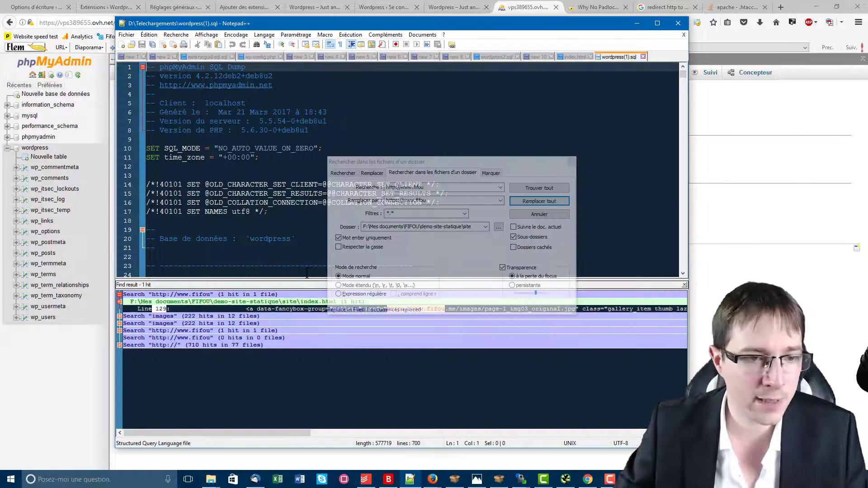
- Scroll through the wordpress(1).sql dump and place the caret in the wp_comments definition
left_click(294, 167)
left_click_drag(414, 164, 867, 174)
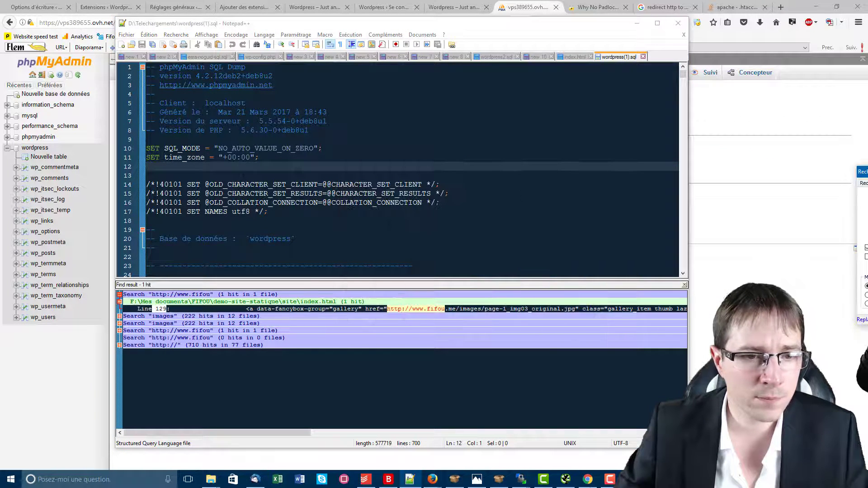
left_click(332, 131)
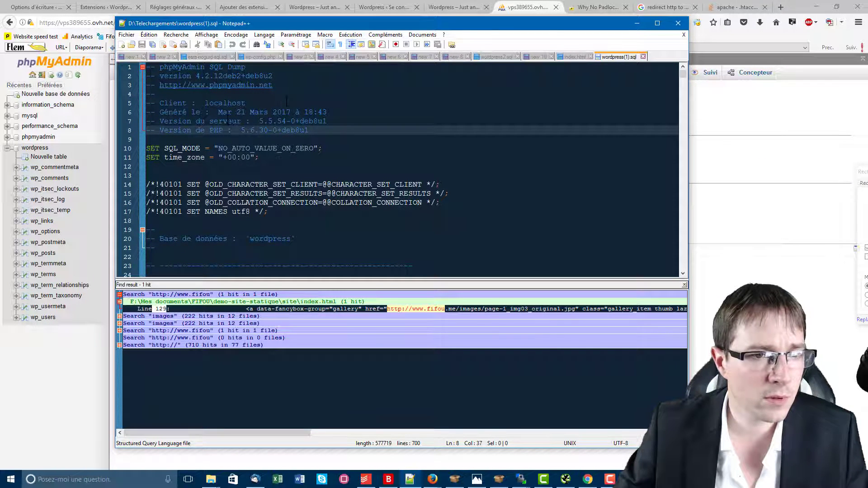
scroll(287, 102, "down", 1)
left_click_drag(250, 212, 292, 212)
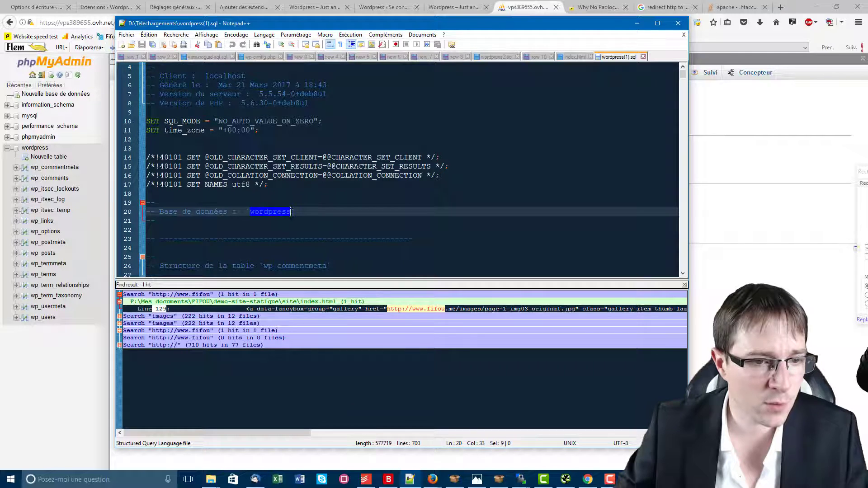
scroll(292, 212, "down", 9)
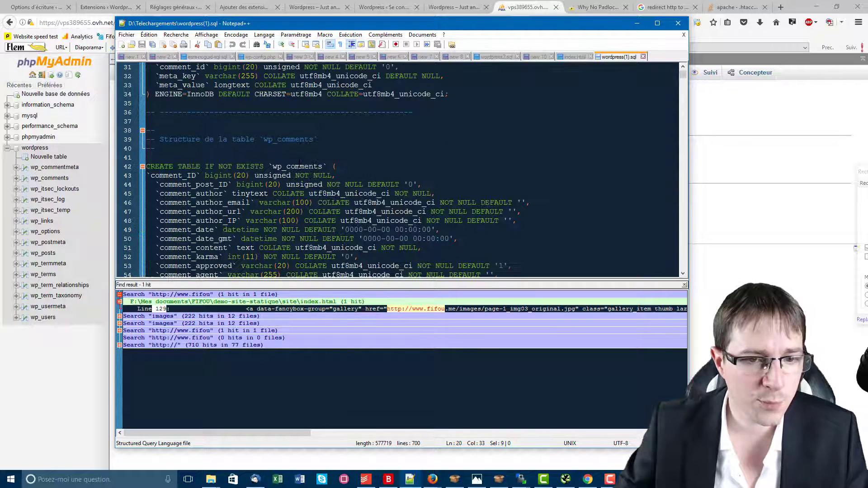
left_click(298, 148)
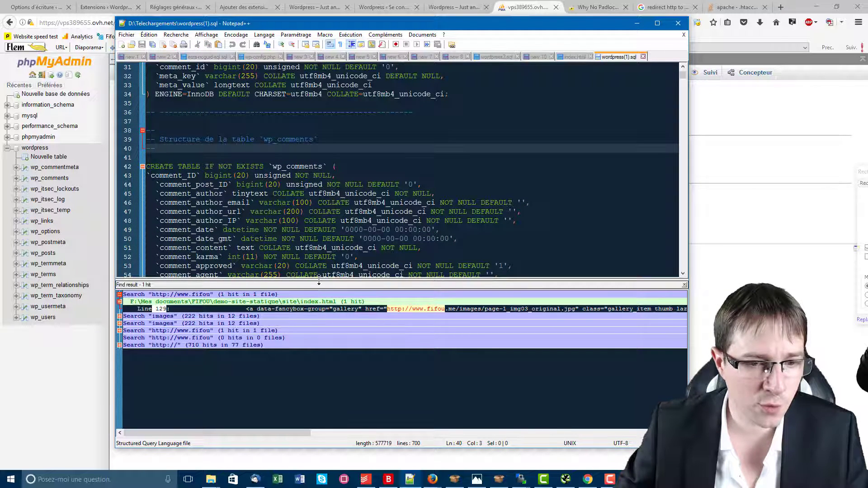
left_click_drag(318, 280, 318, 367)
left_click(348, 166)
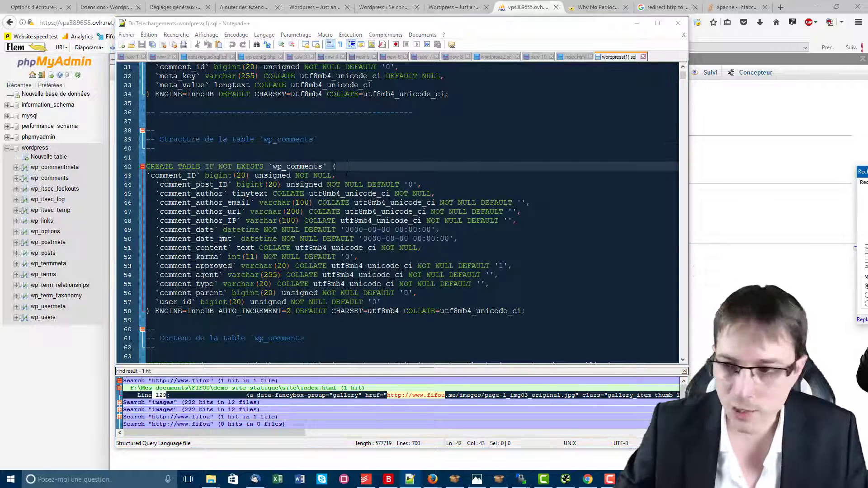
key("ctrl+f")
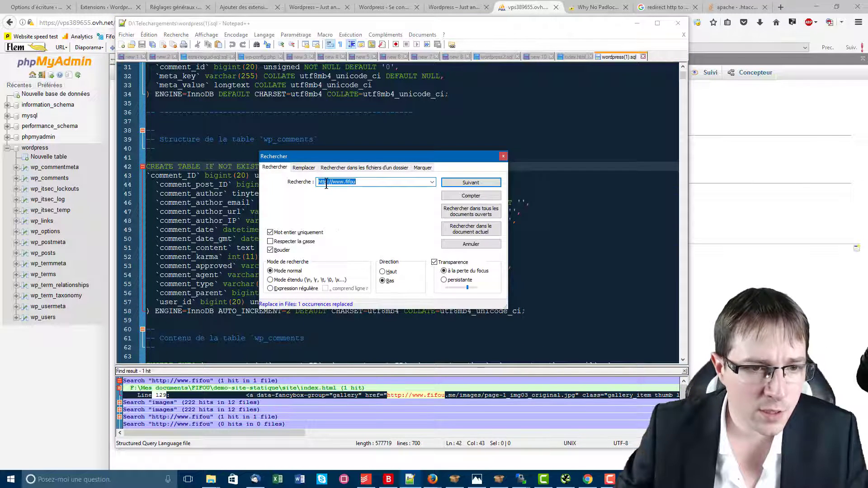
left_click(369, 184)
left_click(470, 183)
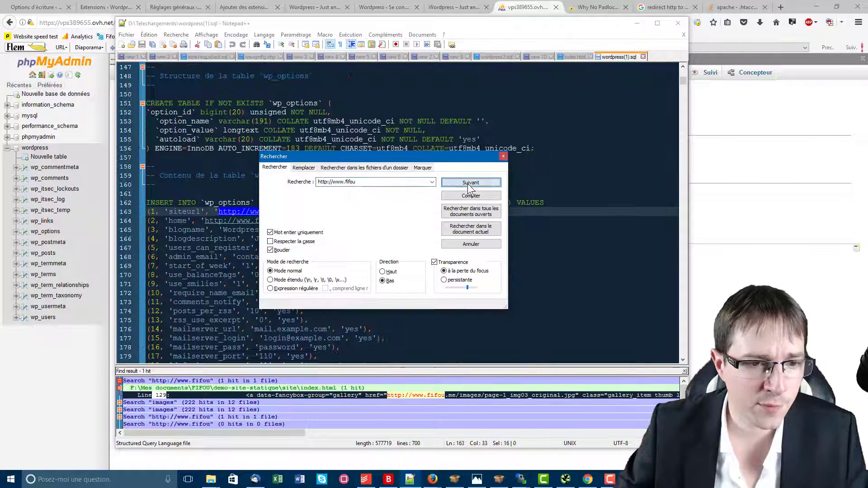
left_click_drag(434, 157, 750, 139)
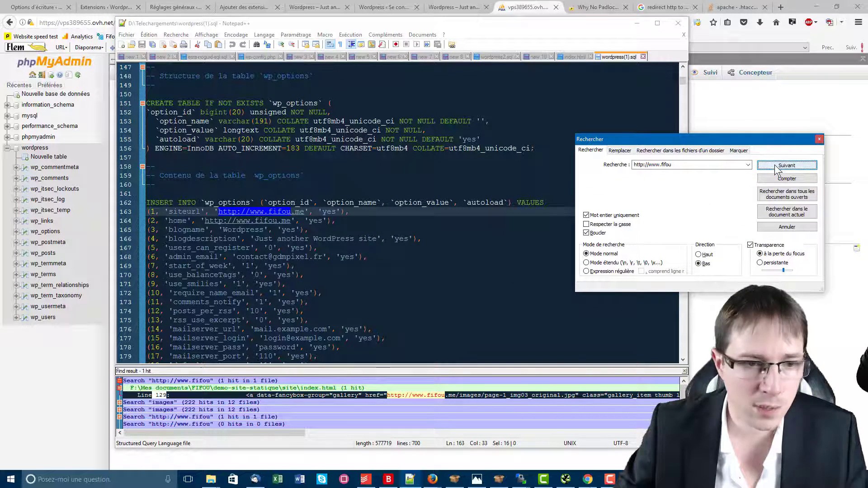
left_click(775, 164)
left_click(774, 165)
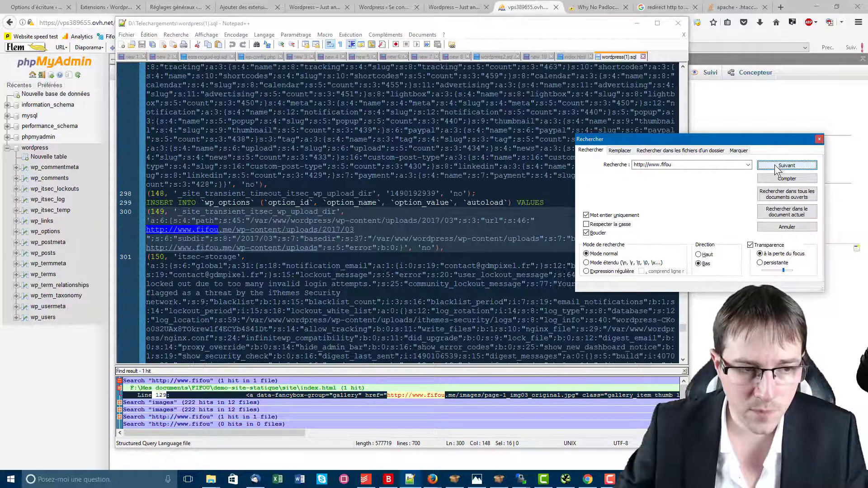
left_click(453, 189)
scroll(452, 189, "up", 10)
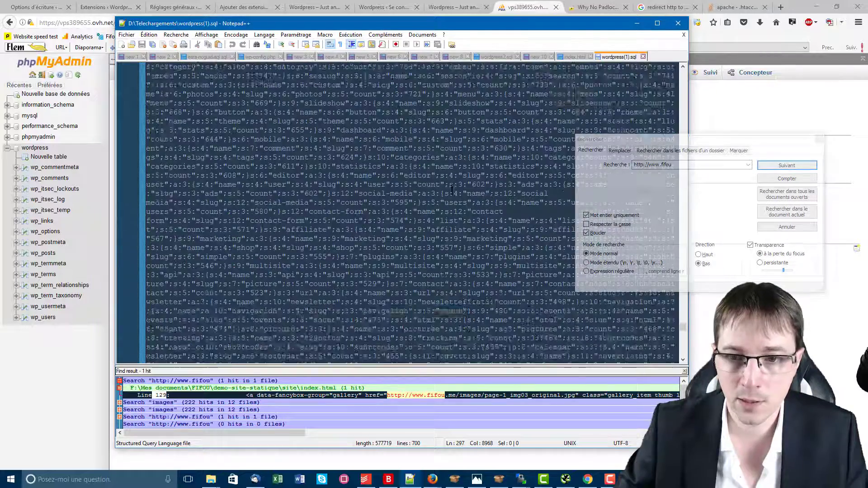
left_click(668, 150)
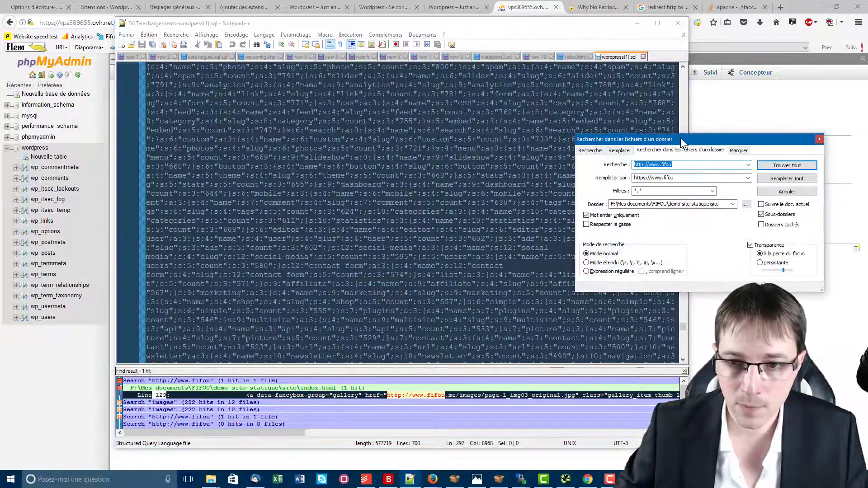
left_click_drag(680, 138, 540, 135)
left_click(540, 164)
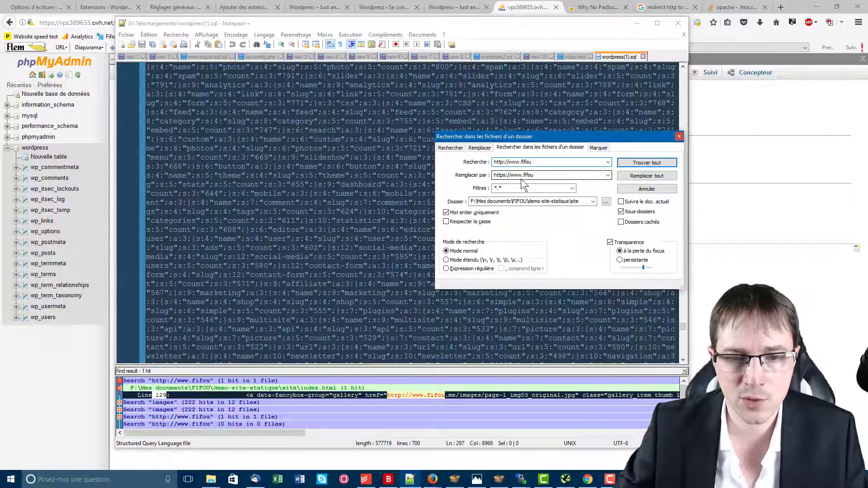
double_click(538, 175)
left_click(633, 173)
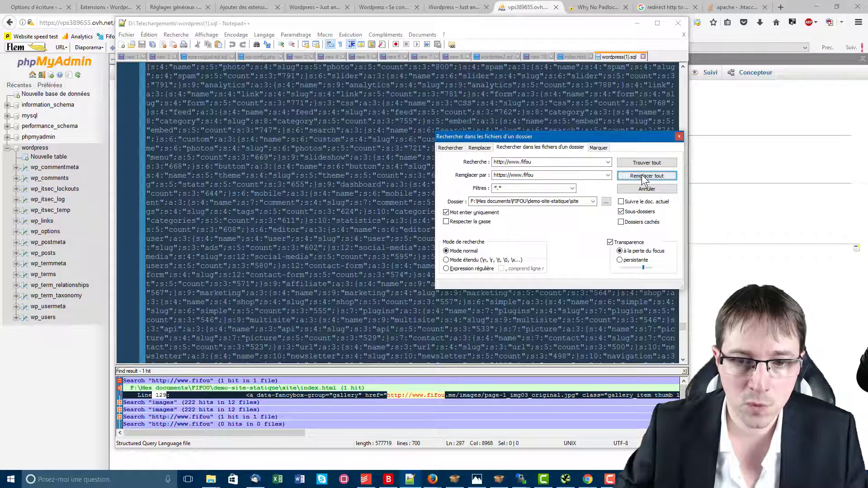
left_click(644, 176)
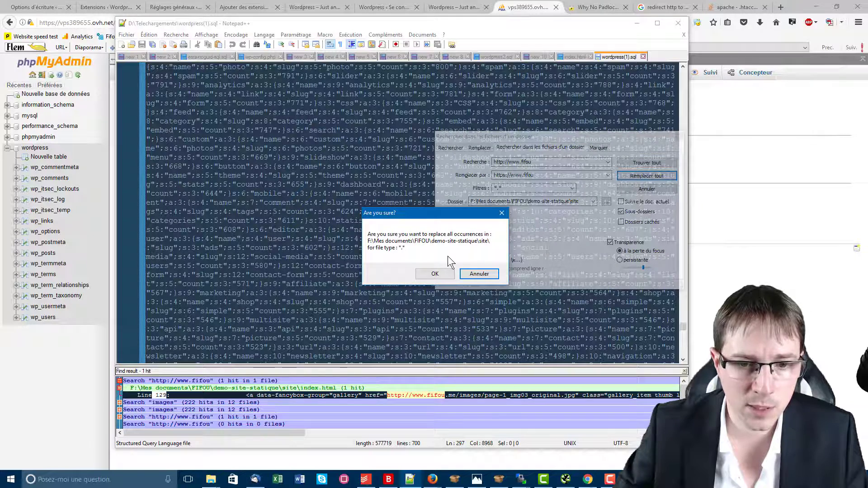
left_click(471, 275)
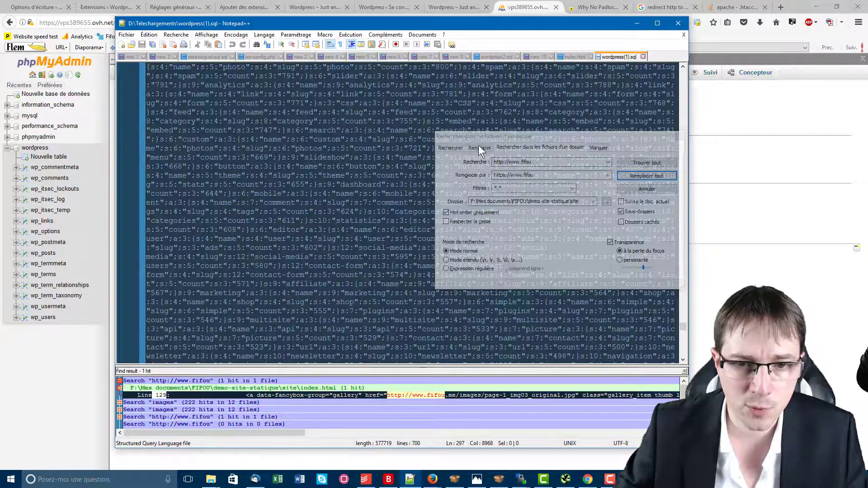
left_click(479, 147)
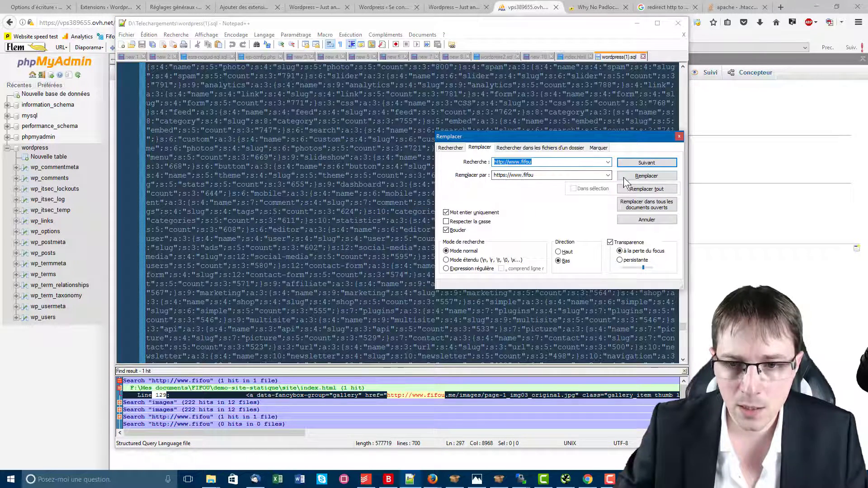
left_click(637, 192)
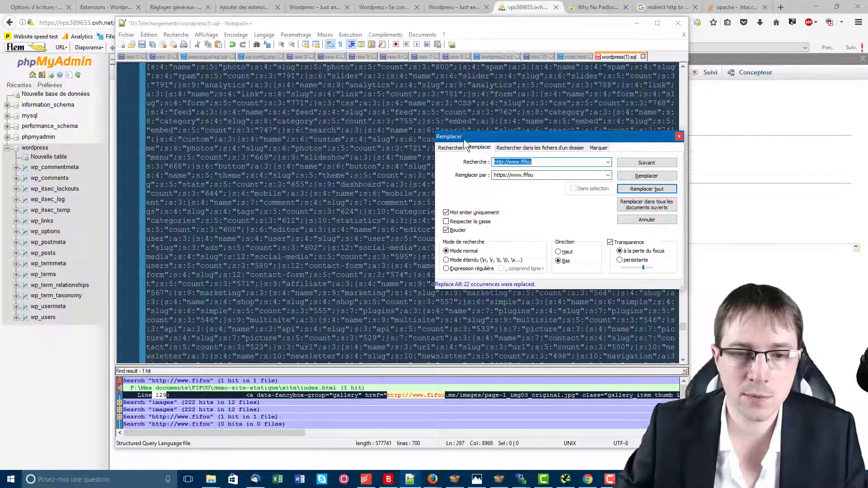
left_click(306, 238)
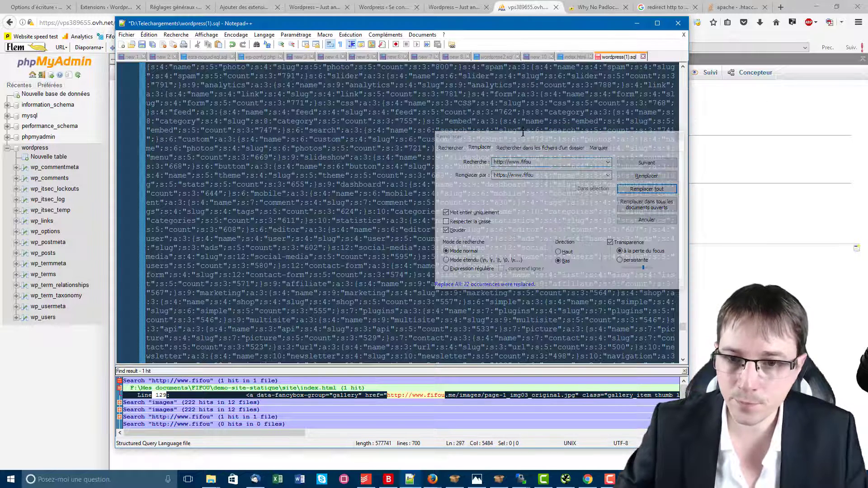
left_click_drag(460, 137, 850, 178)
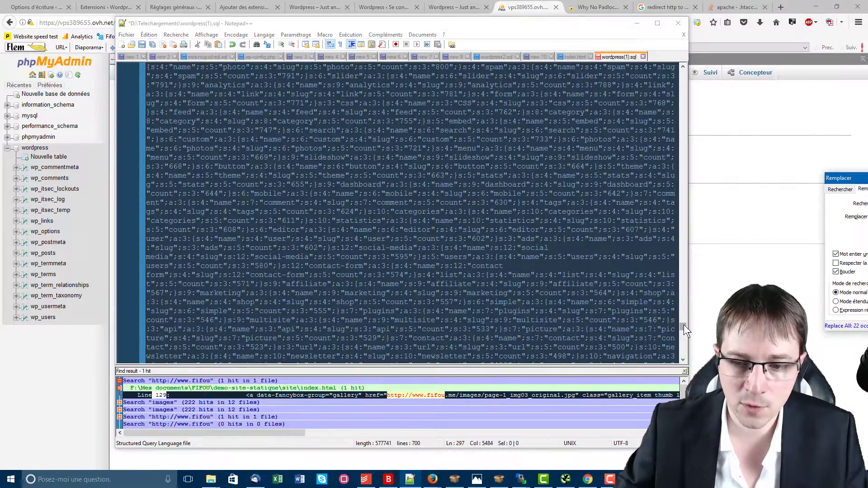
left_click_drag(684, 325, 679, 68)
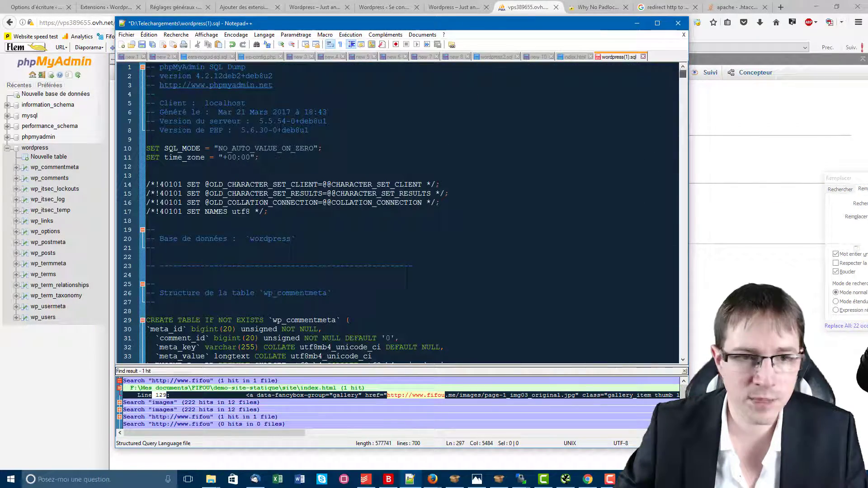
- Save the edited dump to the Desktop as wordpress-https.sql, then return to phpMyAdmin in Firefox
left_click(126, 35)
left_click(54, 94)
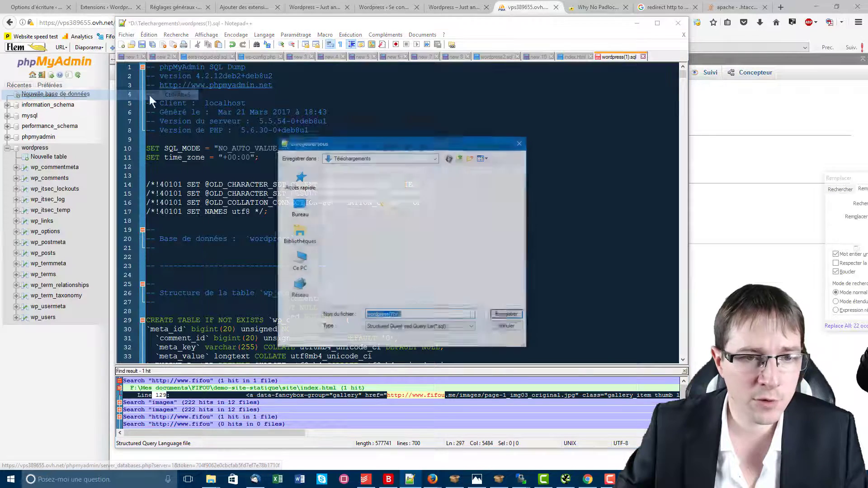
left_click(299, 208)
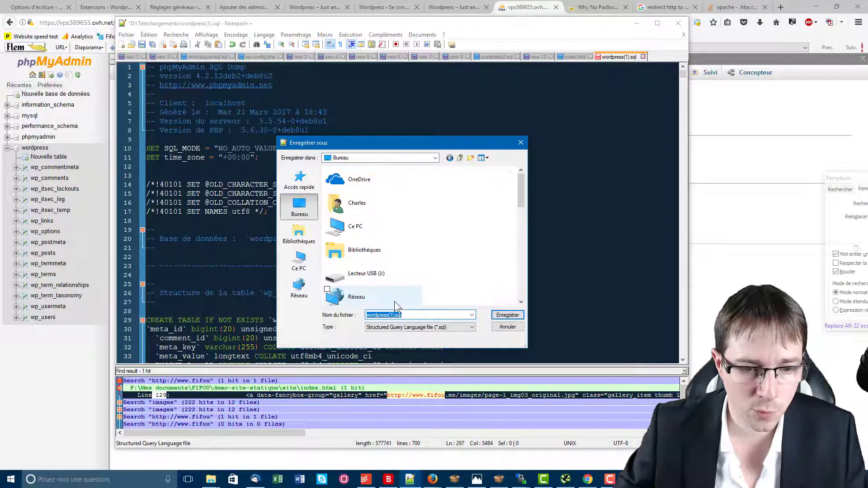
left_click(383, 315)
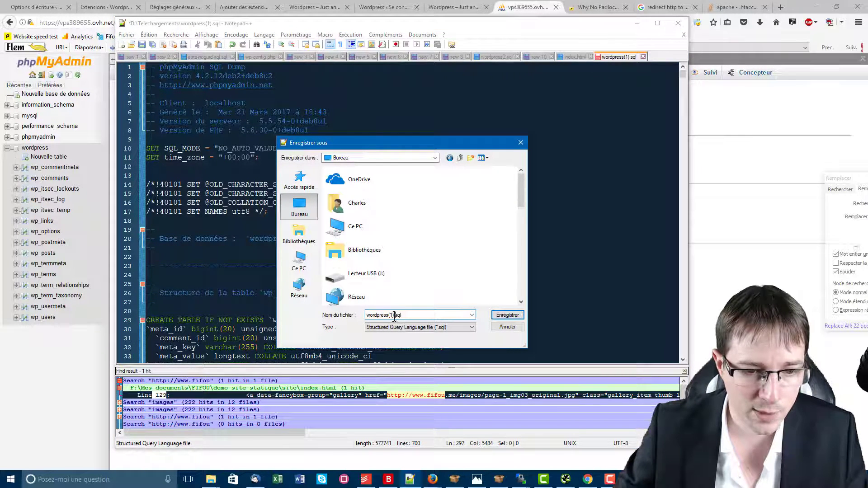
left_click_drag(396, 315, 387, 315)
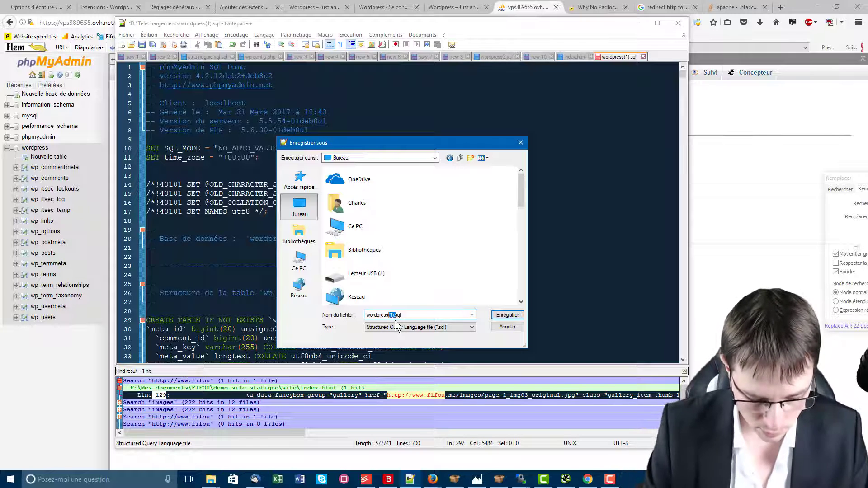
key("Delete")
type("-https")
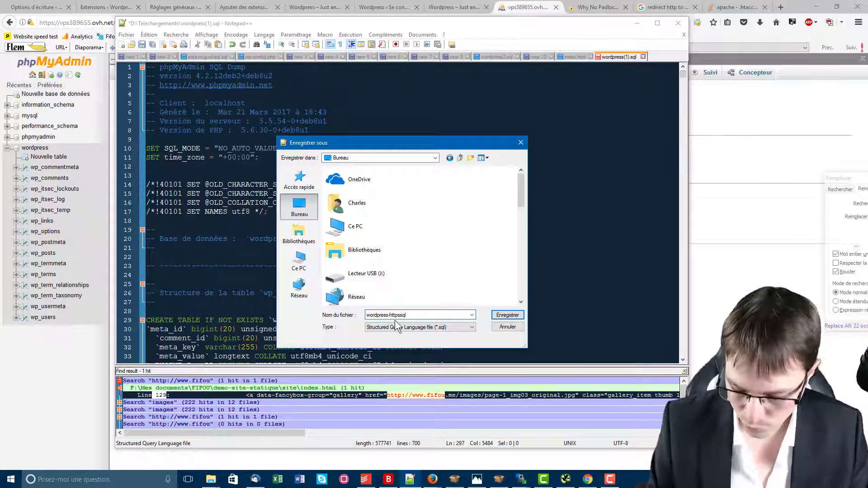
left_click(505, 316)
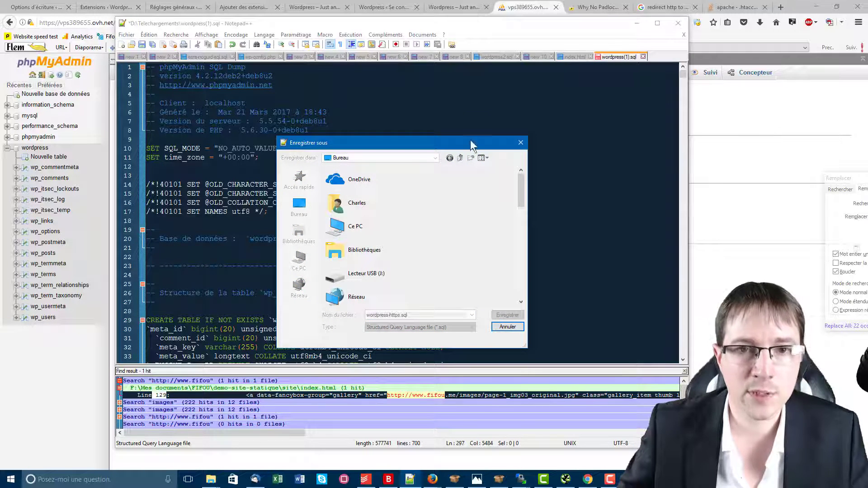
left_click(532, 6)
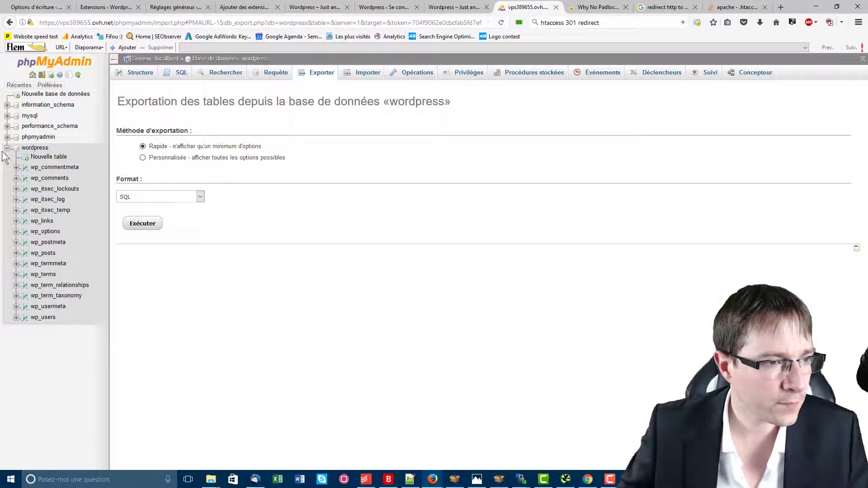
- Fold away the wordpress database's tables in phpMyAdmin's left sidebar tree
left_click(38, 149)
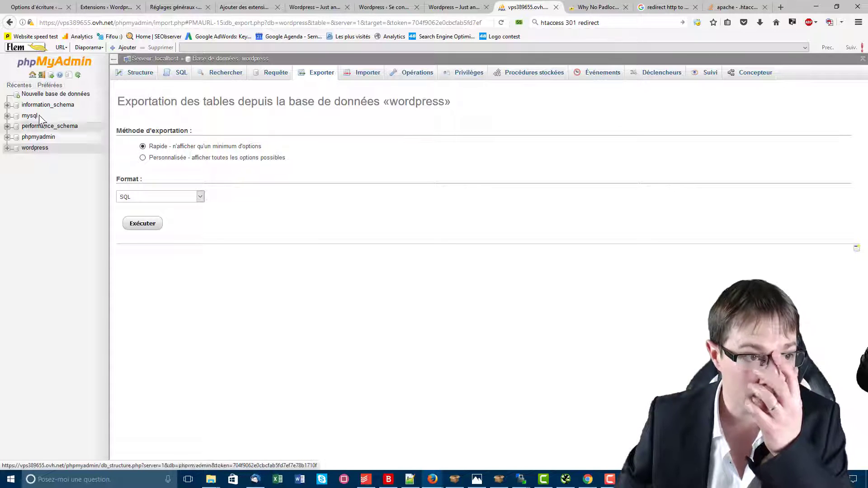
- Create the wordpress-https database with latin1_swedish_ci collation and open its empty structure page
left_click(62, 96)
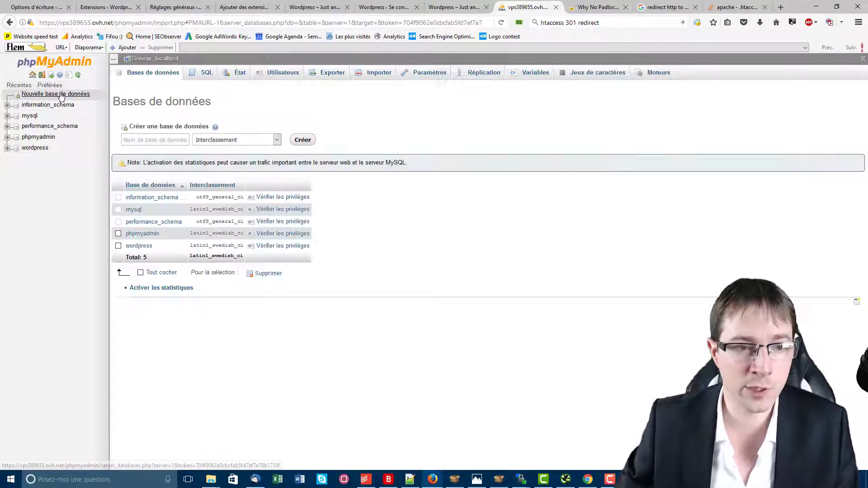
type("w")
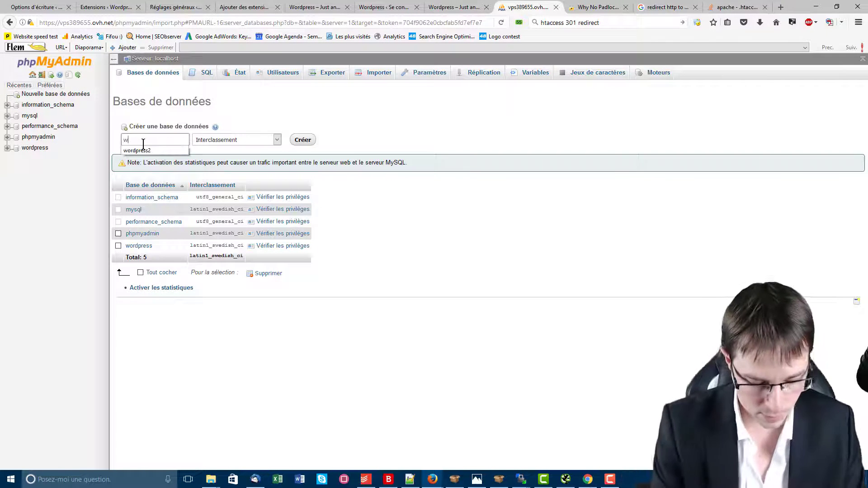
type("ordpress-https")
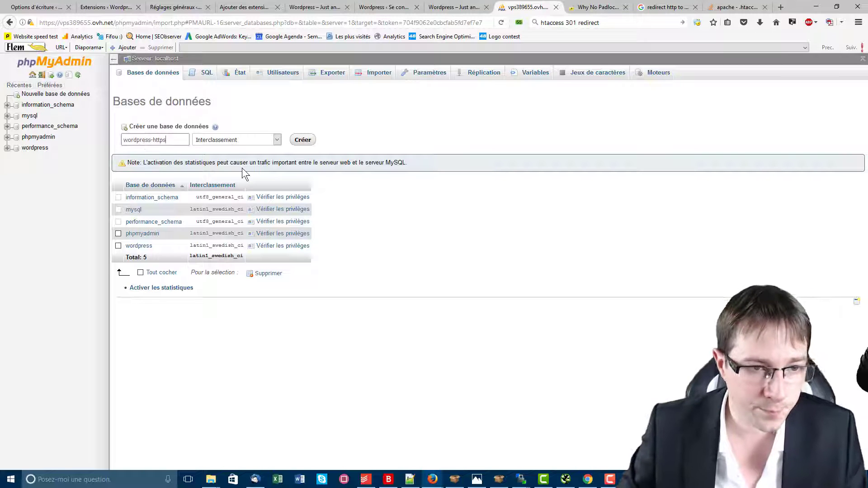
left_click(248, 144)
scroll(251, 185, "down", 10)
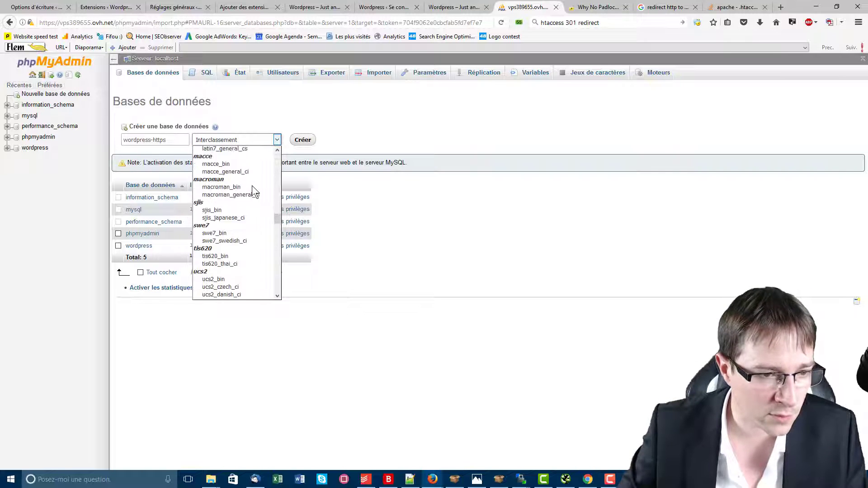
scroll(244, 217, "up", 3)
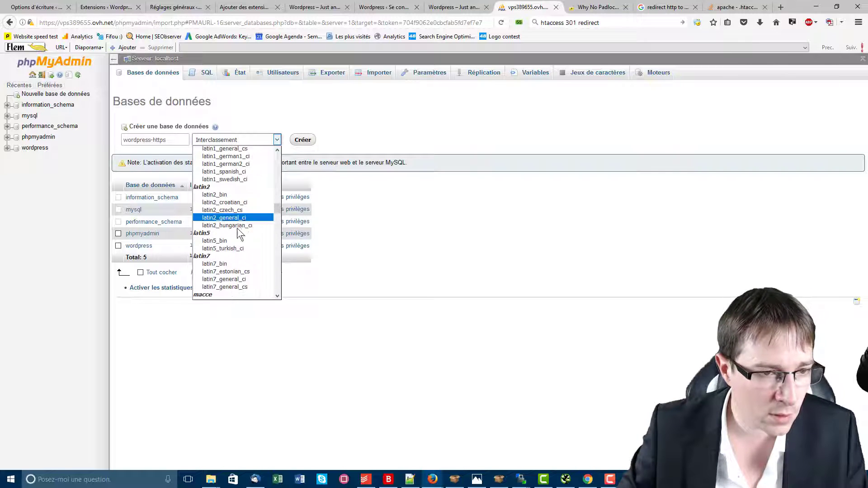
left_click(233, 175)
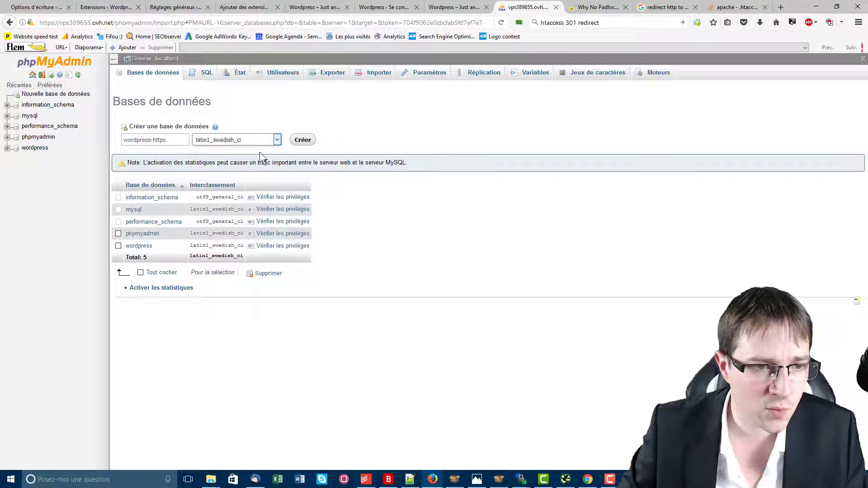
left_click(298, 143)
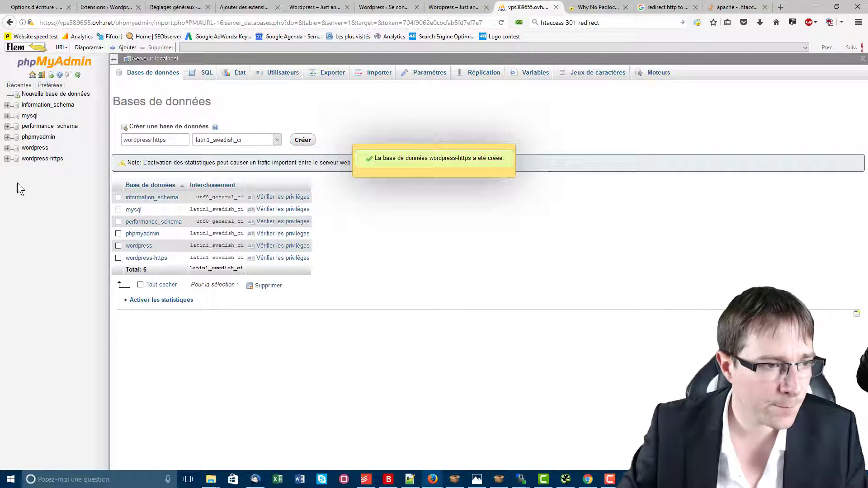
left_click(37, 159)
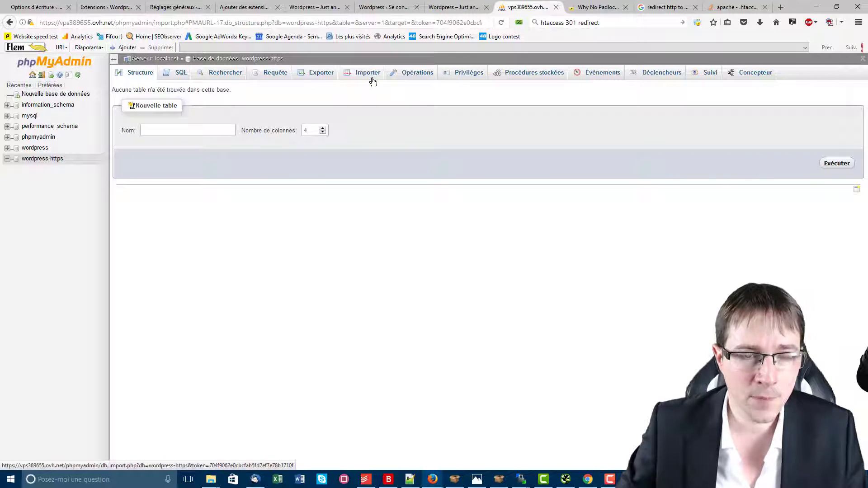
- Minimize the open windows to reveal the desktop
left_click(816, 7)
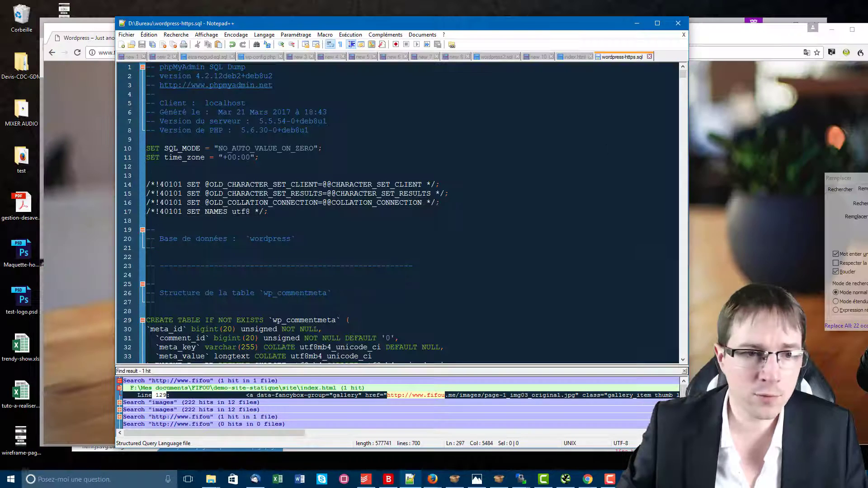
left_click(637, 23)
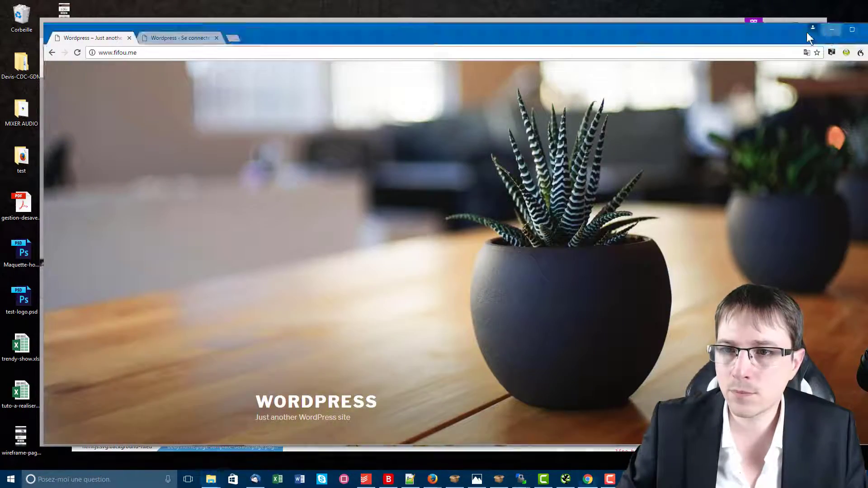
left_click(807, 31)
left_click(780, 21)
left_click(722, 98)
left_click(751, 76)
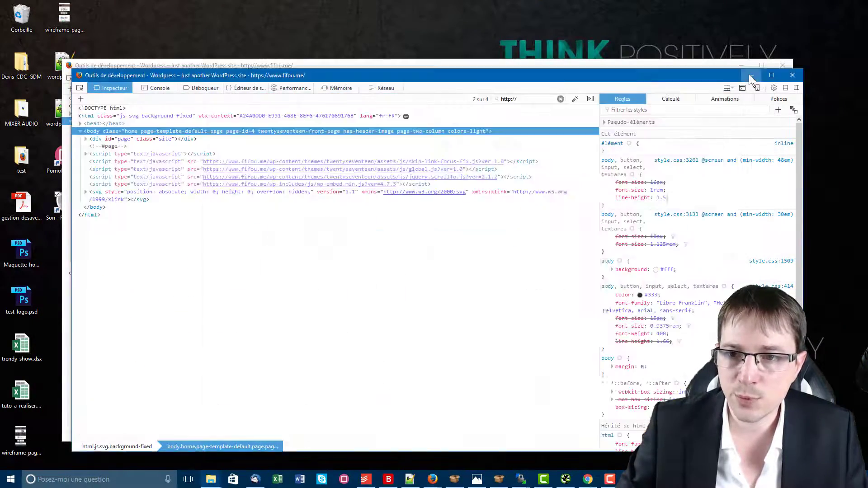
left_click(742, 67)
left_click(687, 103)
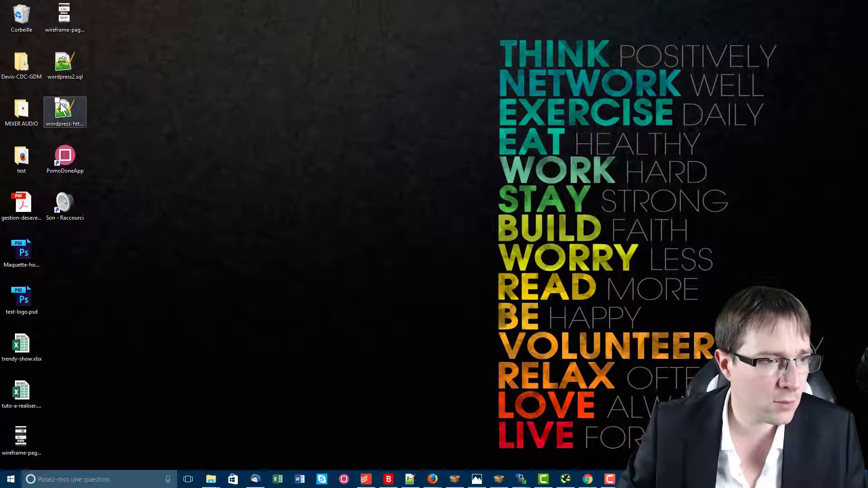
- In Notepad++, rename the database on line 20 of wordpress-https.sql to wordpress-https and save
right_click(69, 108)
left_click(53, 135)
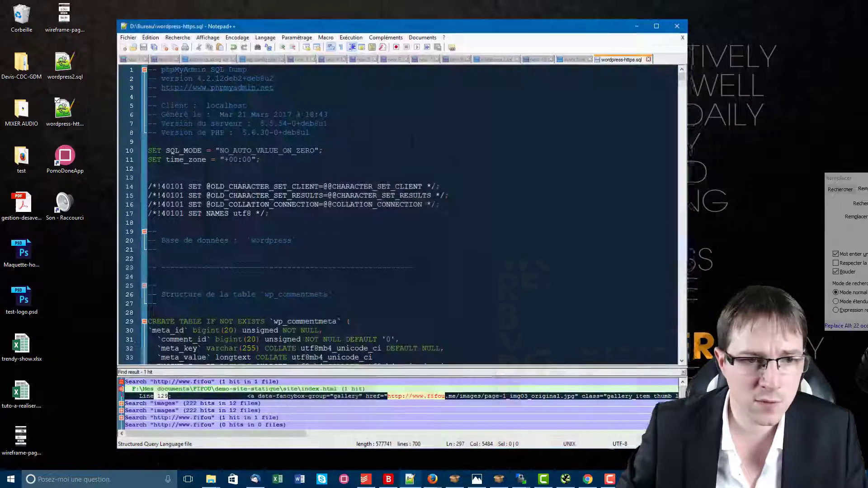
left_click(292, 238)
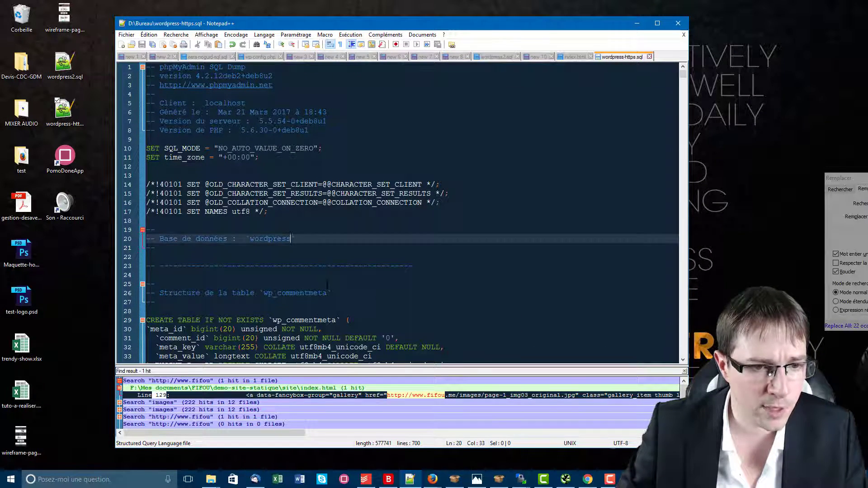
type("-https")
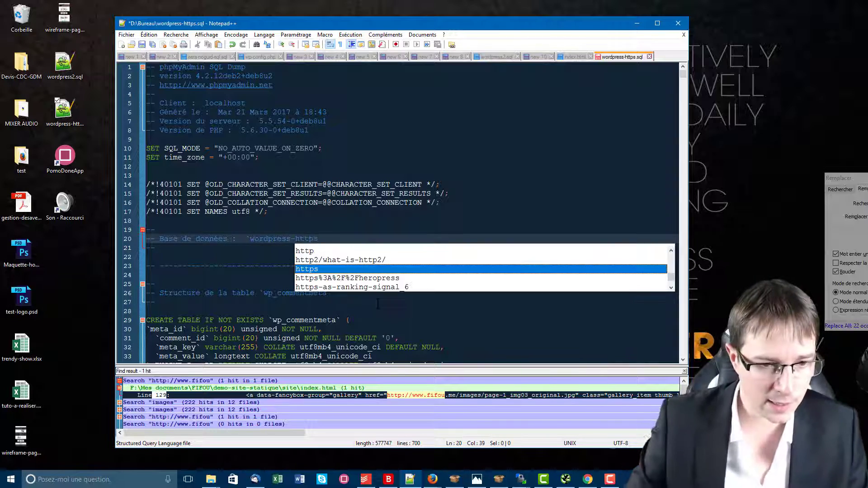
left_click(441, 202)
scroll(423, 194, "down", 4)
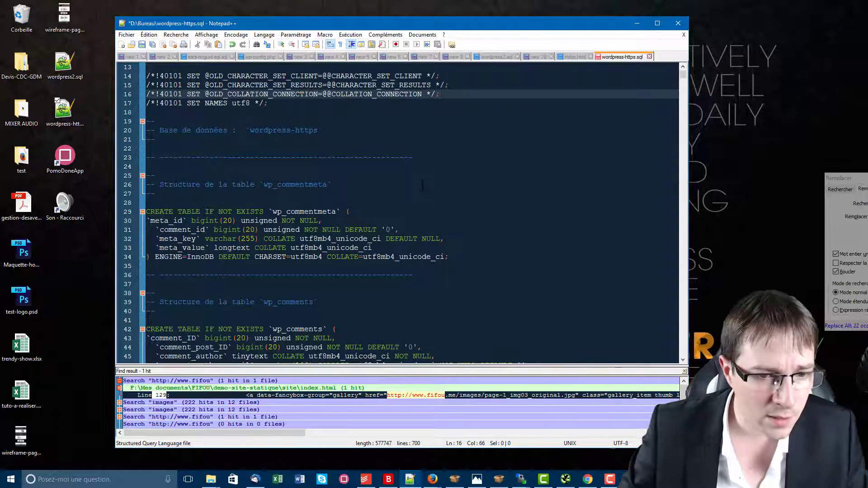
scroll(423, 185, "down", 8)
scroll(416, 185, "down", 8)
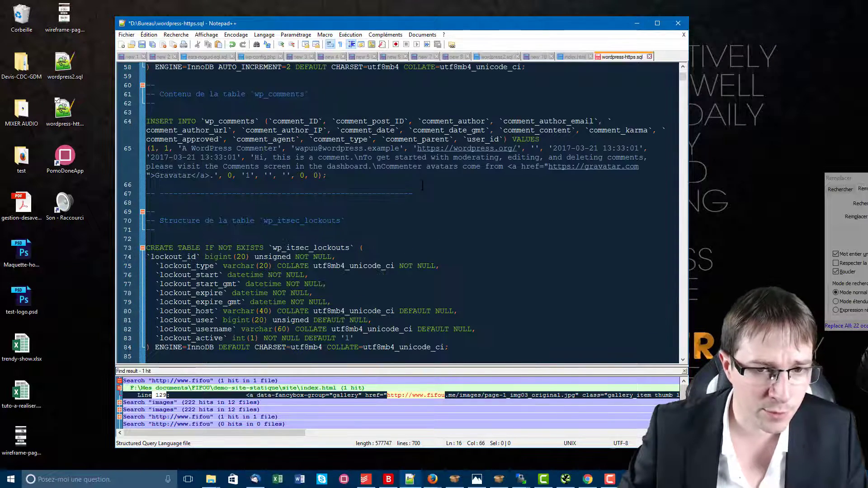
scroll(415, 185, "up", 8)
key("ctrl+s")
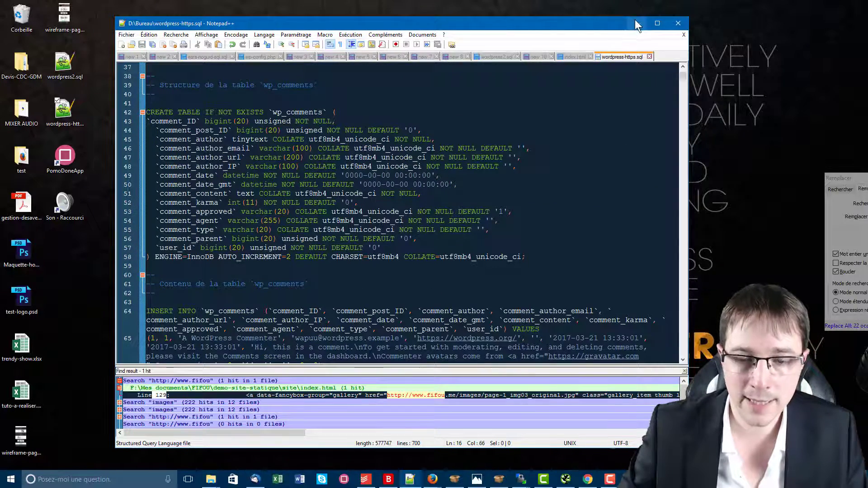
left_click(636, 21)
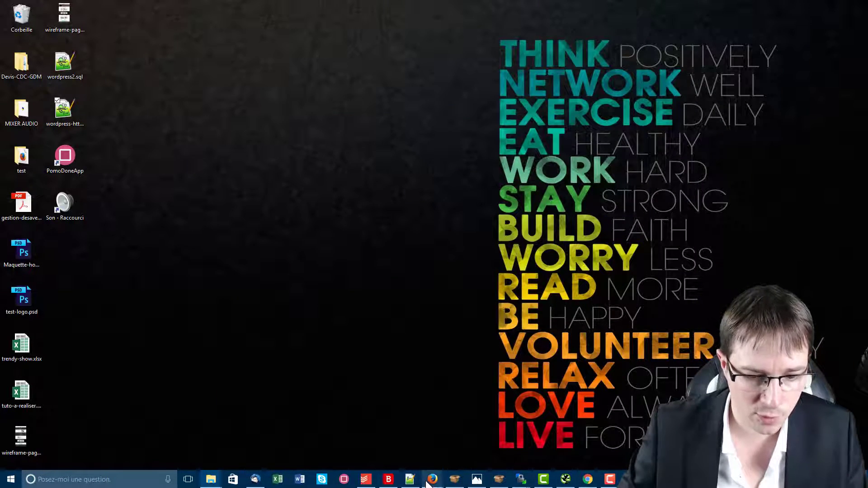
- Import wordpress-https.sql into the wordpress-https database, running its 68 queries
mouse_move(432, 480)
left_click(242, 439)
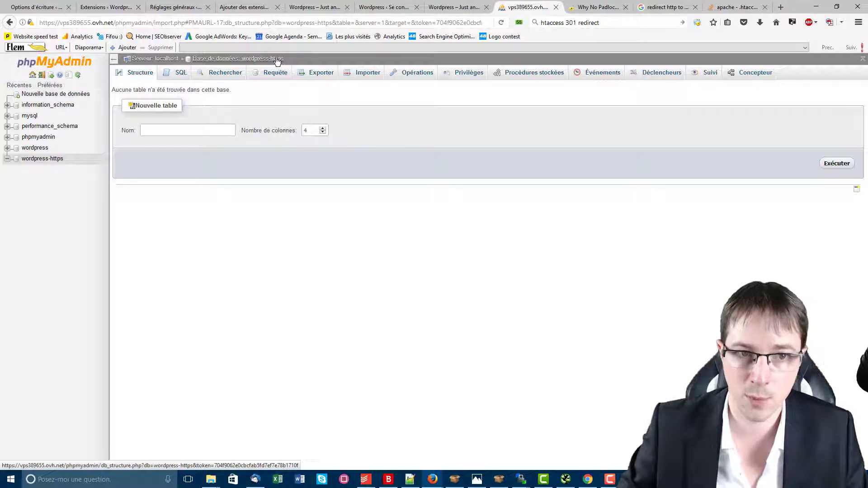
left_click(367, 73)
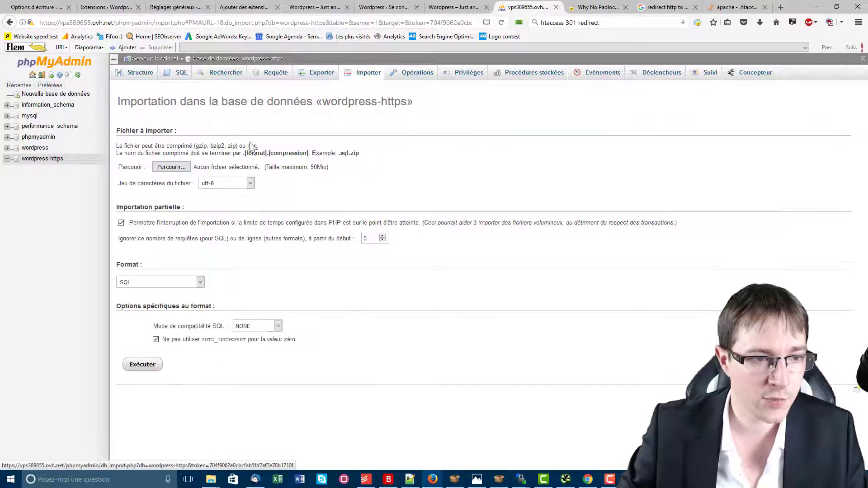
left_click(171, 168)
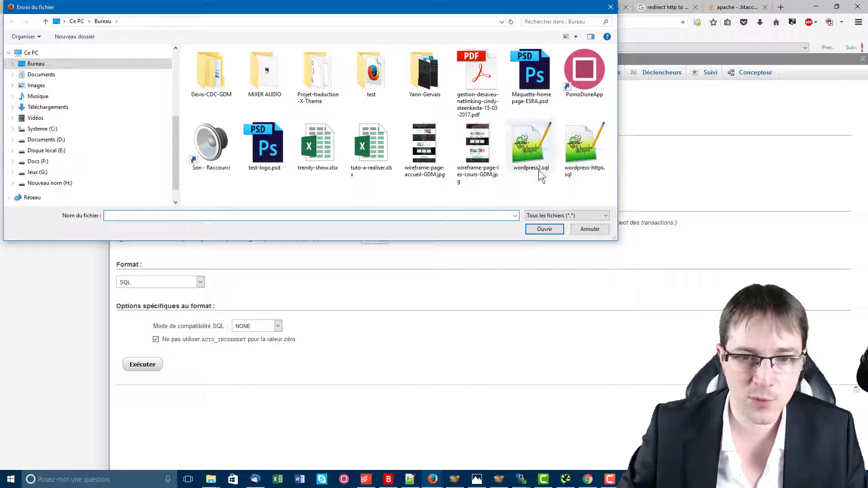
left_click(584, 147)
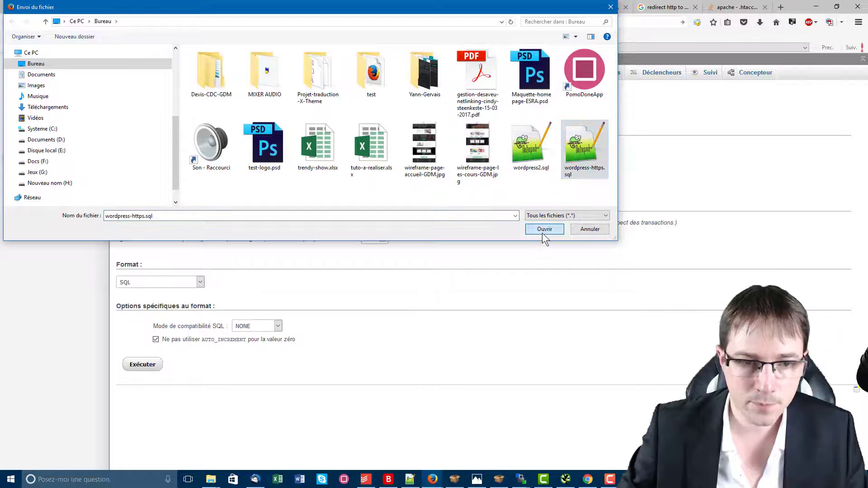
left_click(544, 230)
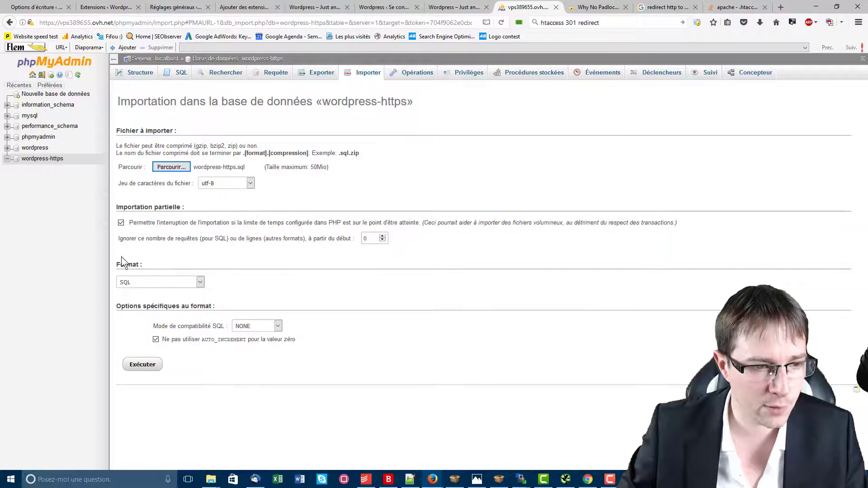
left_click(141, 366)
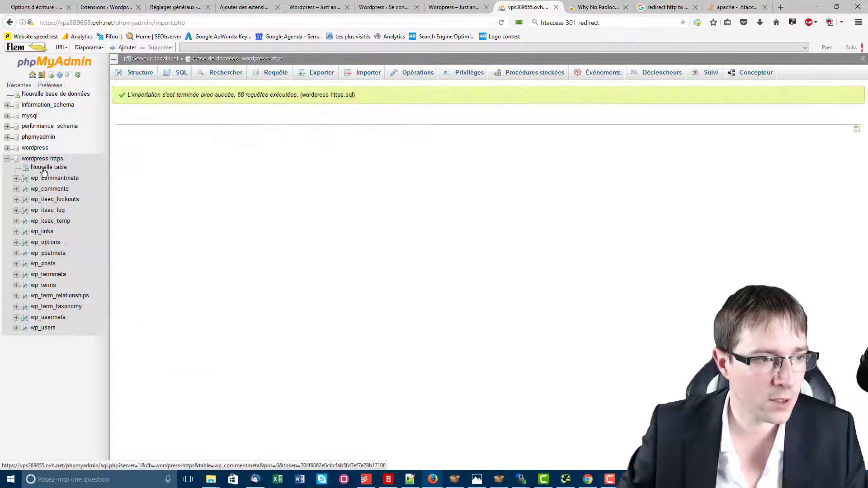
left_click(36, 246)
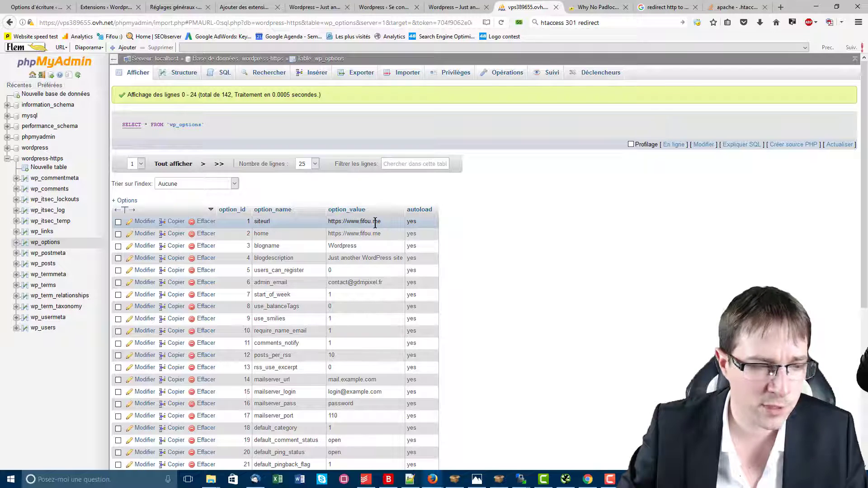
left_click(44, 264)
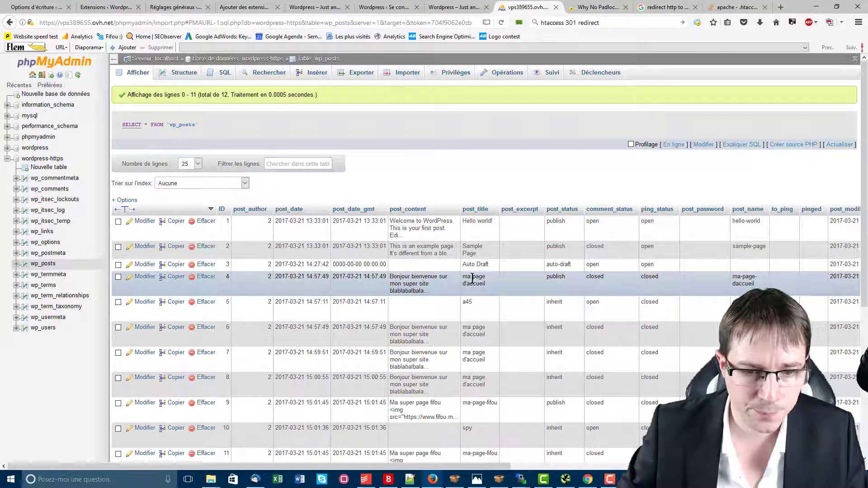
left_click(146, 277)
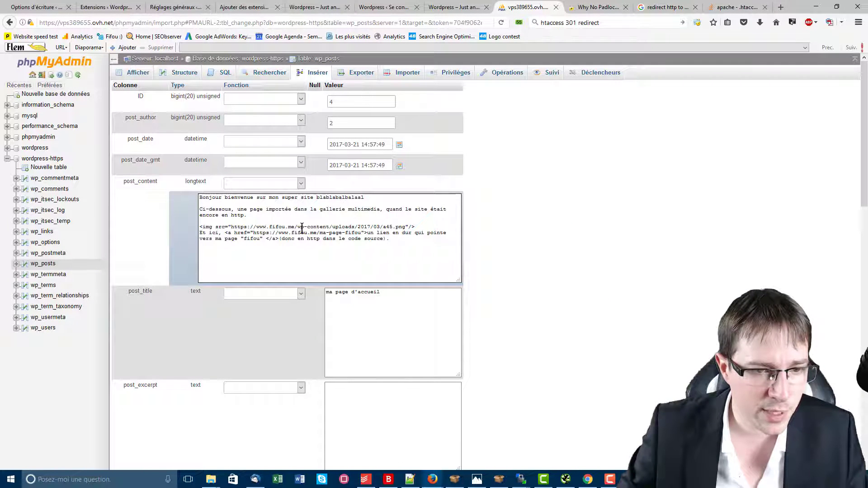
left_click_drag(414, 226, 225, 227)
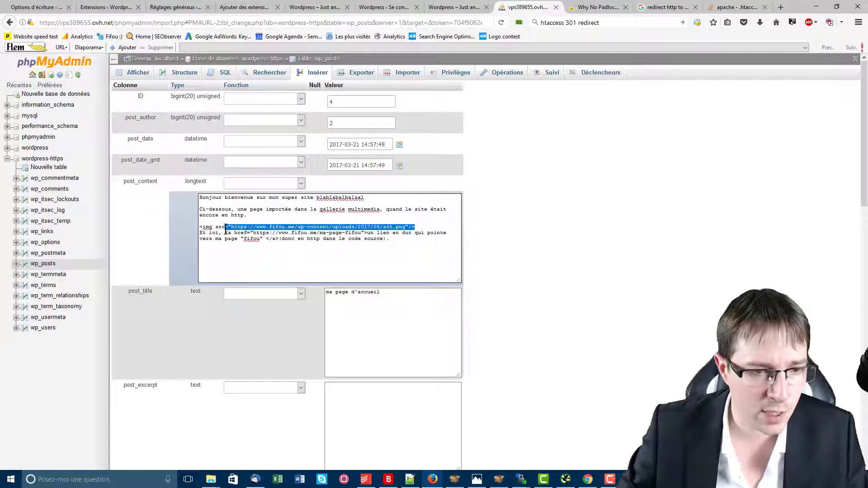
left_click(357, 216)
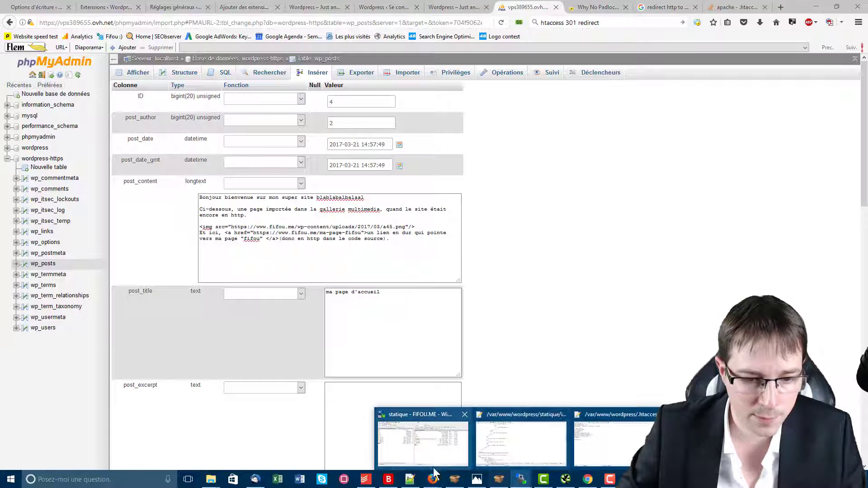
left_click(7, 159)
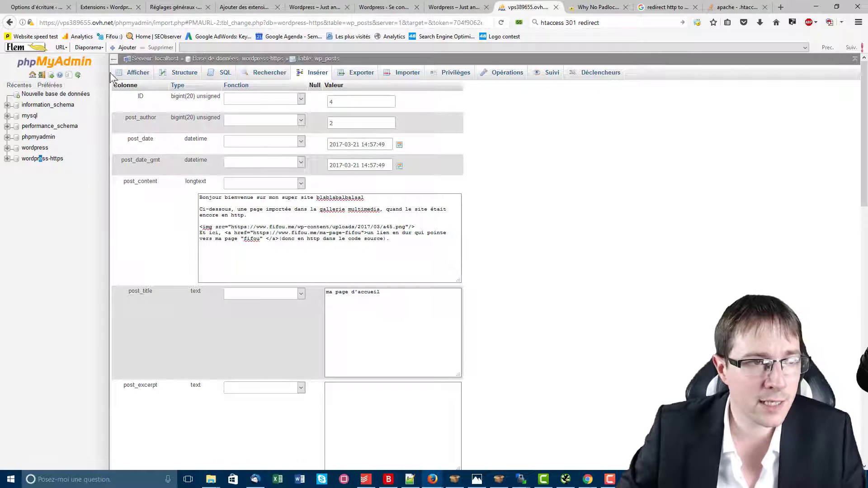
left_click(137, 74)
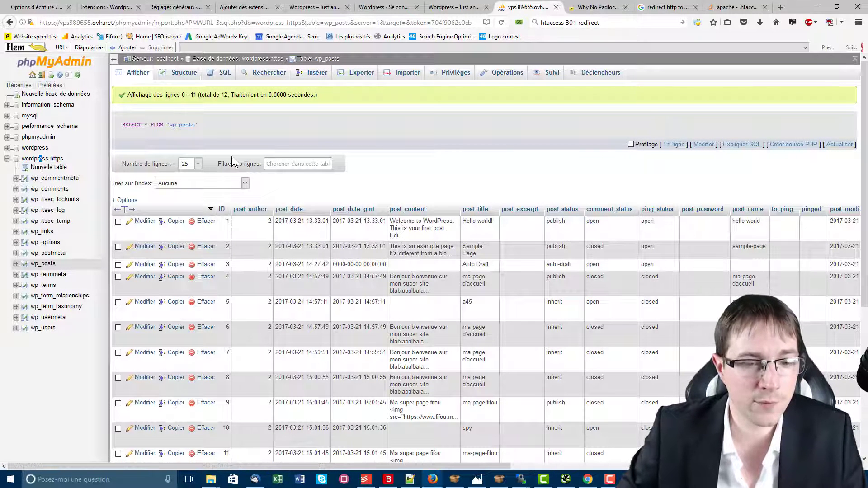
left_click(410, 479)
left_click(478, 113)
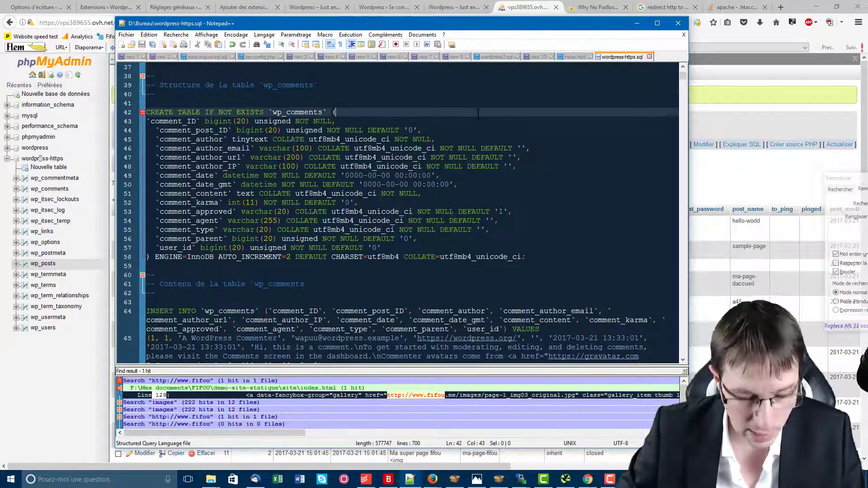
key("ctrl+n")
left_click_drag(344, 24, 867, 24)
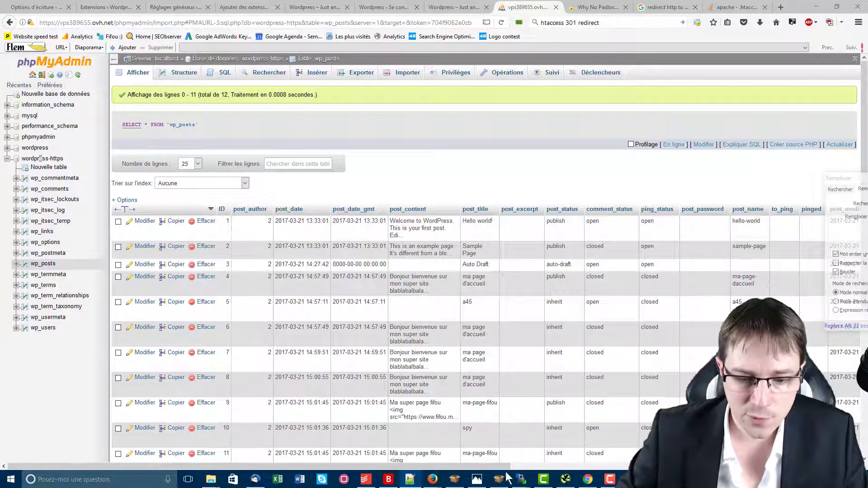
left_click(363, 170)
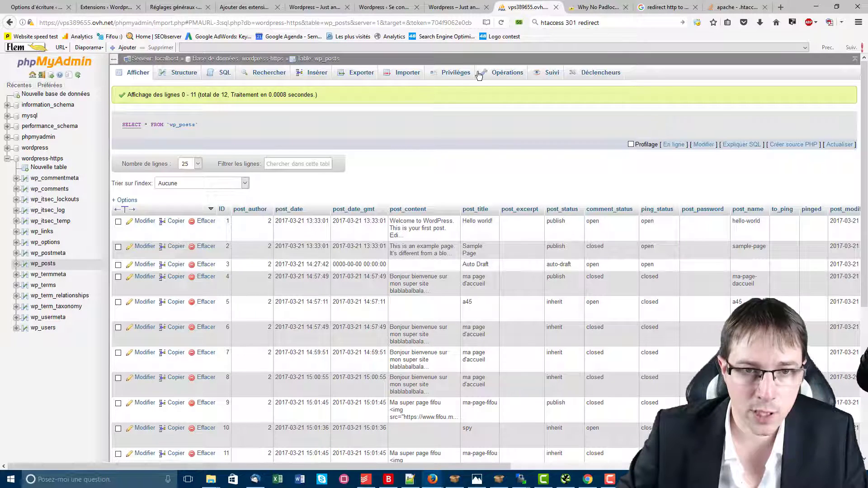
- Open the user accounts list, start adding a new user, and enter its user name
left_click(448, 76)
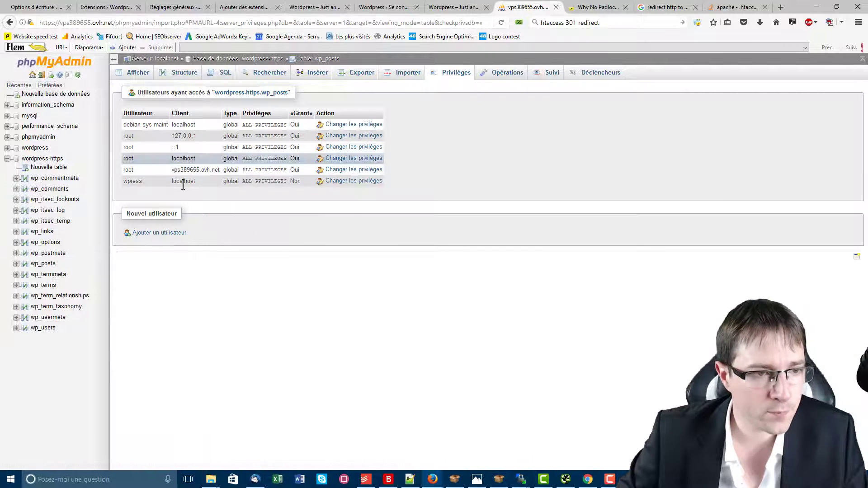
left_click(160, 234)
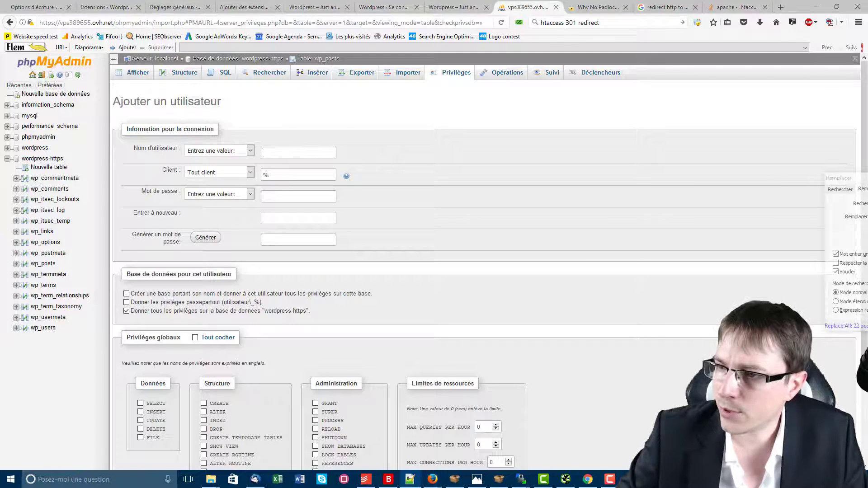
left_click(279, 152)
type("fifoutoto")
left_click(306, 179)
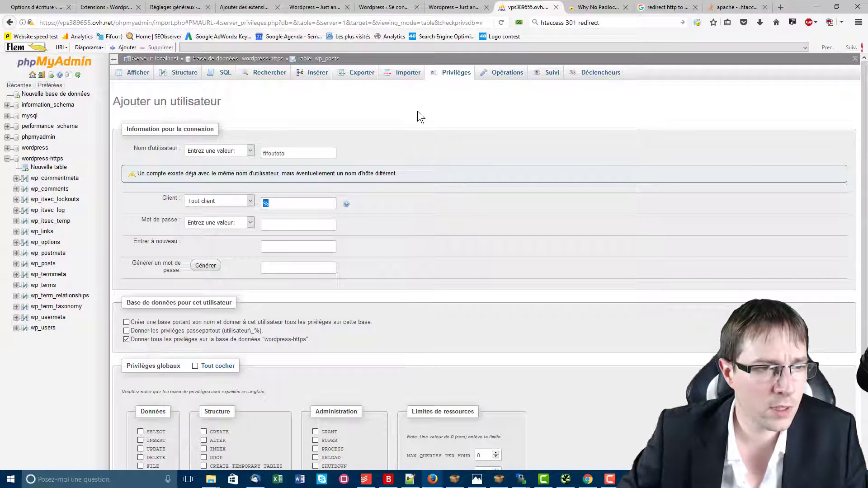
left_click(296, 151)
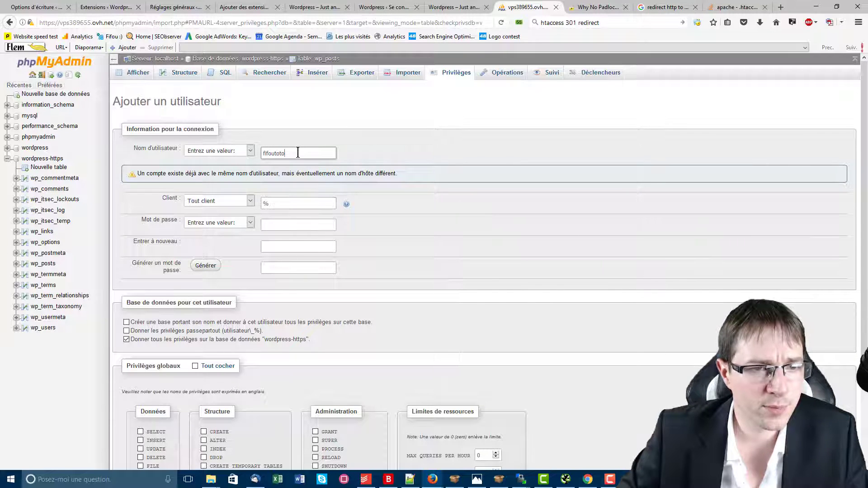
key("BackSpace")
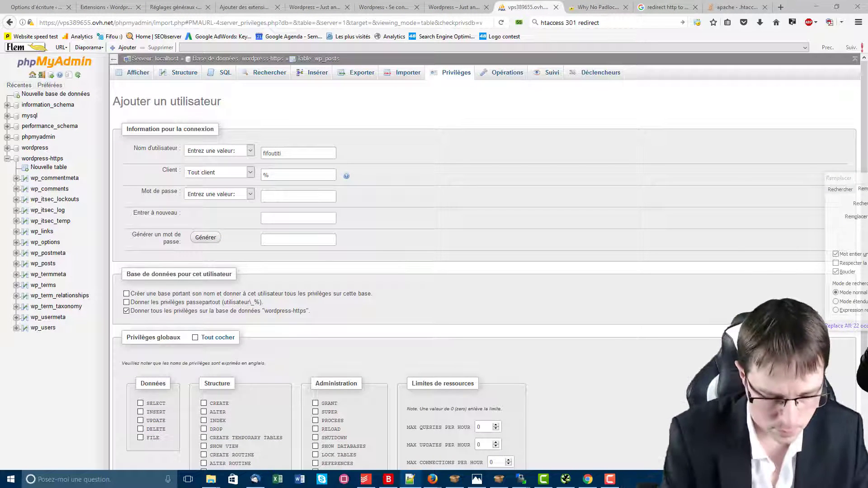
- Set the host to localhost, paste the password into both fields, and create the user
left_click(282, 175)
key("BackSpace")
type("localhos")
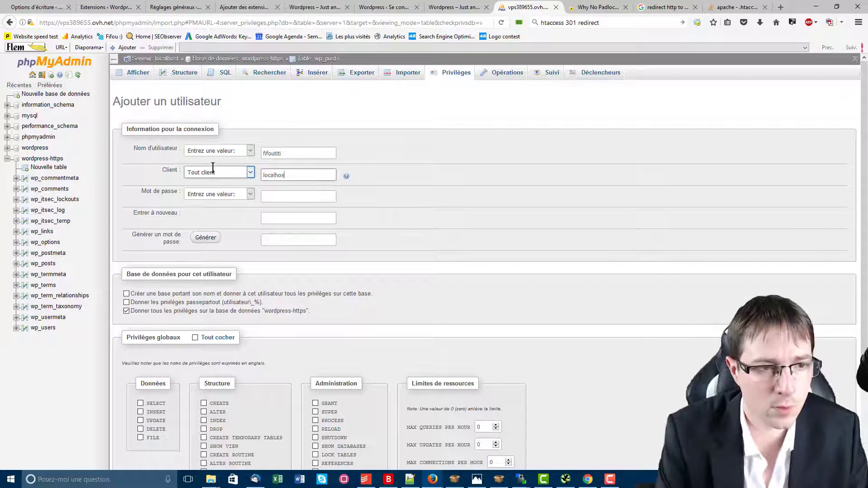
type("t")
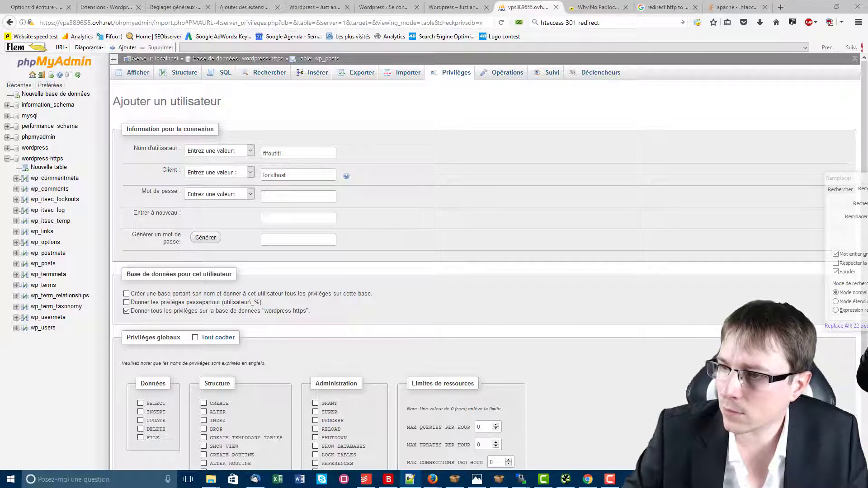
left_click(274, 196)
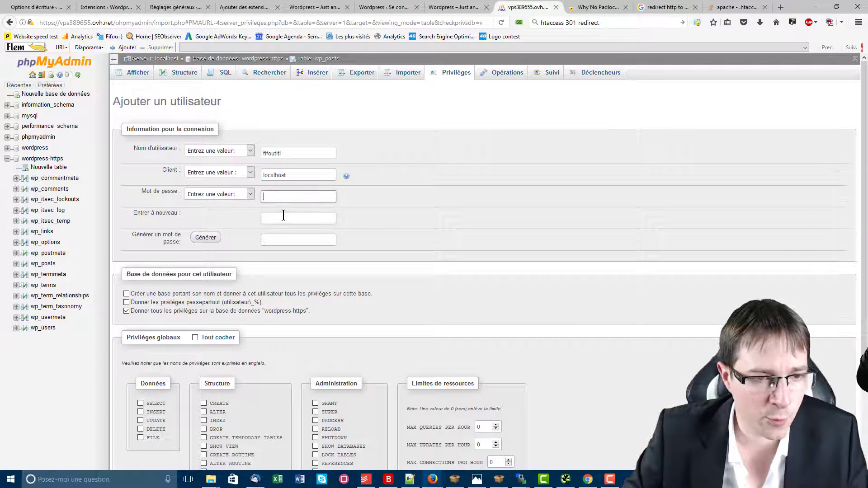
key("ctrl+v")
left_click(283, 217)
key("ctrl+v")
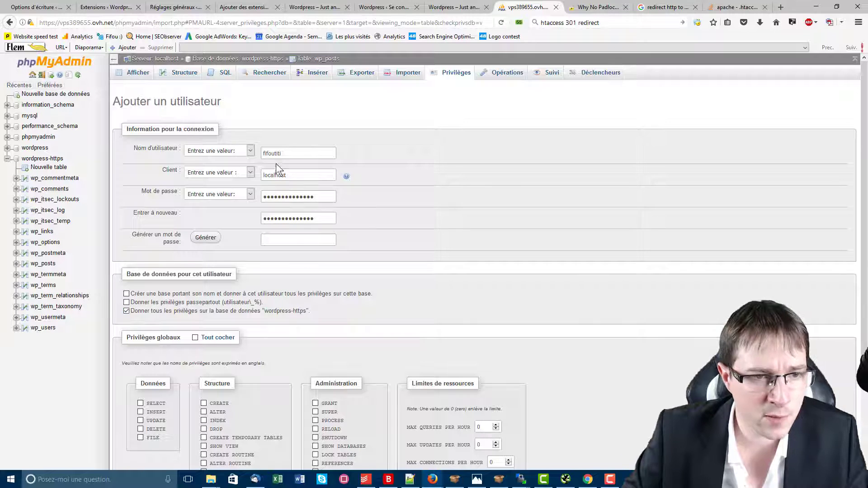
scroll(400, 238, "down", 4)
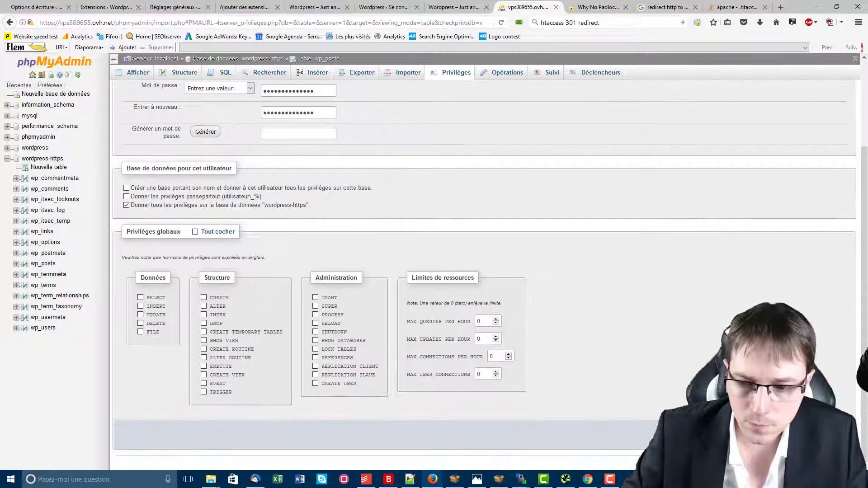
left_click(838, 435)
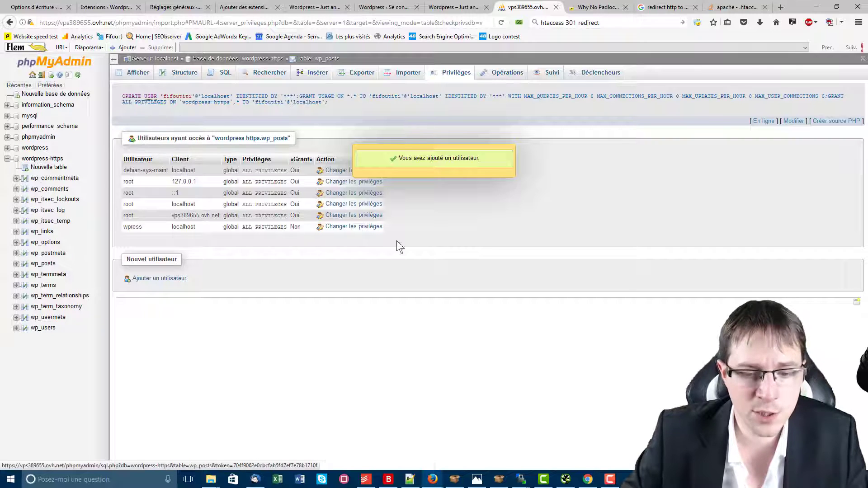
mouse_move(521, 479)
left_click(436, 454)
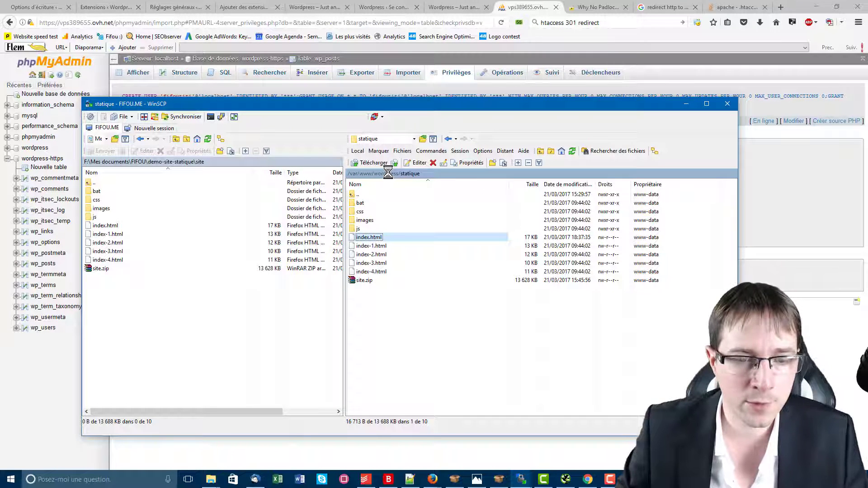
- Abort the stalled connection, reconnect to the server, and go up to /var/www/wordpress
left_click(443, 305)
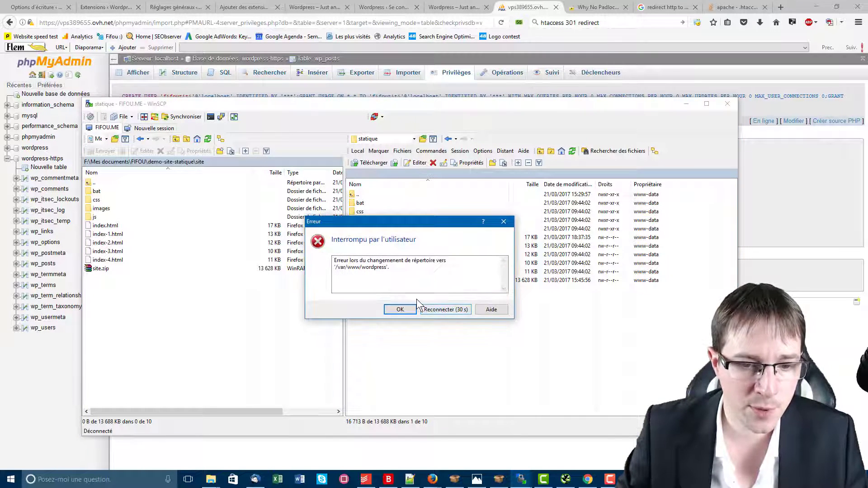
left_click(439, 309)
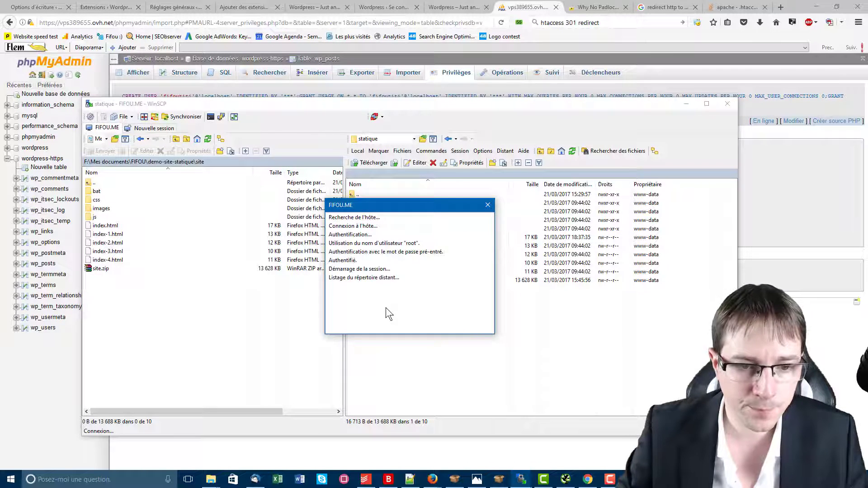
double_click(390, 193)
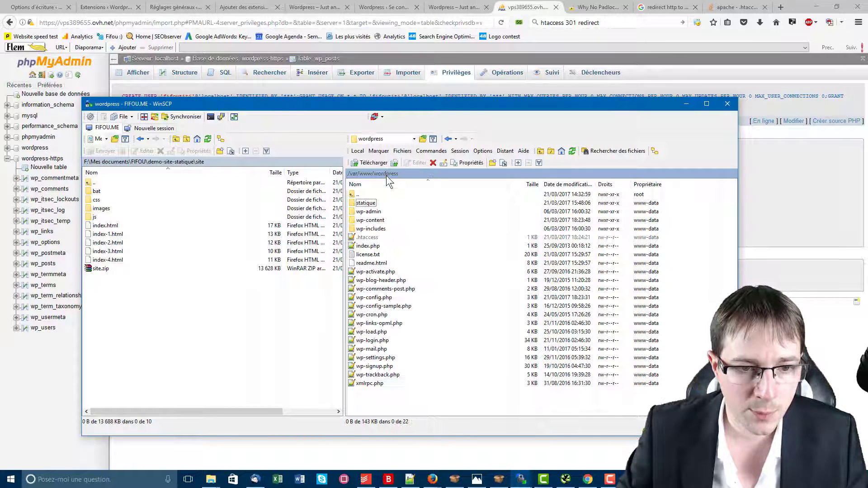
- Open wp-config.php and append '-https' to the DB_NAME value
double_click(353, 301)
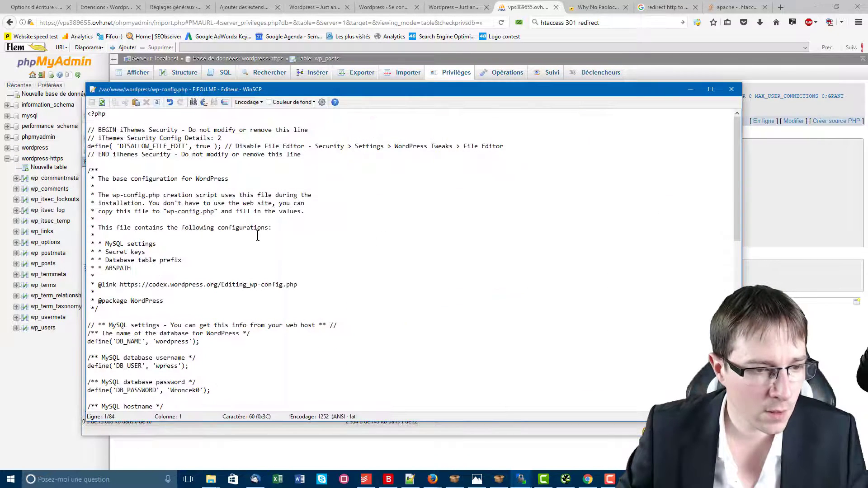
left_click(257, 235)
scroll(176, 243, "down", 2)
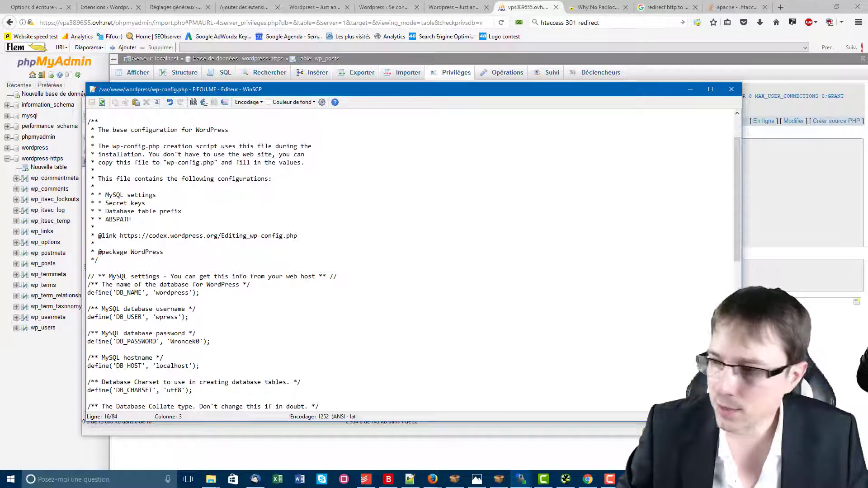
left_click_drag(300, 90, 371, 108)
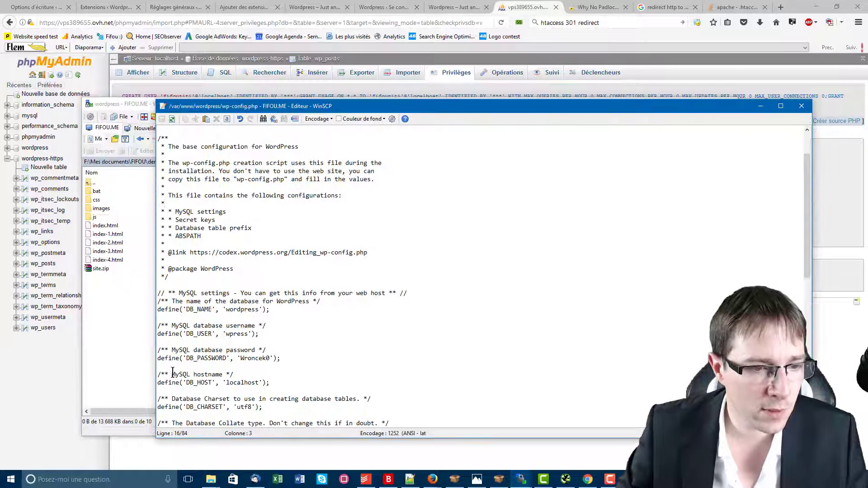
left_click(258, 311)
type("-")
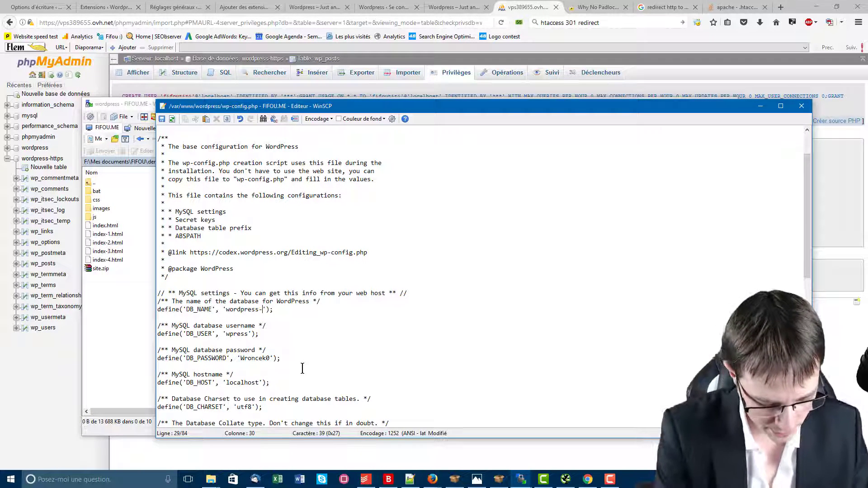
type("https")
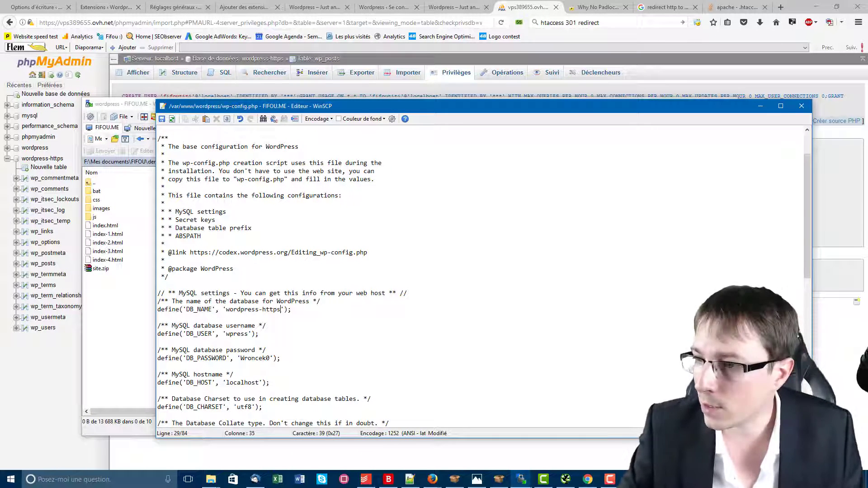
- Replace the database user name and password with the new user's credentials and save
key("alt+Tab")
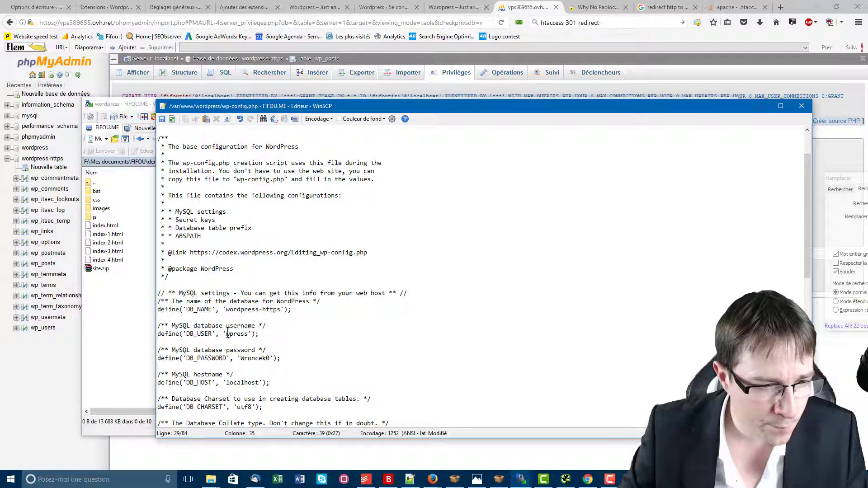
left_click_drag(225, 334, 247, 335)
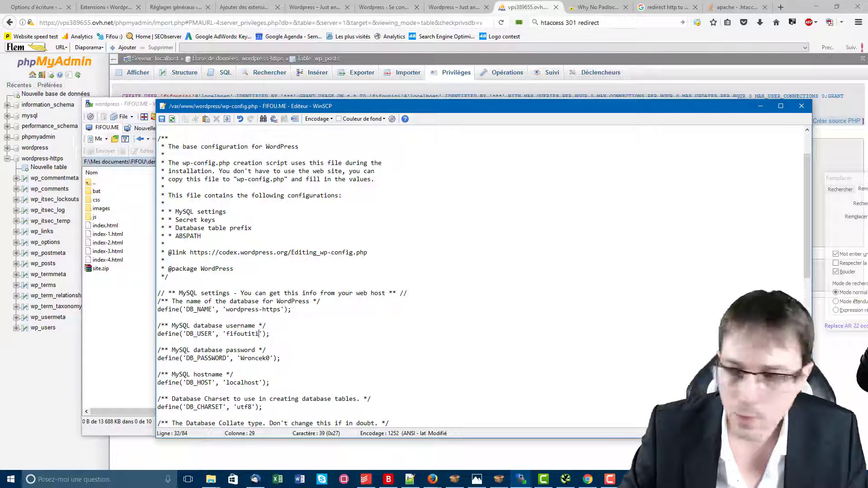
key("alt+Tab")
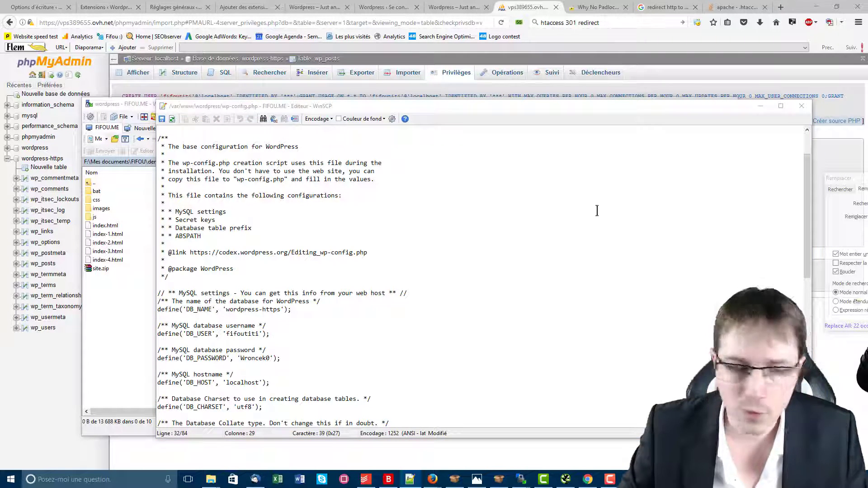
left_click(241, 361)
left_click_drag(241, 359, 271, 359)
key("ctrl+s")
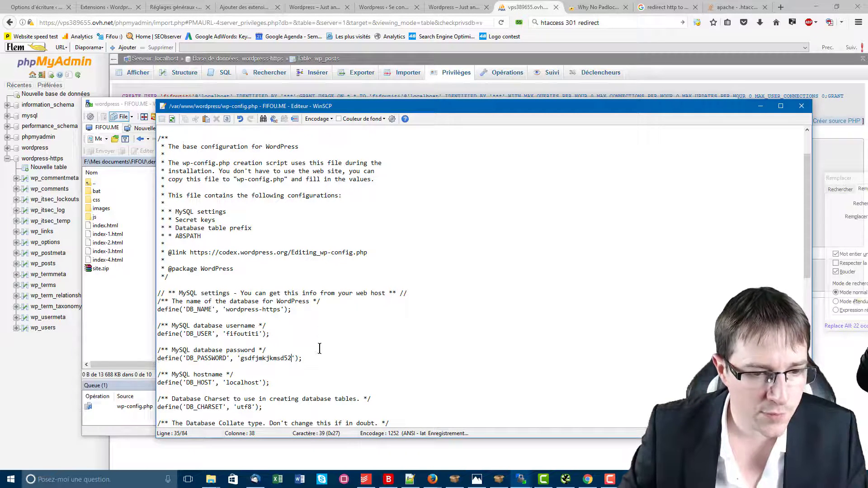
- Reconnect to the server and save wp-config.php again so the upload completes
left_click(135, 104)
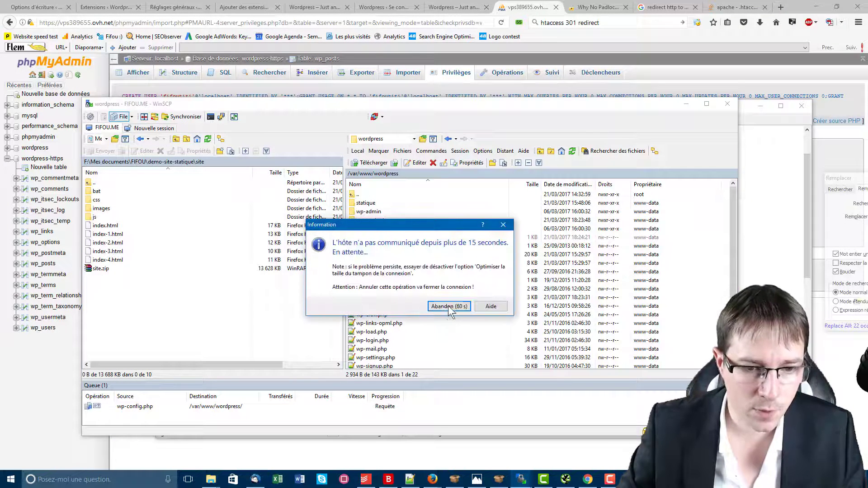
left_click(449, 306)
left_click(431, 308)
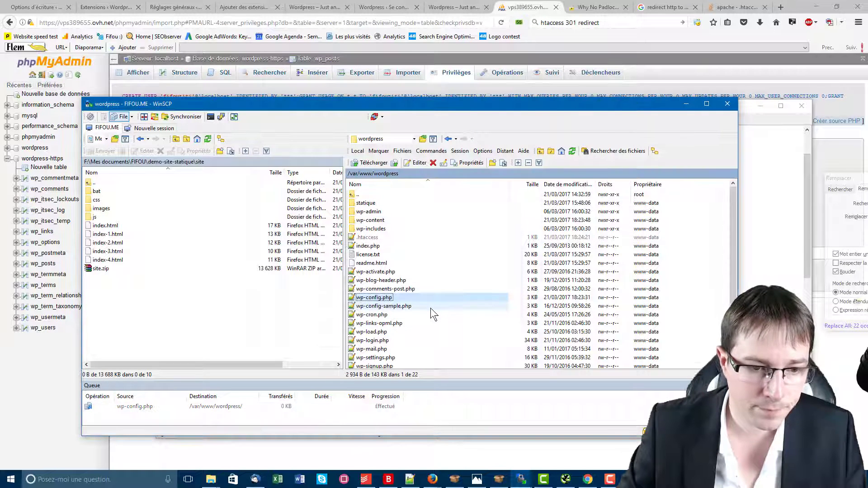
double_click(360, 299)
left_click(342, 310)
key("ctrl+s")
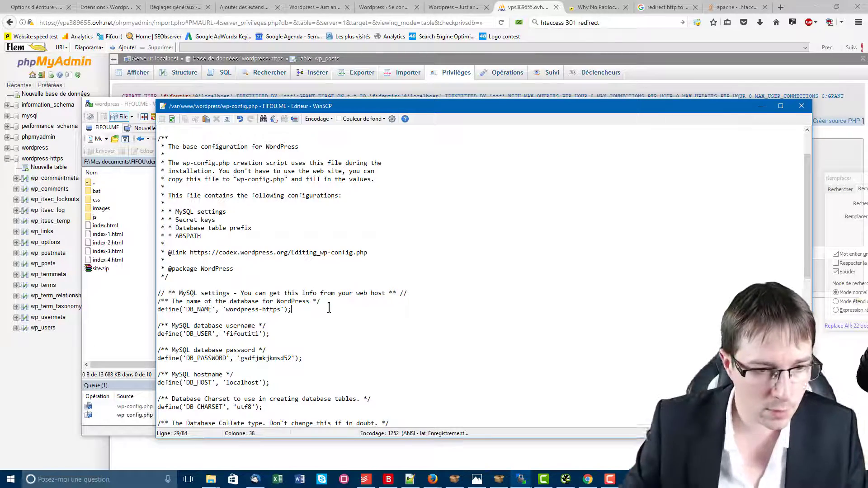
left_click(143, 337)
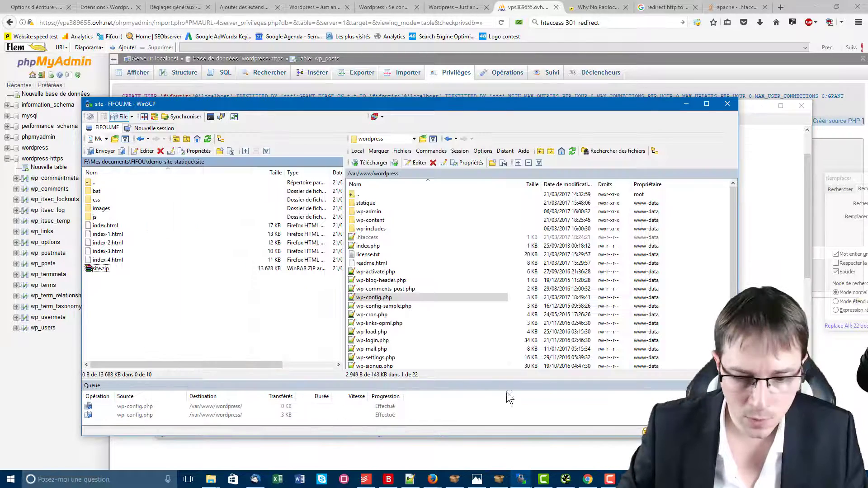
- Reload fifou.me in Chrome and open the ma-page-fifou link in a new tab
left_click(587, 479)
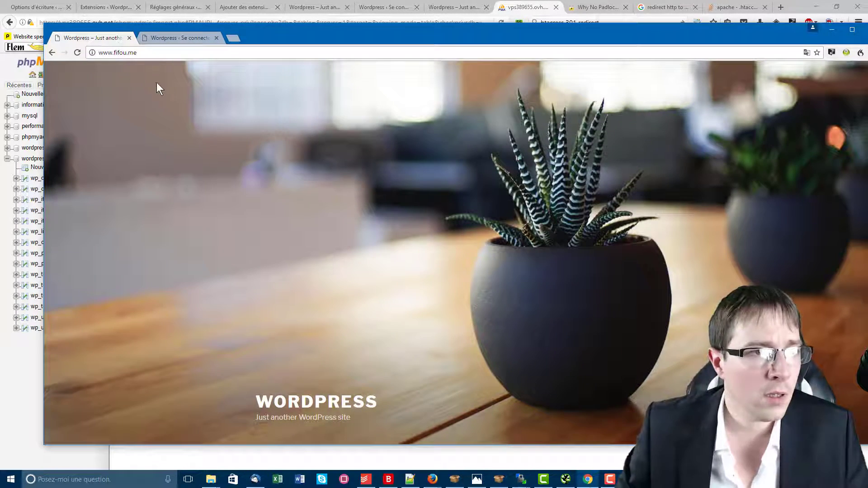
left_click(77, 53)
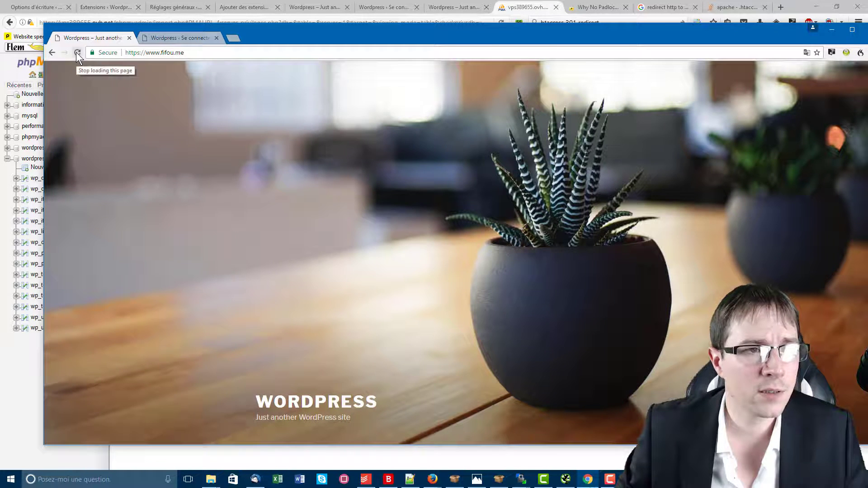
left_click_drag(124, 52, 197, 53)
left_click(236, 128)
scroll(335, 149, "down", 7)
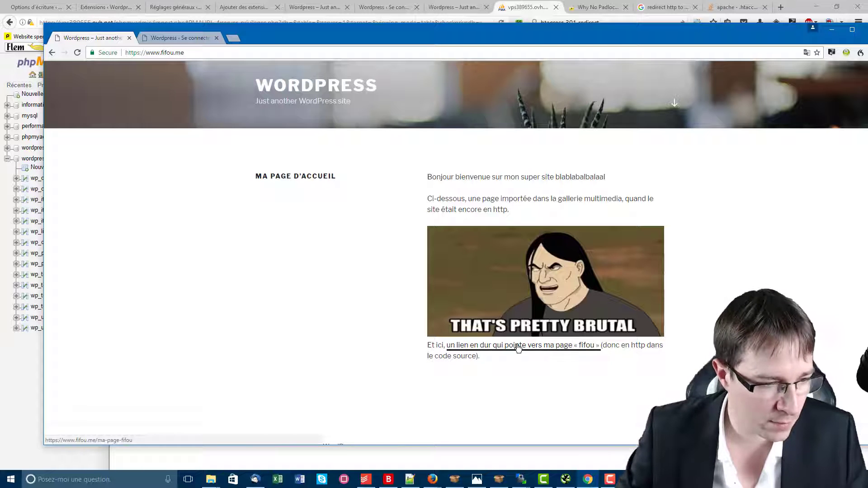
right_click(519, 347)
left_click(541, 352)
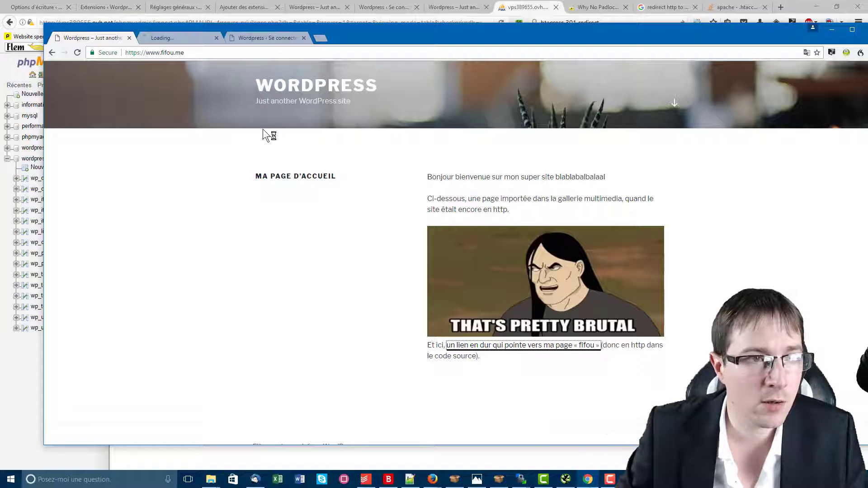
- Load ma-page-fifou over plain http by removing the 's' from https
left_click(184, 38)
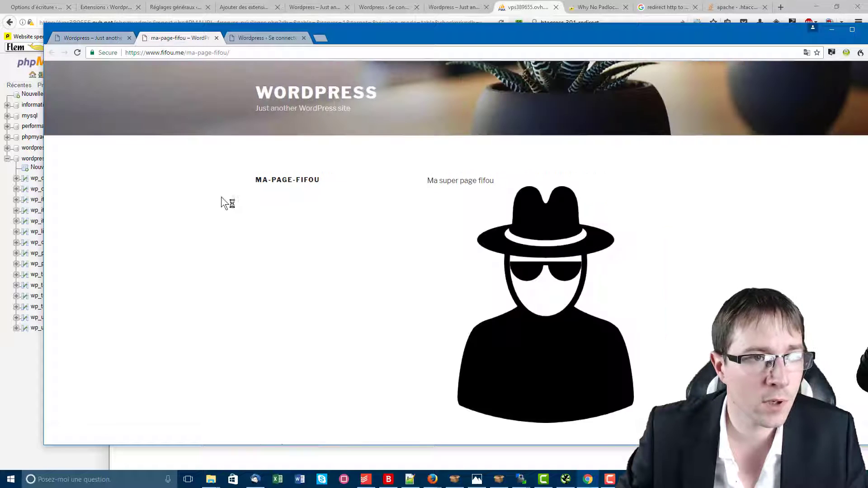
scroll(189, 212, "down", 2)
scroll(189, 212, "up", 2)
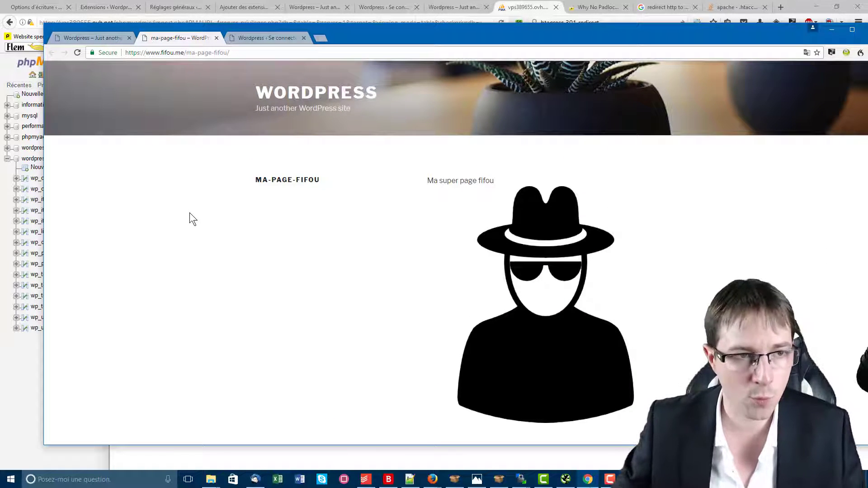
left_click(137, 52)
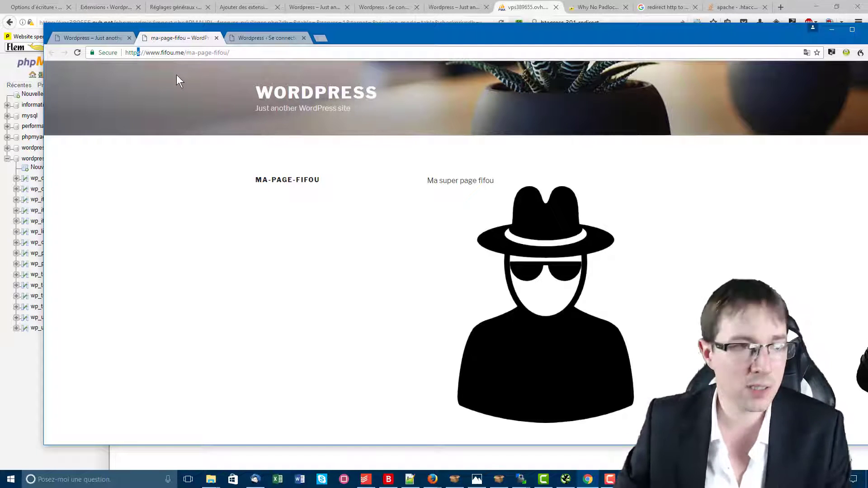
key("BackSpace")
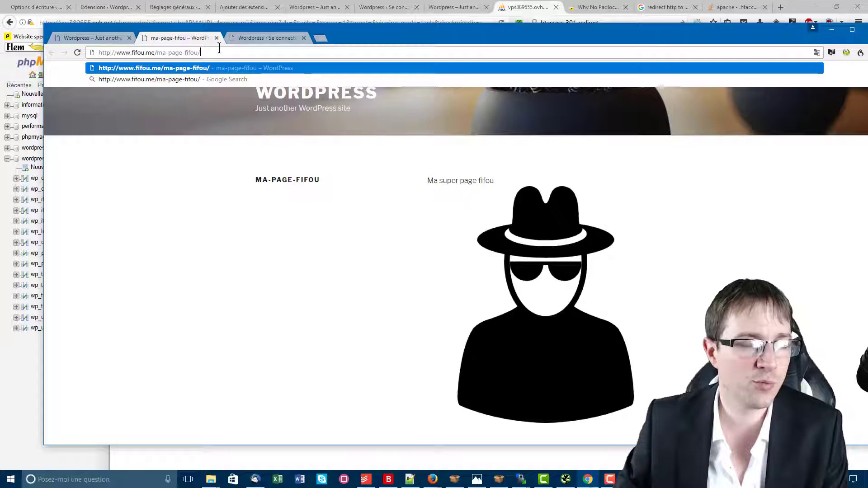
key("Return")
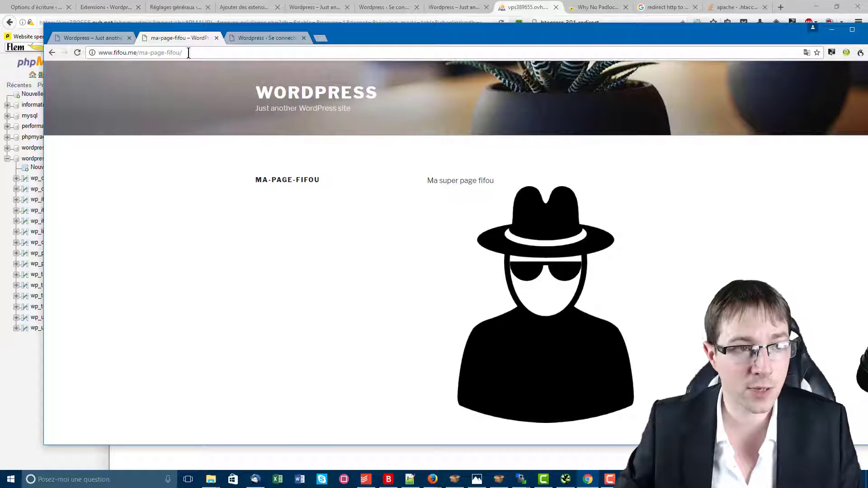
left_click(139, 54)
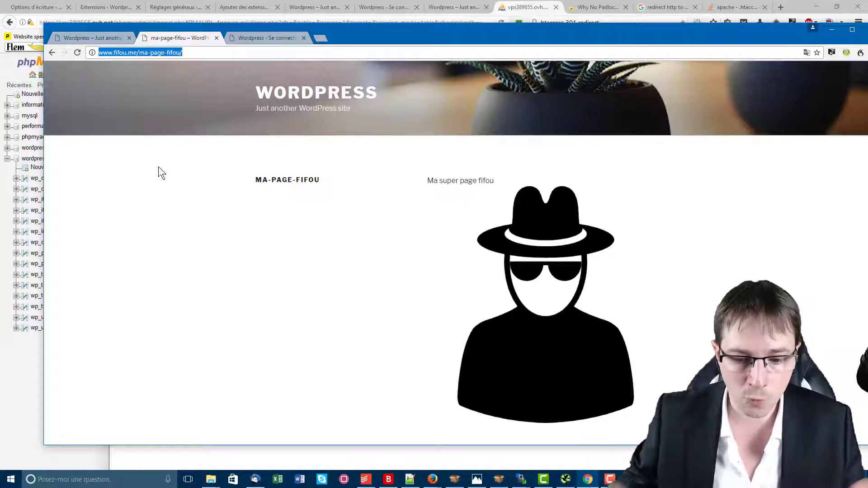
left_click(159, 167)
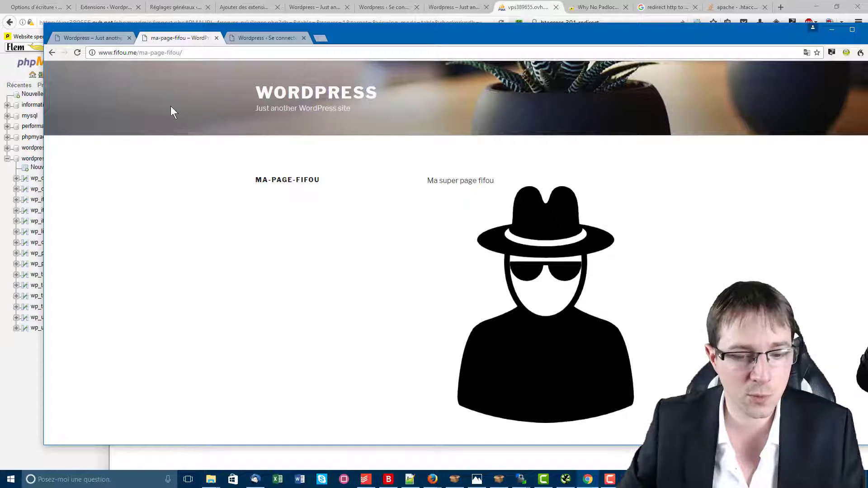
left_click(525, 481)
- Uncomment the RewriteEngine, RewriteCond and RewriteRule lines in .htaccess and save it
left_click(378, 444)
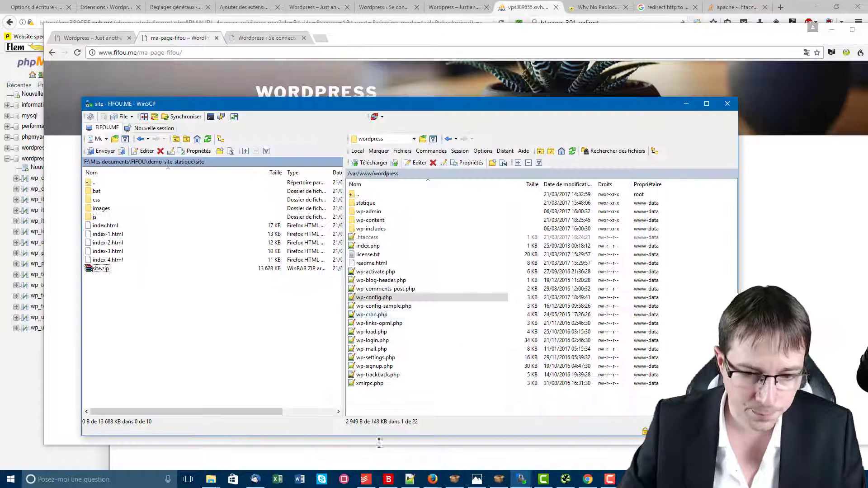
double_click(367, 237)
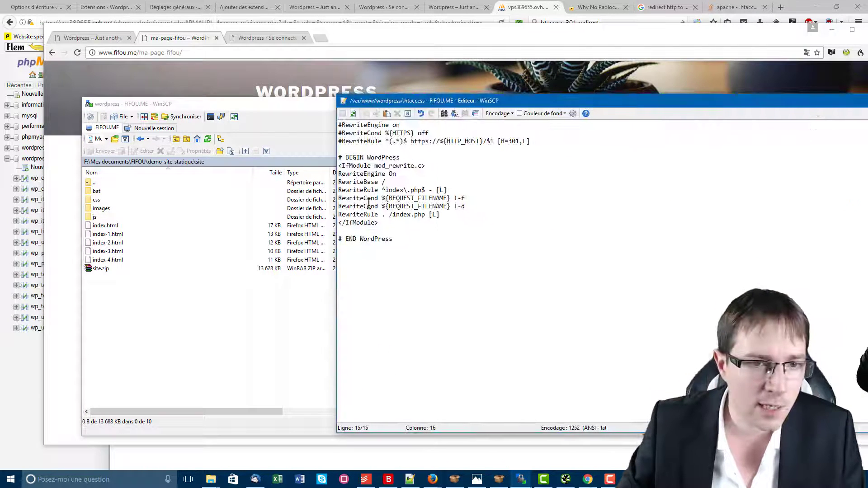
left_click(411, 133)
left_click(342, 125)
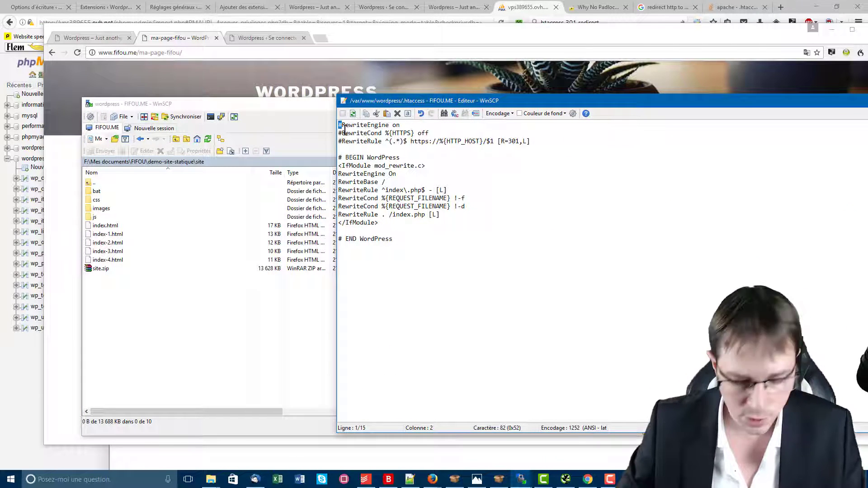
key("BackSpace")
left_click_drag(342, 133, 335, 140)
key("BackSpace")
key("BackSpace")
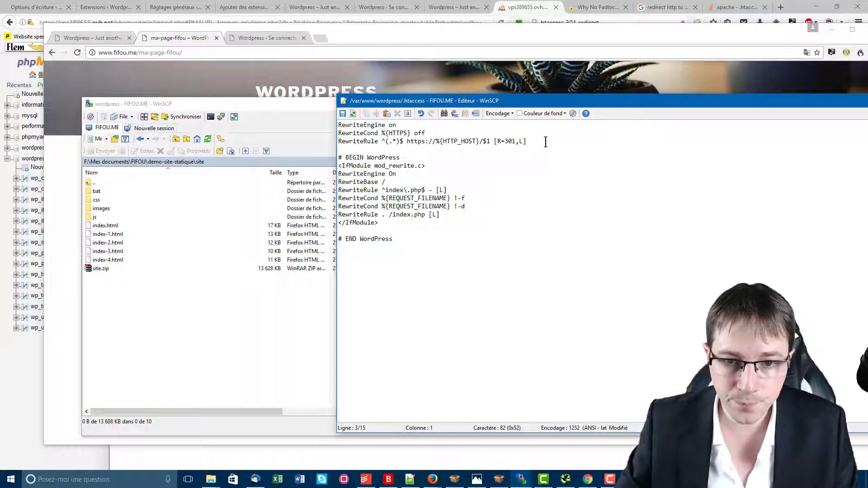
left_click(545, 142)
key("ctrl+s")
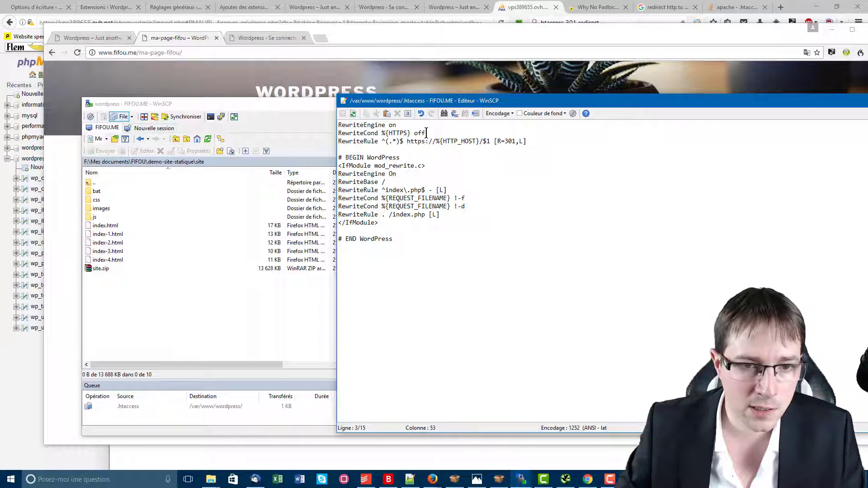
- Review the HTTPS-off condition and 301 redirect flags, then move the editor aside
left_click_drag(427, 133, 357, 133)
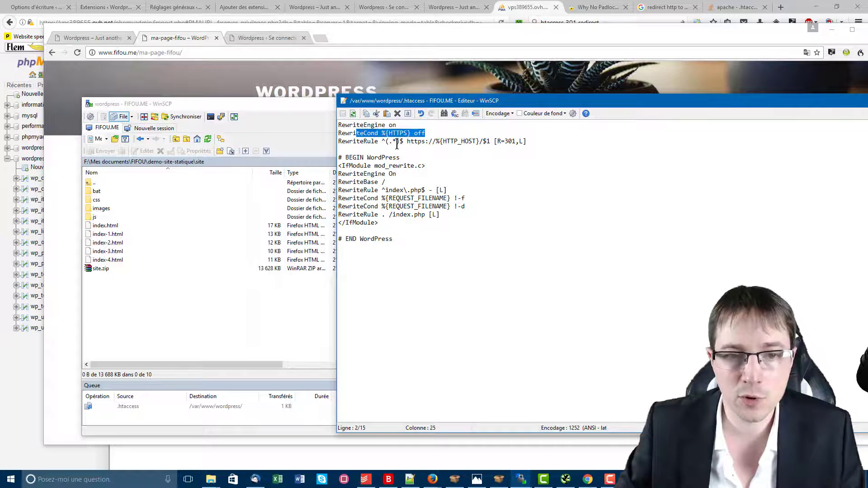
left_click(398, 128)
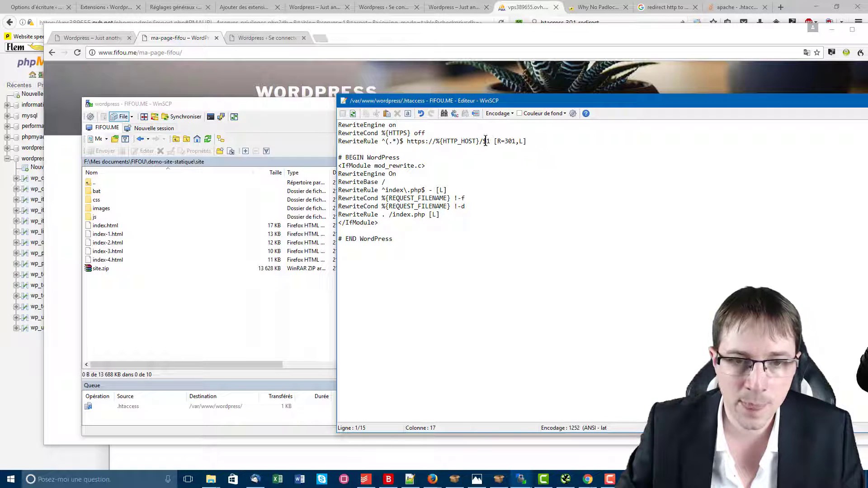
left_click_drag(494, 141, 527, 141)
left_click(529, 141)
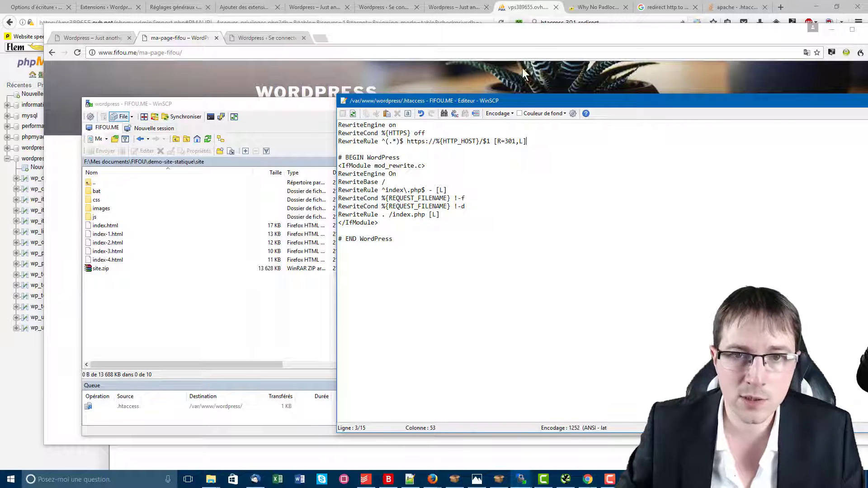
left_click_drag(504, 104, 867, 55)
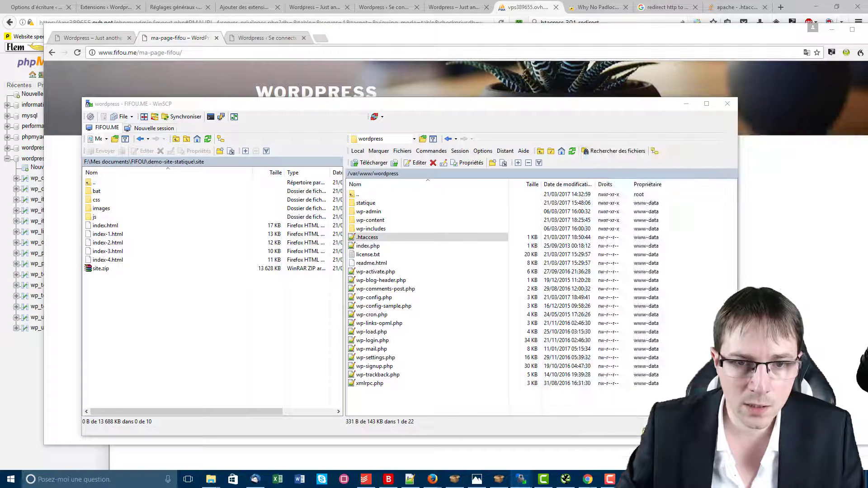
left_click(202, 42)
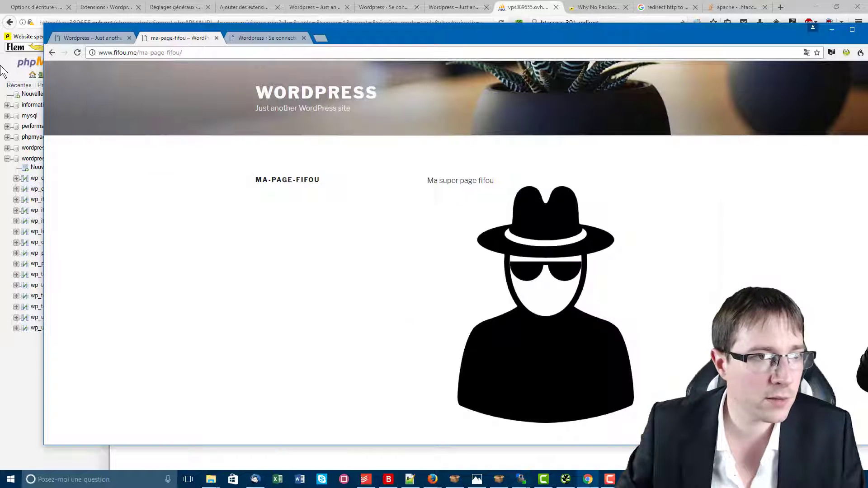
left_click(79, 52)
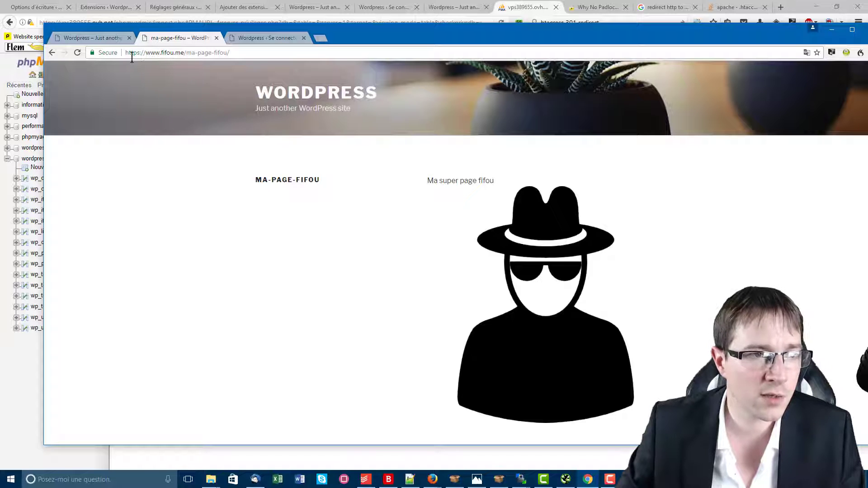
left_click_drag(145, 52, 227, 52)
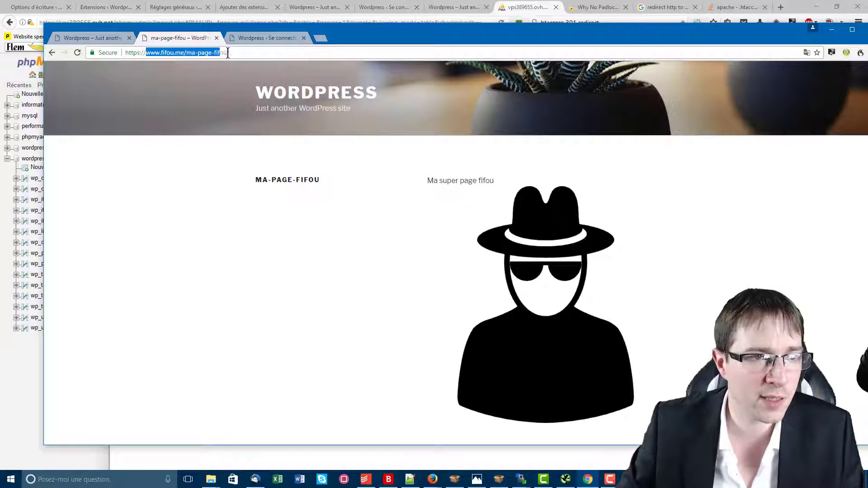
left_click(565, 480)
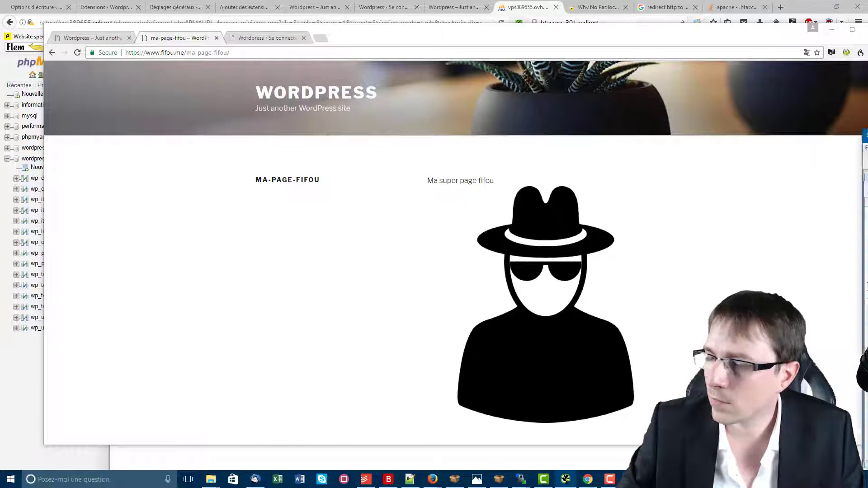
left_click_drag(867, 136, 447, 66)
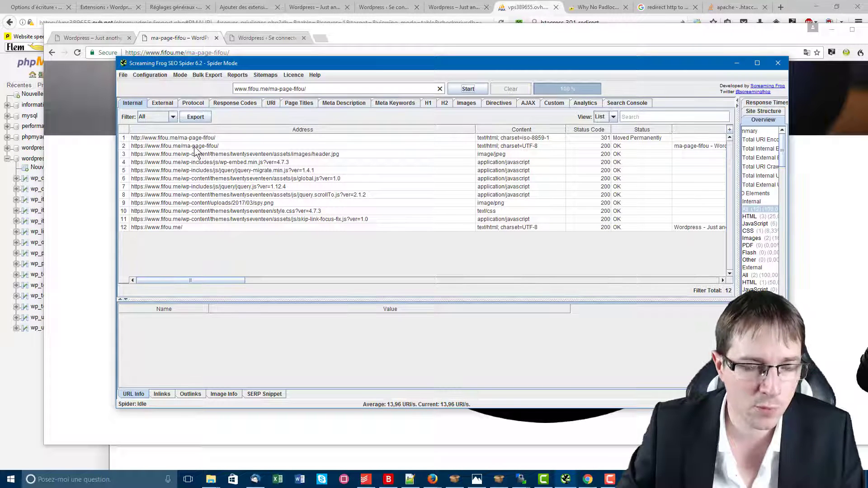
- Minimise Screaming Frog after confirming the 301 redirect, returning to Chrome
left_click(733, 66)
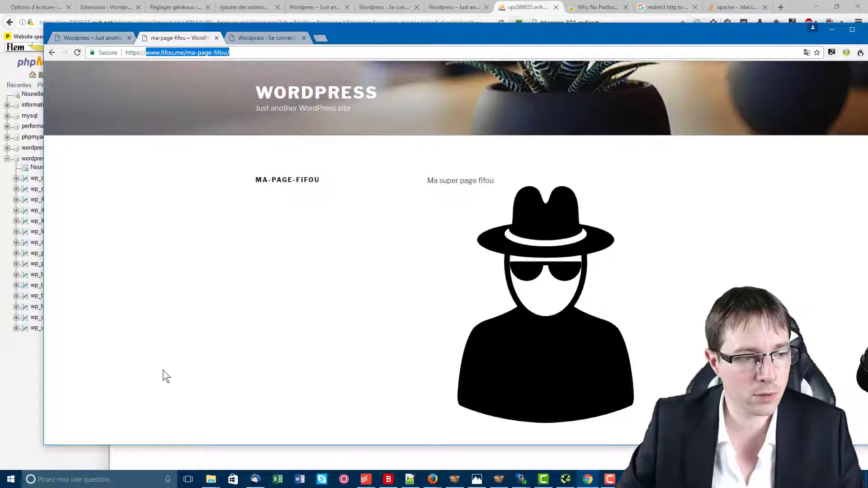
- Log back into WordPress admin with the account's username and password from the plugin search tab
left_click(15, 365)
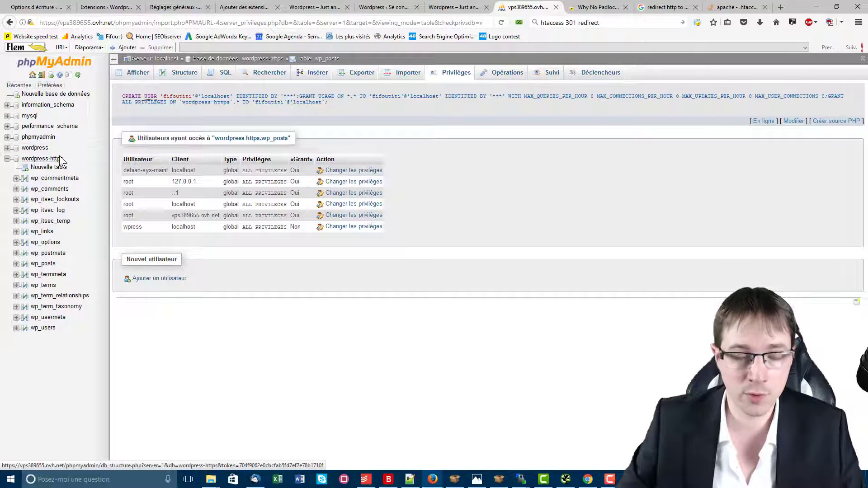
left_click(329, 9)
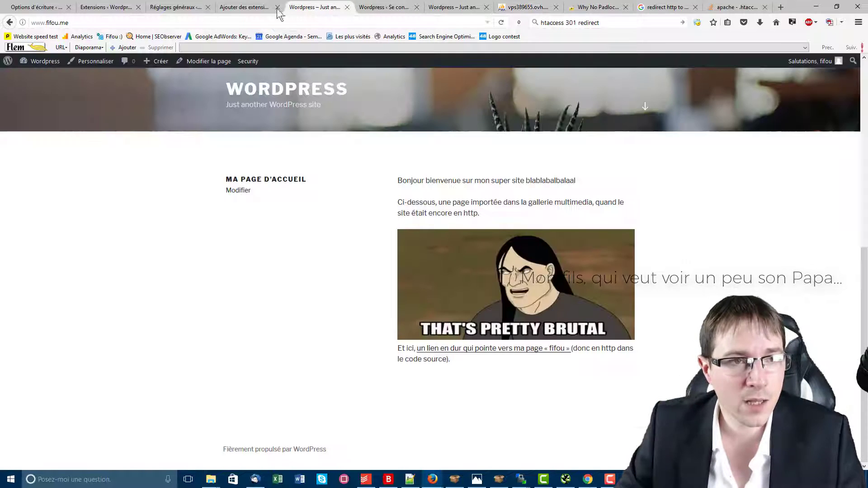
left_click(244, 8)
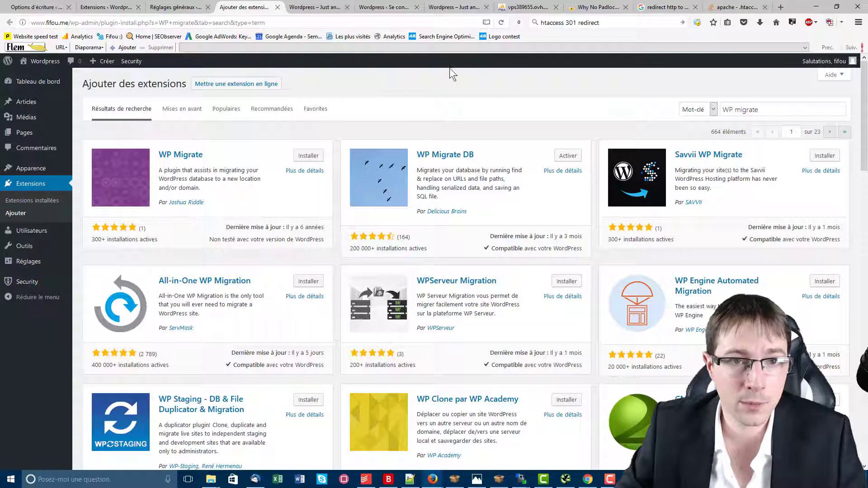
left_click(501, 22)
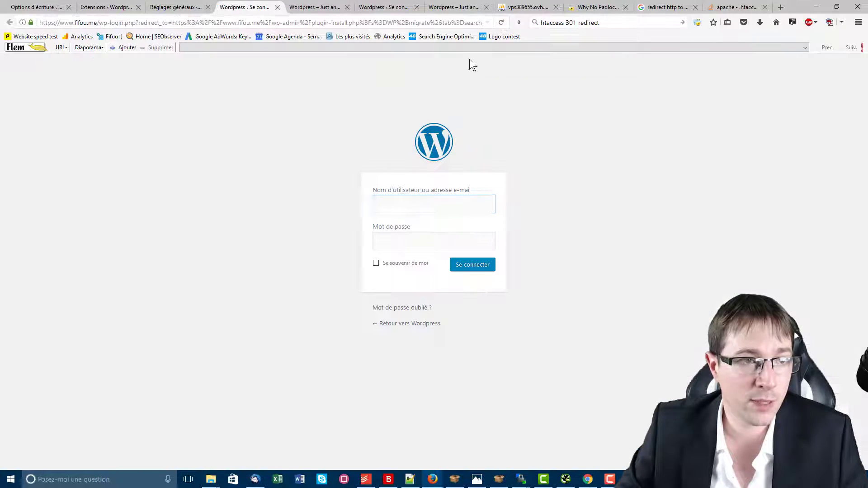
left_click(396, 204)
type("C")
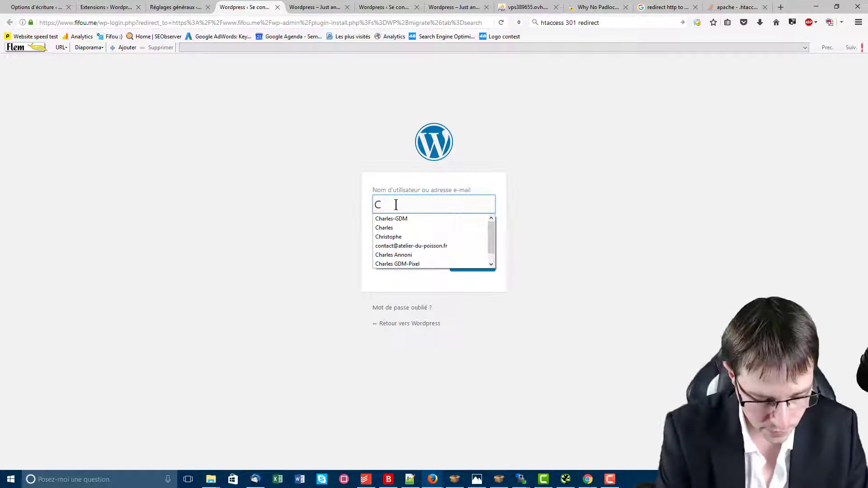
type("harles")
key("Down")
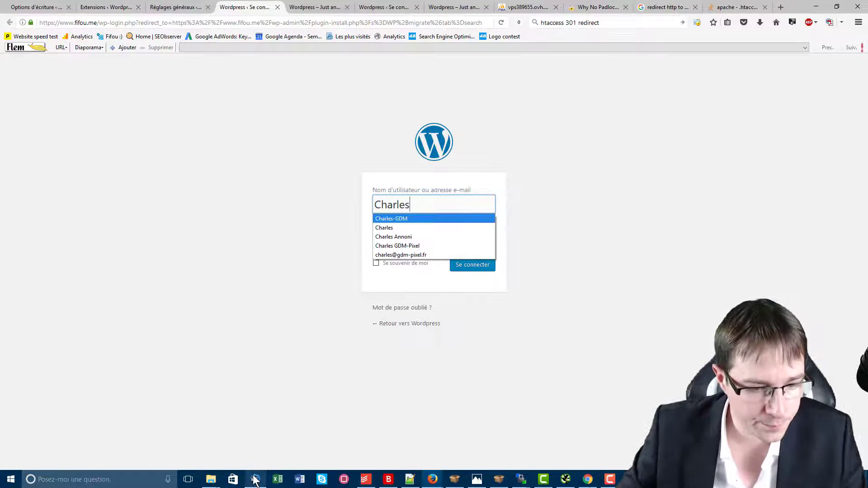
left_click(255, 480)
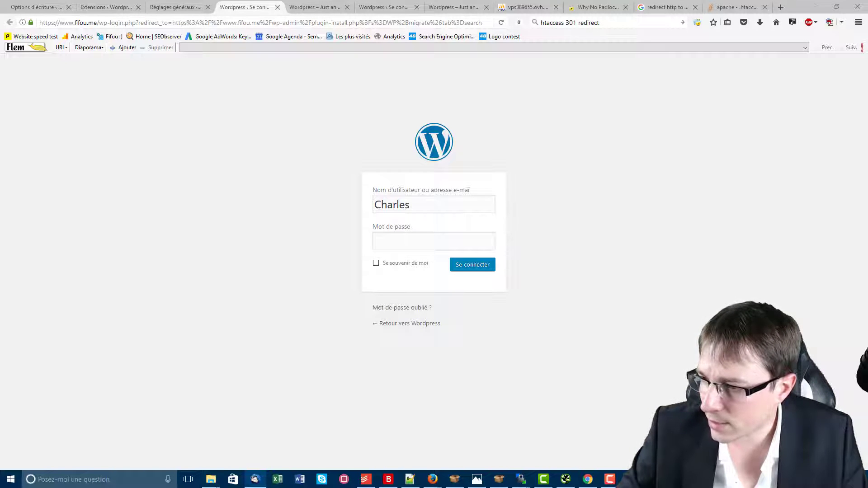
left_click(403, 240)
key("ctrl+v")
left_click(478, 266)
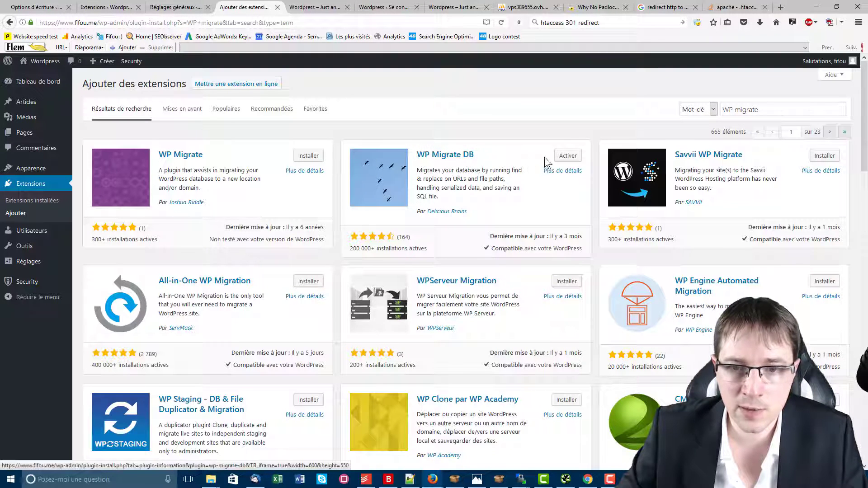
- Activate WP Migrate DB, open its settings, and switch to the Migrate form
left_click(574, 157)
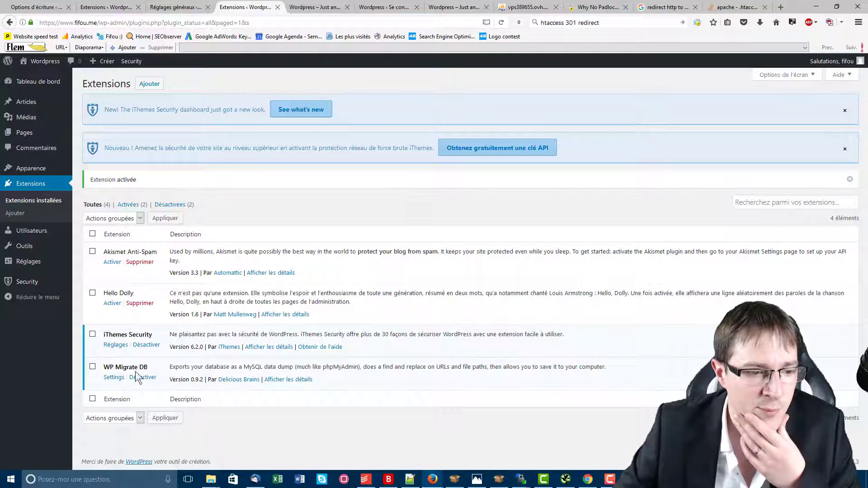
left_click(114, 377)
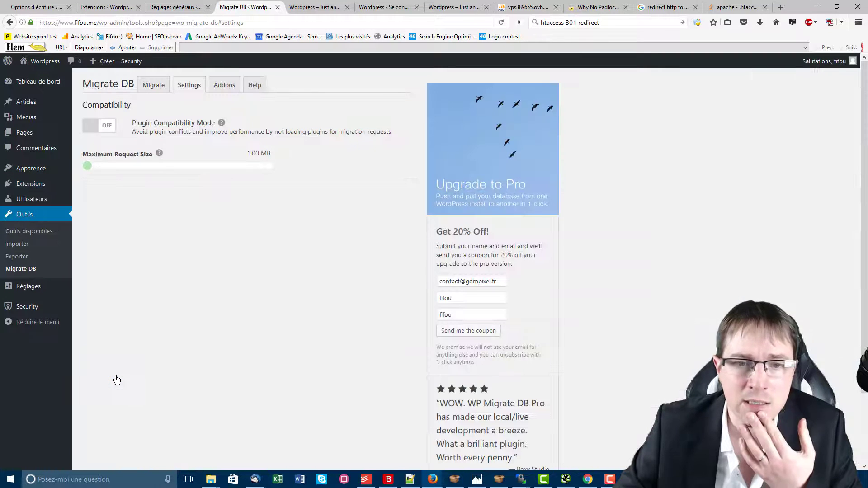
left_click(162, 108)
left_click(154, 90)
left_click(187, 84)
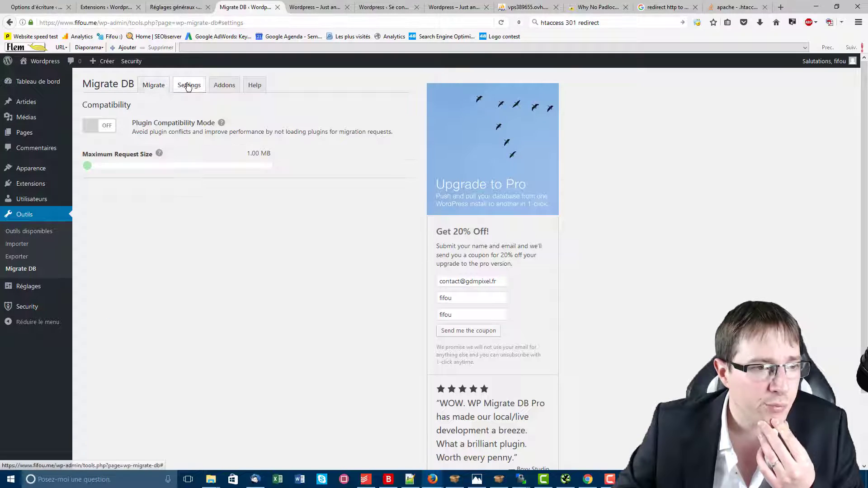
left_click(153, 86)
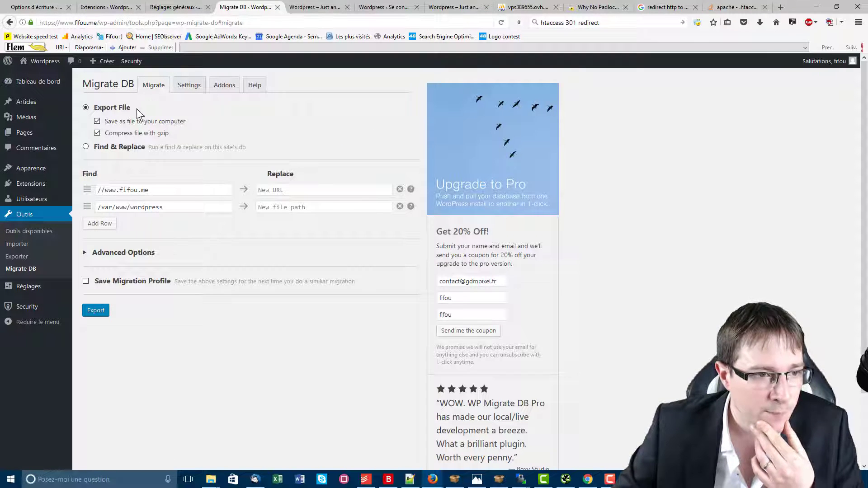
left_click(98, 189)
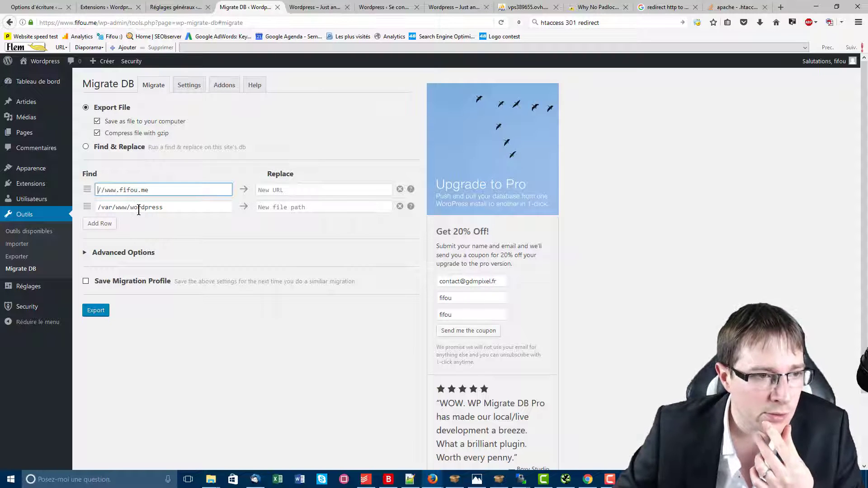
type("http:")
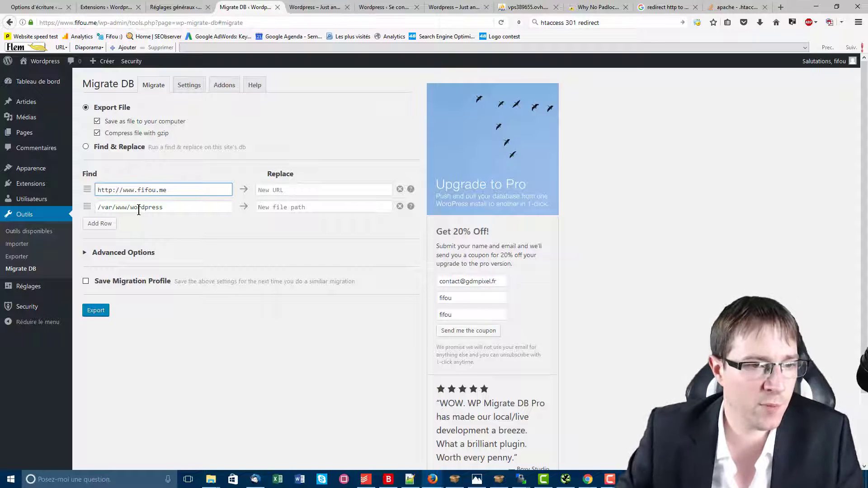
left_click(275, 193)
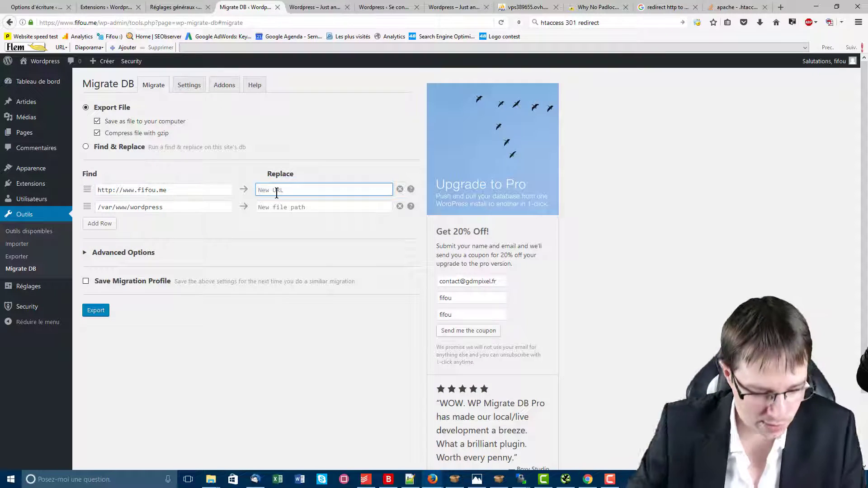
type("https://www.")
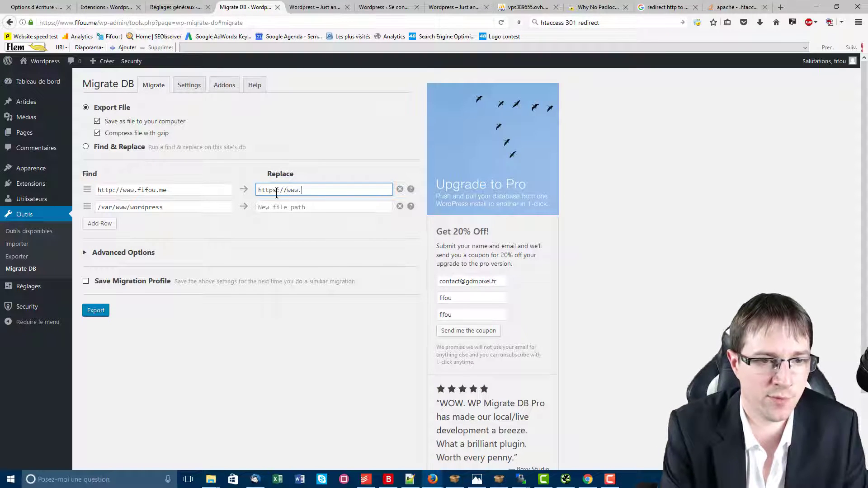
type("fifou.me")
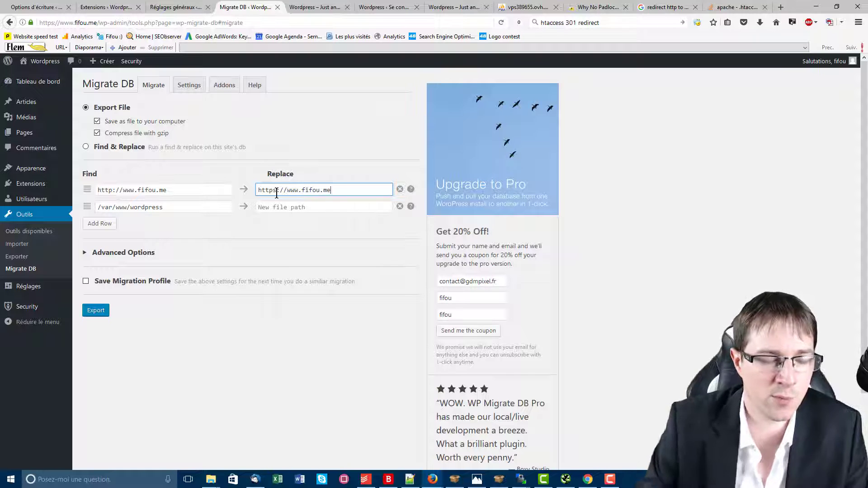
key("Tab")
- Keep /var/www/wordpress unchanged in the path row and start the database export
key("ctrl+c")
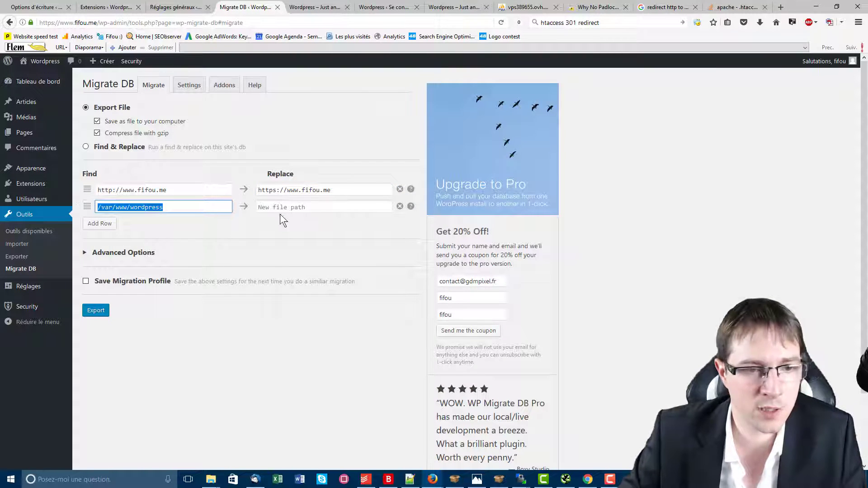
left_click(312, 202)
key("ctrl+v")
left_click(324, 148)
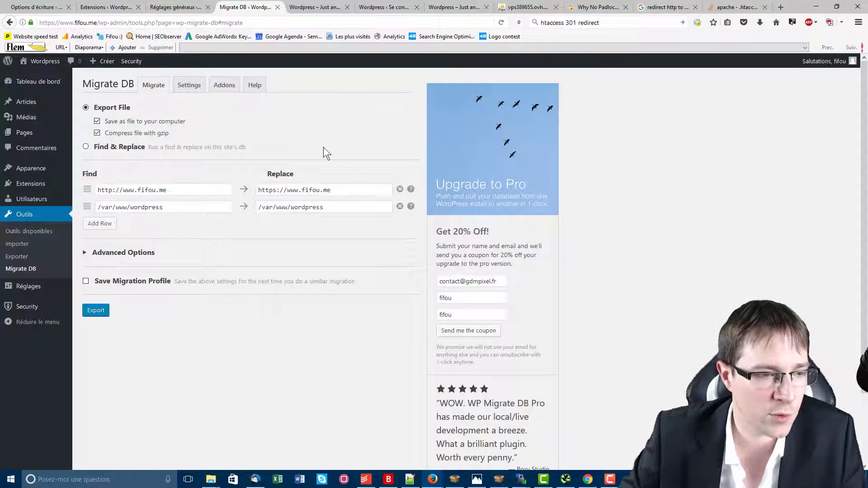
left_click_drag(171, 191, 99, 192)
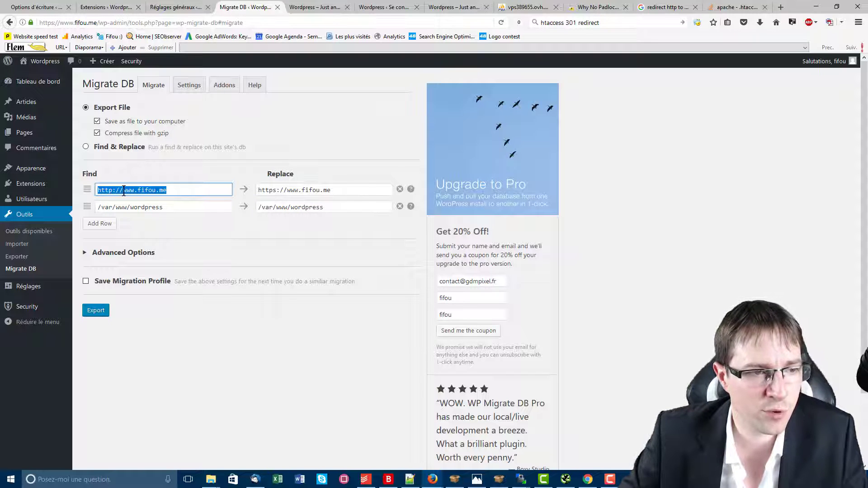
left_click_drag(352, 189, 242, 188)
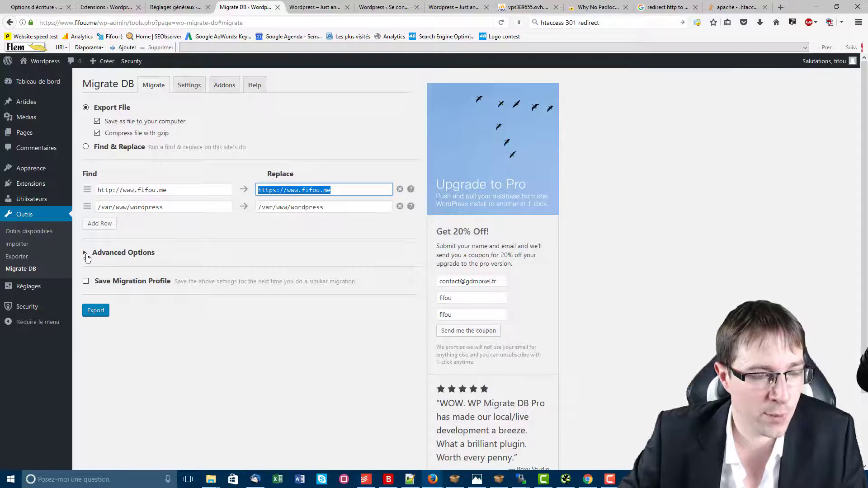
left_click(95, 311)
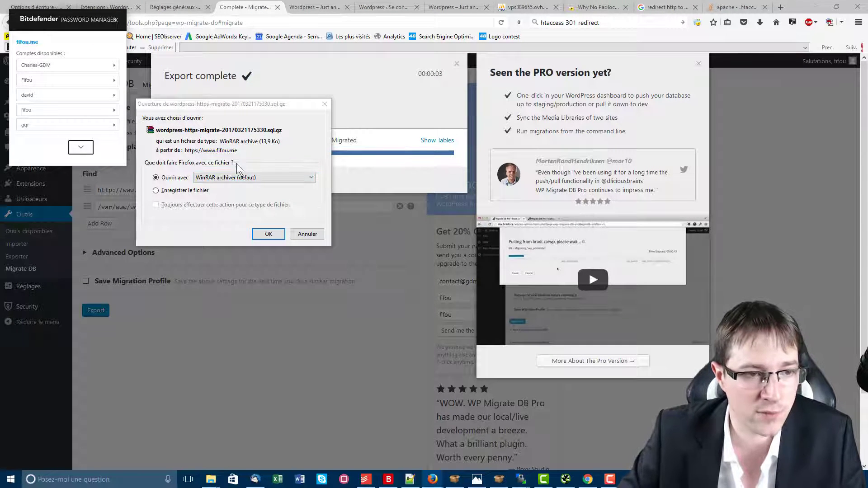
- Open the exported .sql.gz archive in WinRAR, dismiss the export-complete panels, and select the replacement URL's domain
left_click(268, 234)
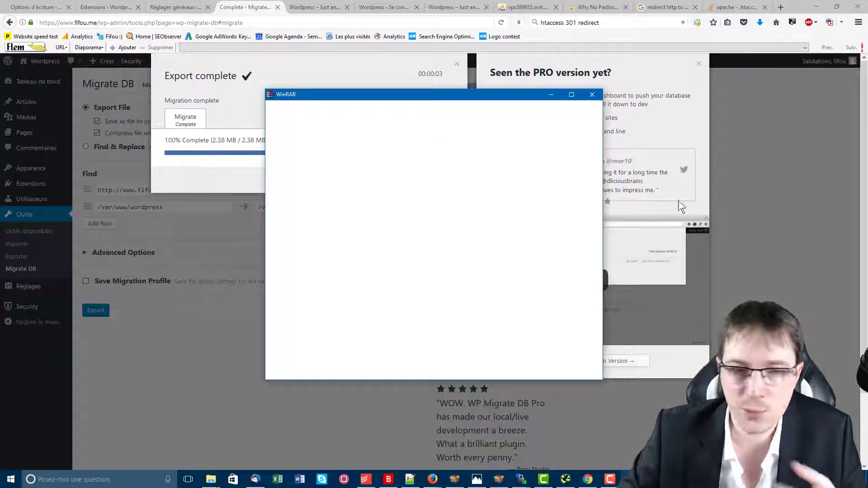
left_click(592, 95)
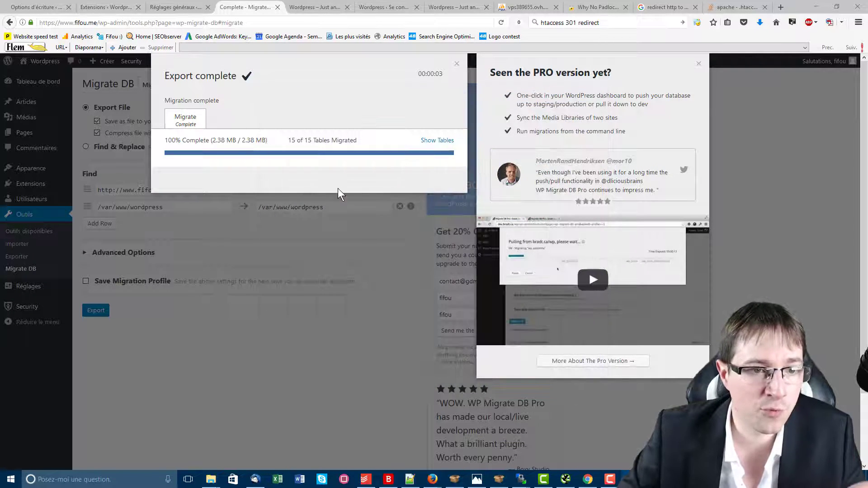
left_click(288, 351)
left_click_drag(258, 191, 346, 191)
left_click(312, 192)
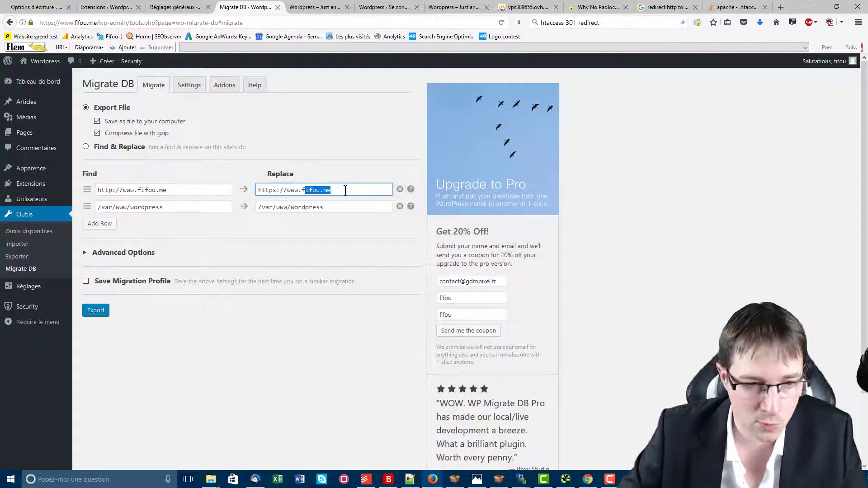
- Refocus the browser, then go through the WinSCP editors, minimising wp-config.php to reach the .htaccess editor
left_click(346, 191)
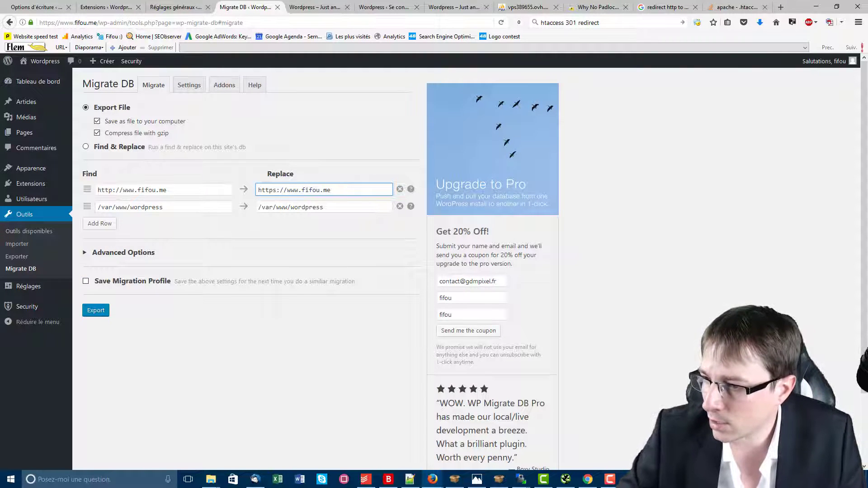
left_click(151, 382)
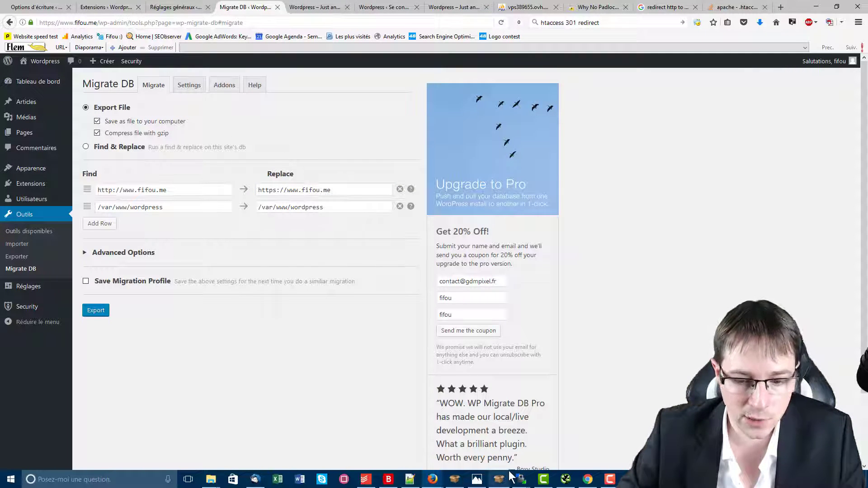
left_click(521, 479)
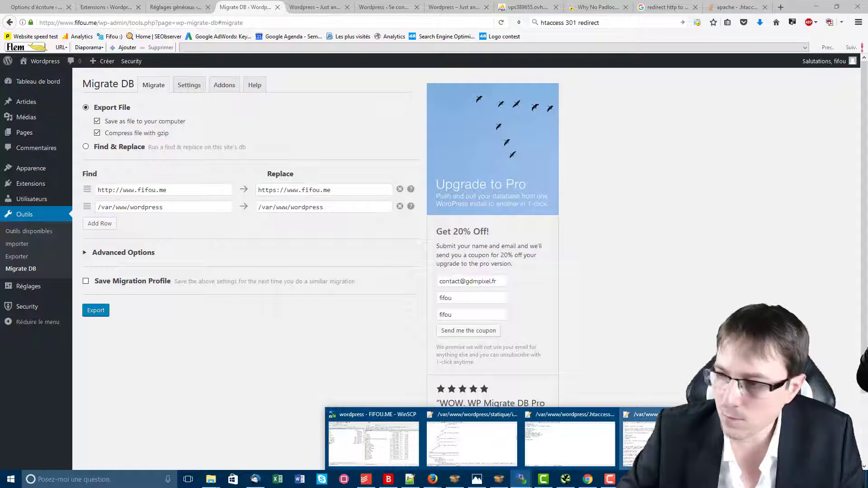
left_click(633, 427)
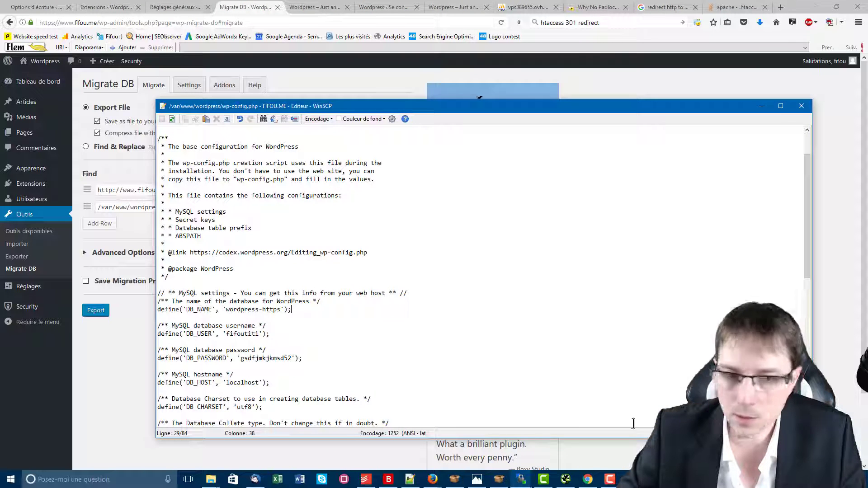
left_click(763, 105)
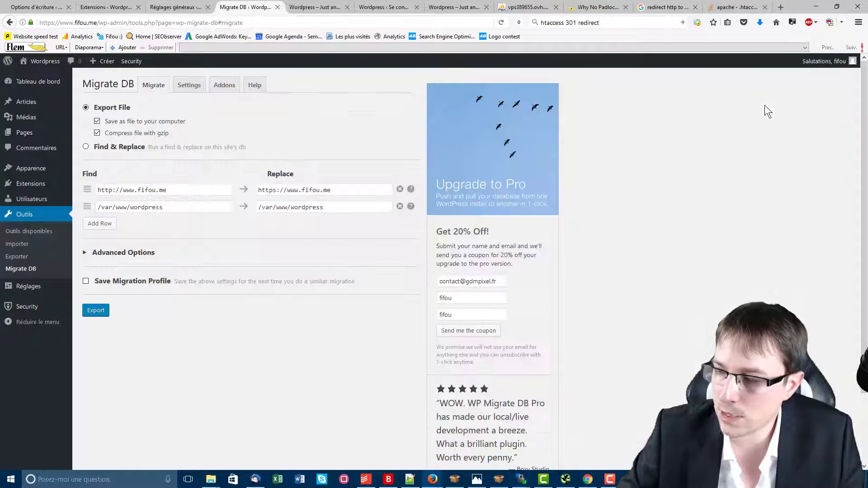
left_click(521, 479)
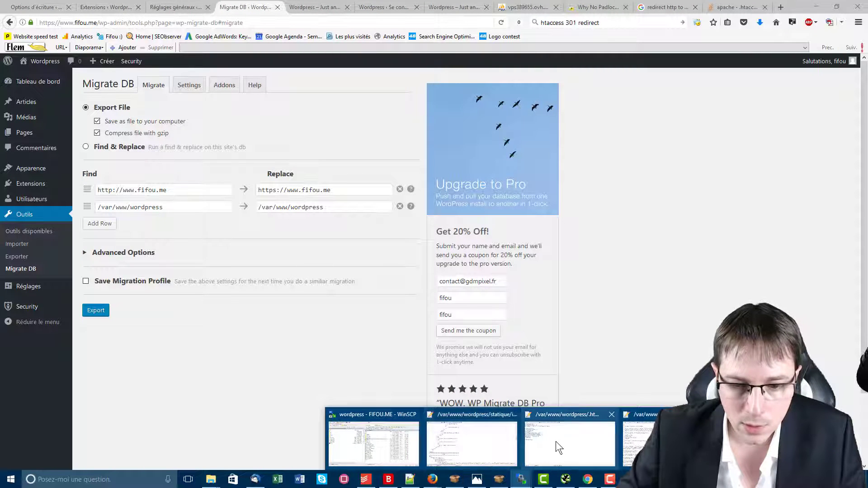
- Review the three RewriteEngine/RewriteCond/RewriteRule redirect lines in .htaccess, then go back to the Google results
left_click_drag(867, 144, 504, 144)
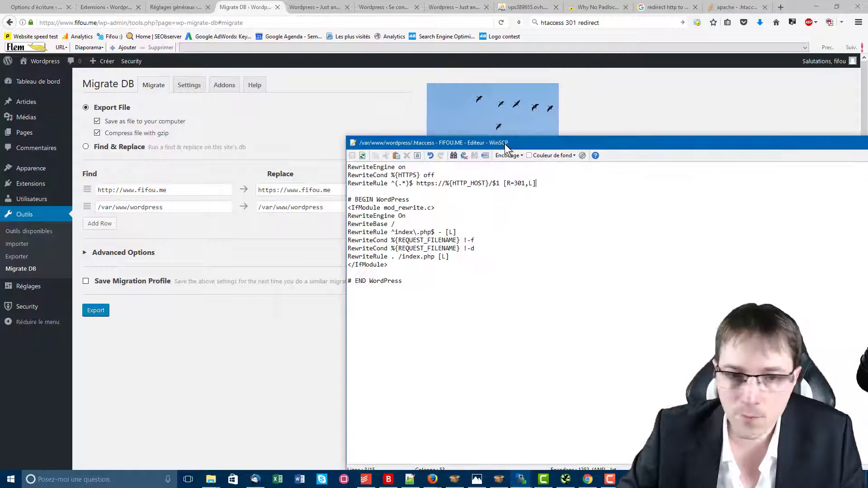
left_click_drag(543, 185, 328, 152)
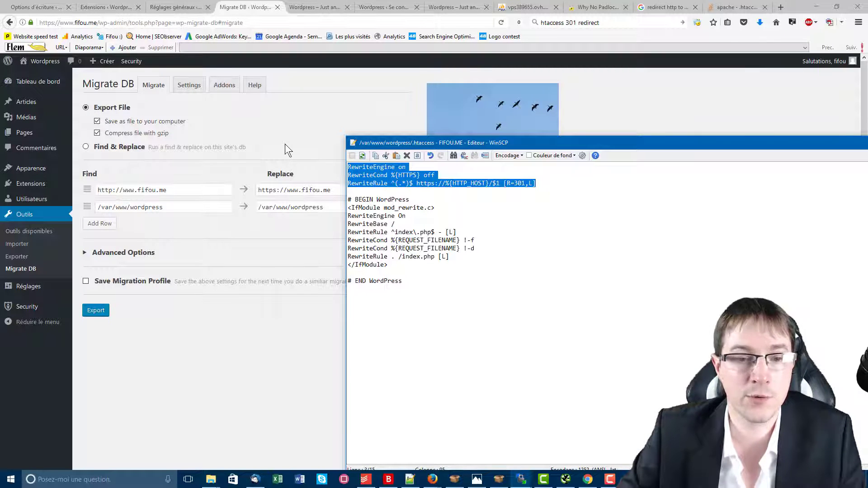
left_click(462, 177)
left_click_drag(547, 183, 349, 167)
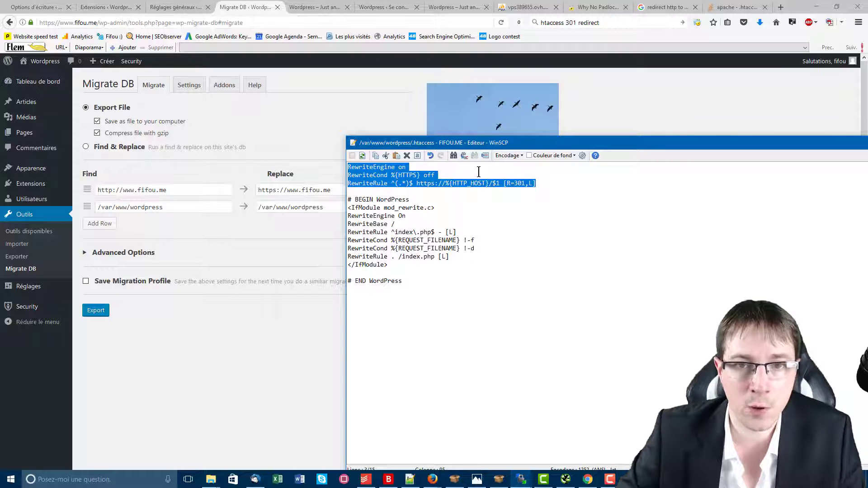
left_click(664, 7)
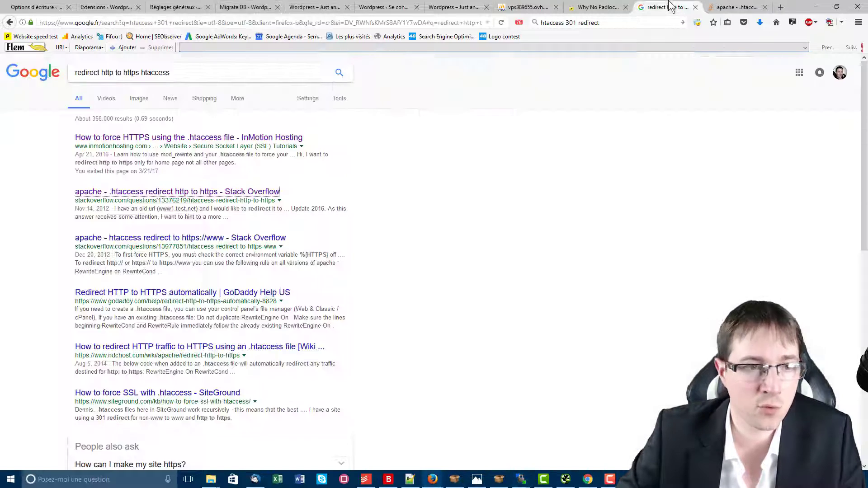
- Check the fifou.me home page and login tabs, then return to the Migrate DB admin tab
left_click(183, 75)
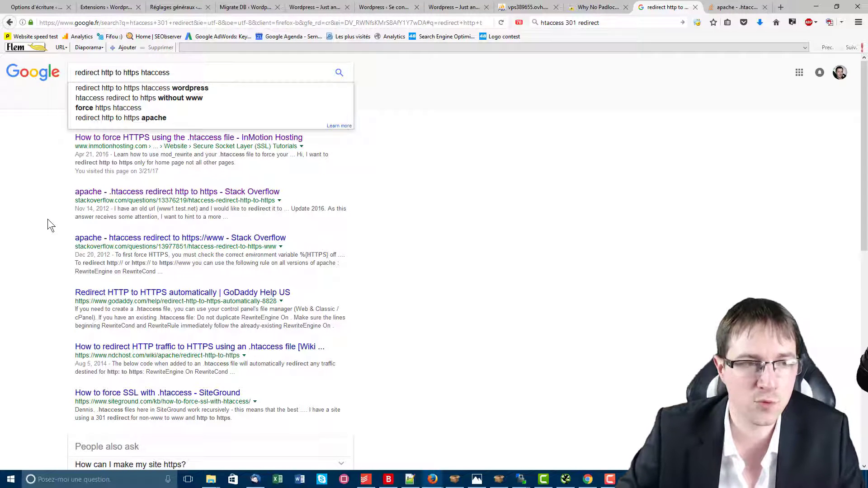
left_click(455, 7)
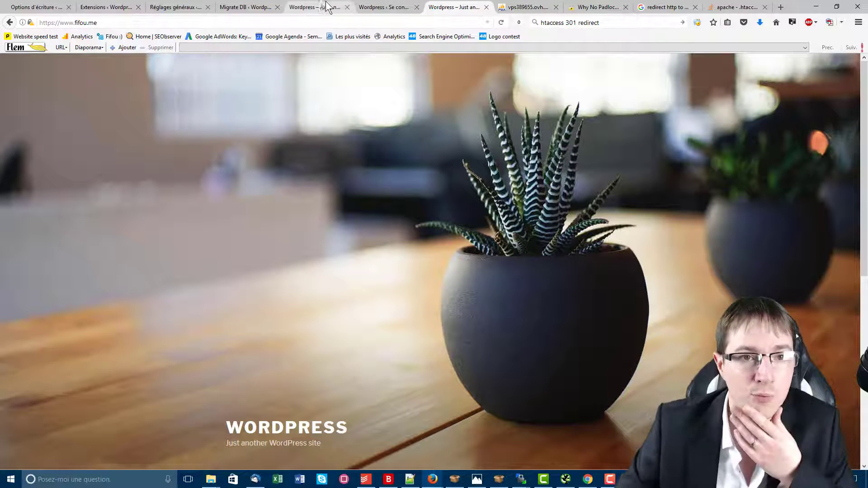
left_click(381, 6)
left_click(329, 6)
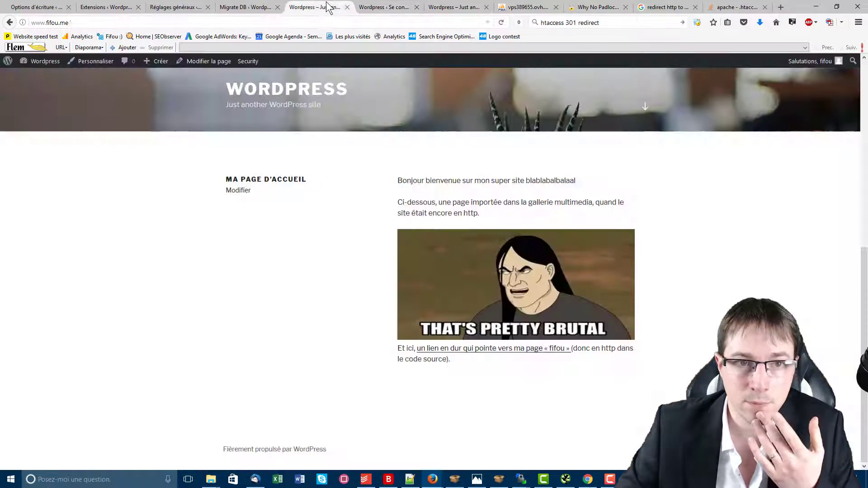
left_click(246, 6)
- Open Security > Réglages in a new tab and scroll down to the SSL module card
mouse_move(23, 307)
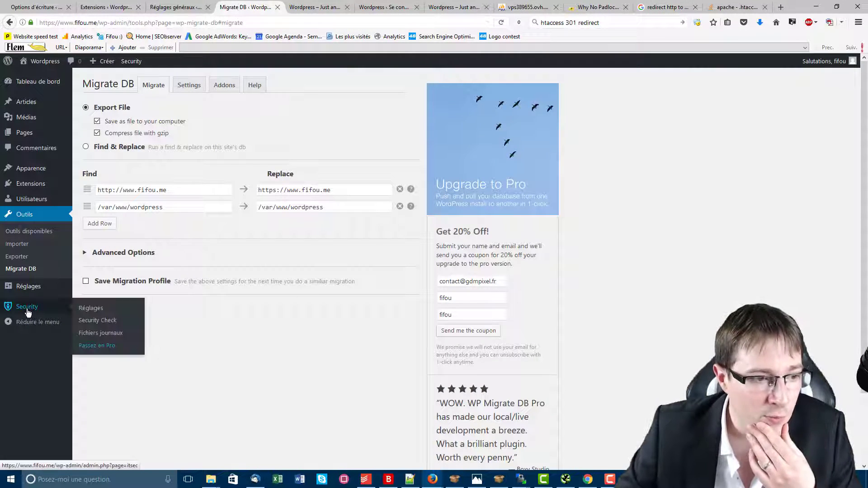
right_click(93, 310)
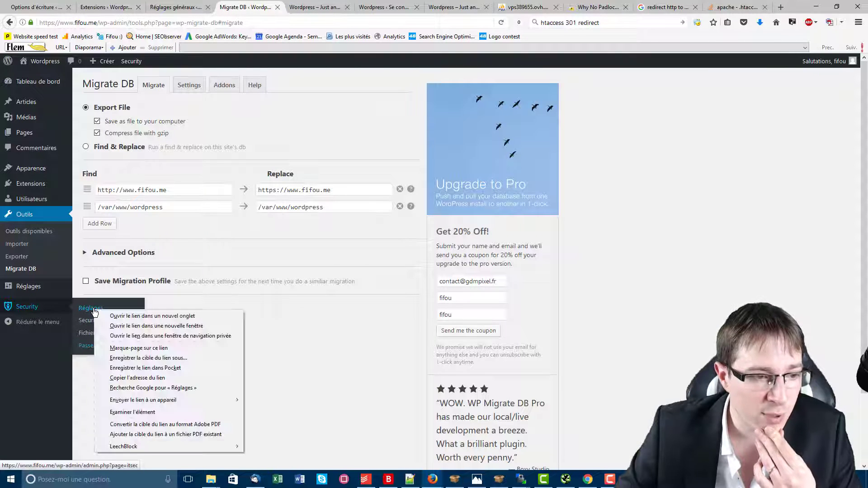
left_click(119, 316)
left_click(287, 8)
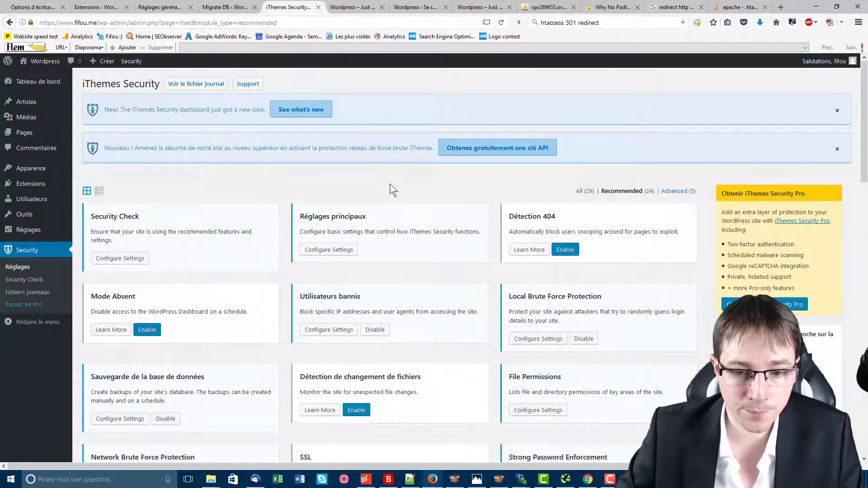
scroll(390, 183, "down", 4)
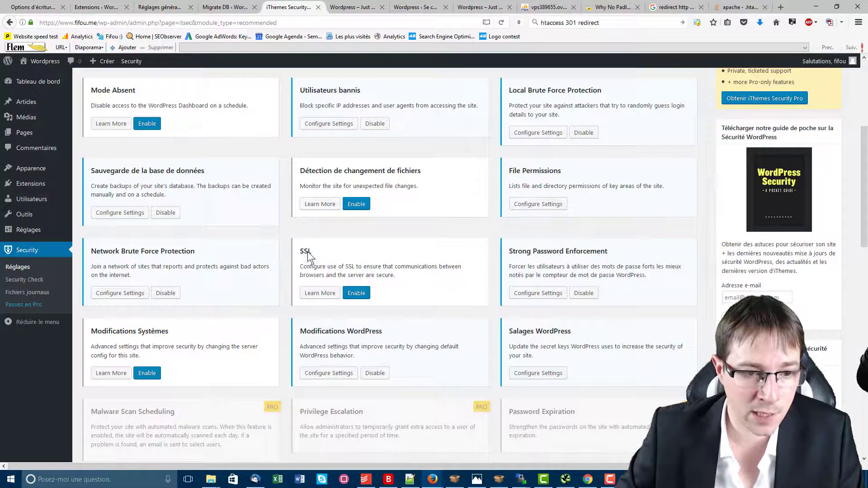
double_click(310, 252)
left_click(309, 252)
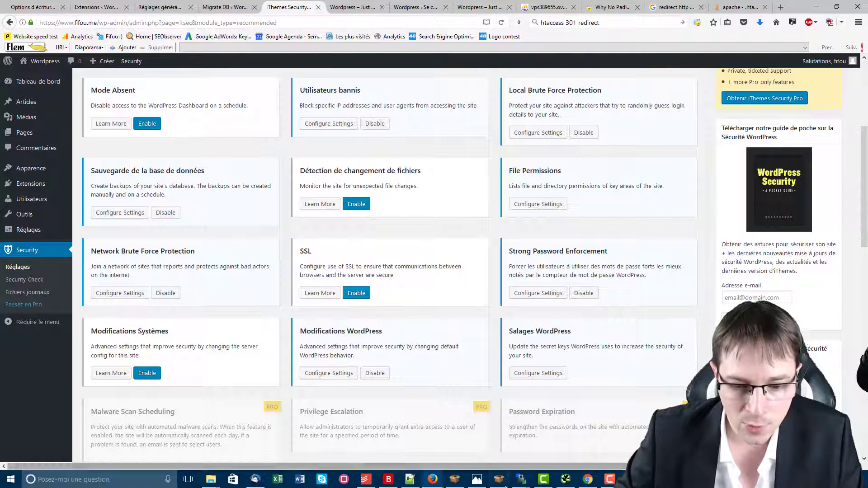
- Delete the RewriteEngine/RewriteCond/RewriteRule HTTPS redirect lines from the top of .htaccess
mouse_move(522, 479)
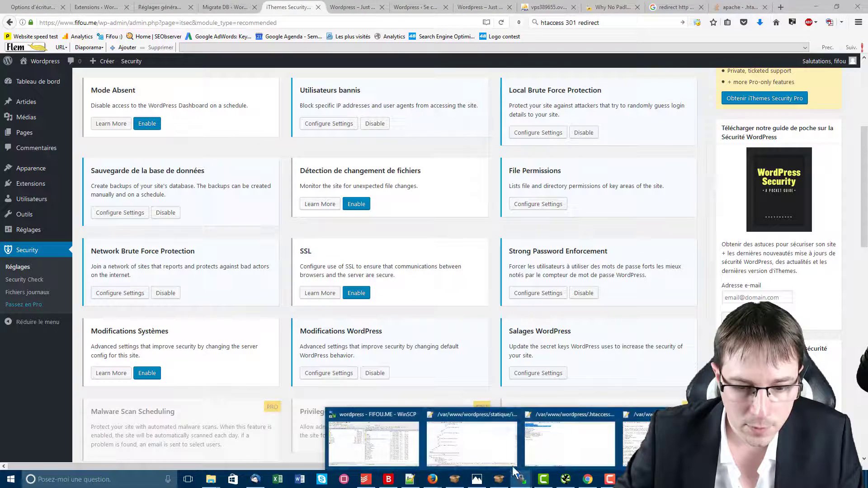
left_click(565, 441)
left_click(549, 185)
left_click_drag(508, 178, 295, 150)
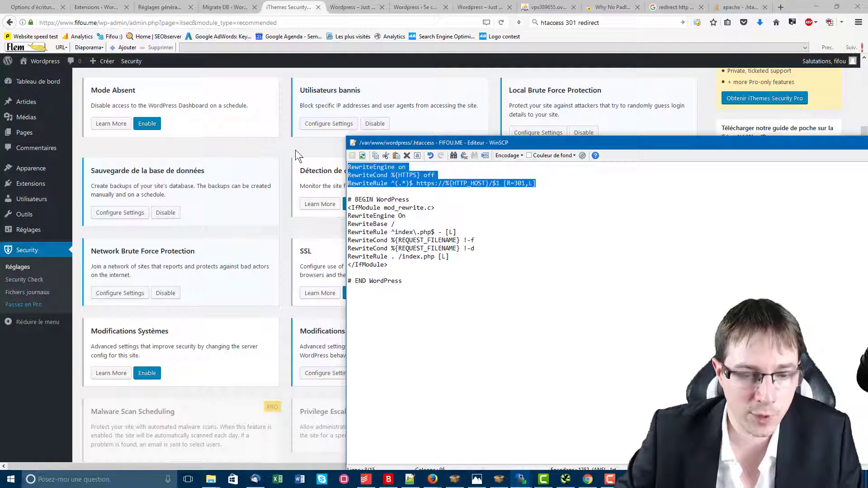
key("Delete")
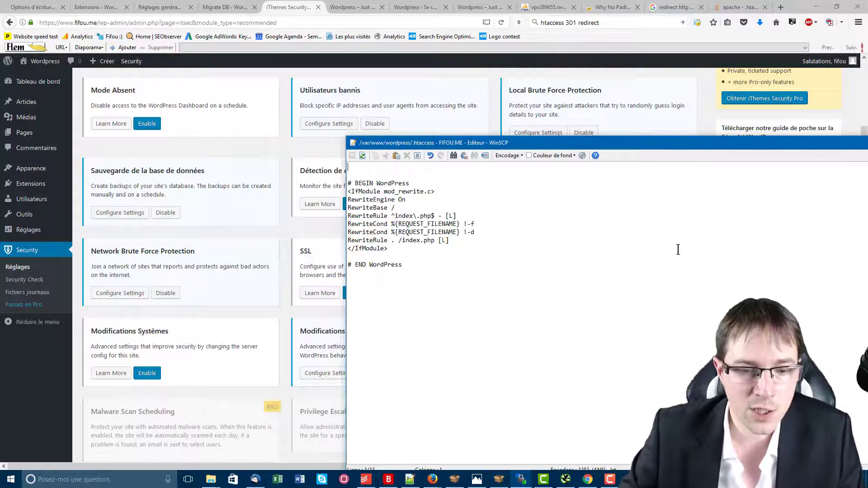
- Reopen .htaccess from the WinSCP file manager to verify the remaining rules, then return to iThemes Security
left_click(521, 479)
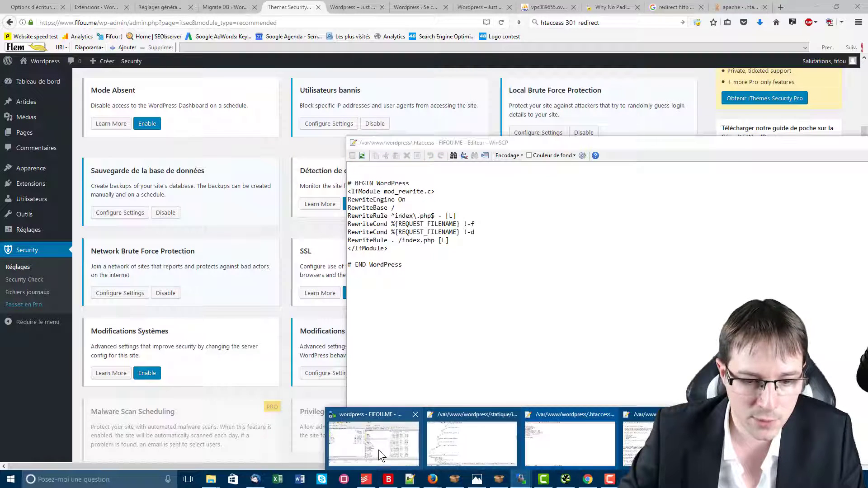
left_click(379, 450)
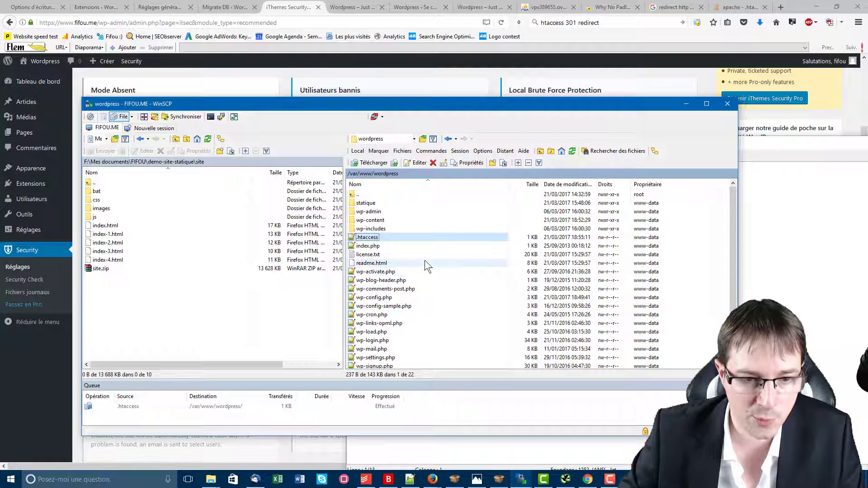
double_click(384, 238)
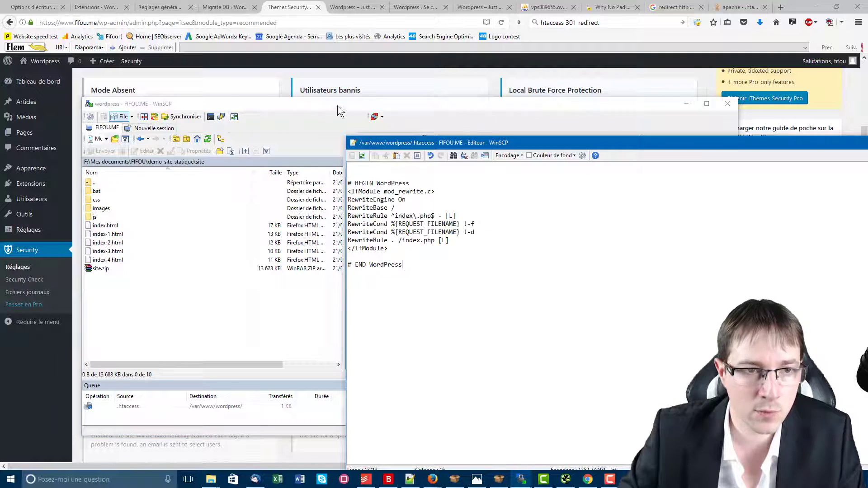
left_click(291, 7)
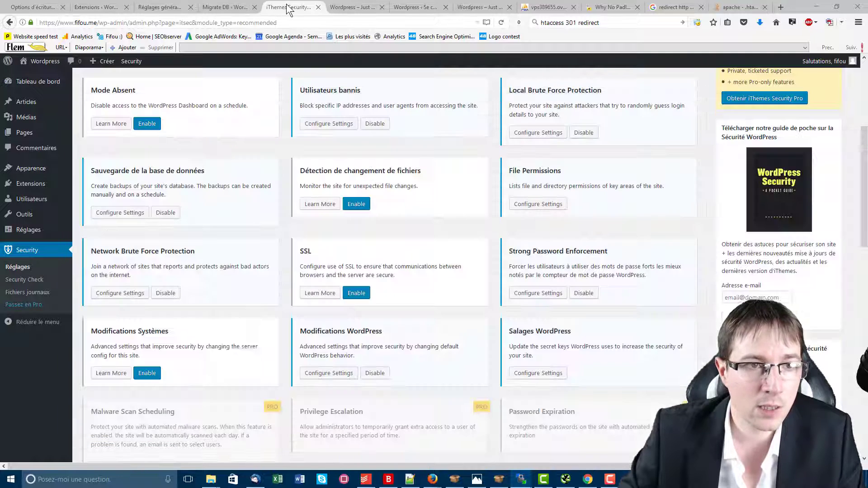
- Enable the SSL module with Mode SSL set to Site entier and dashboard SSL forced, then confirm and save
left_click(355, 294)
left_click(326, 297)
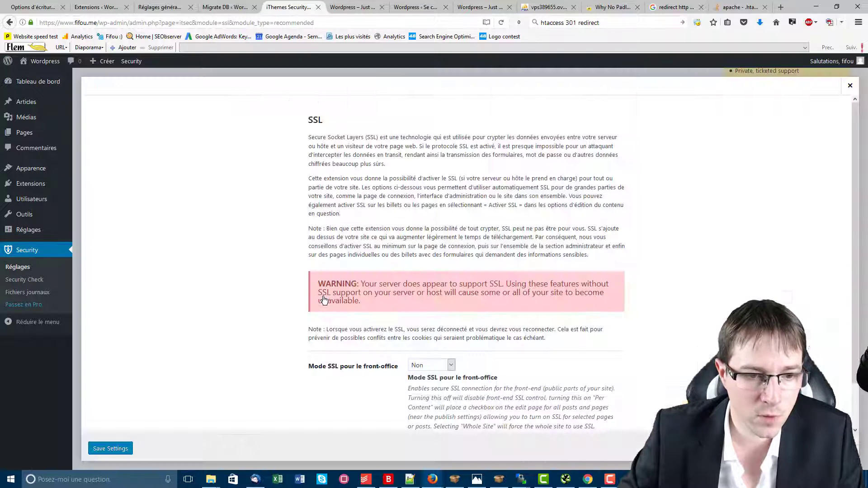
scroll(343, 344, "down", 2)
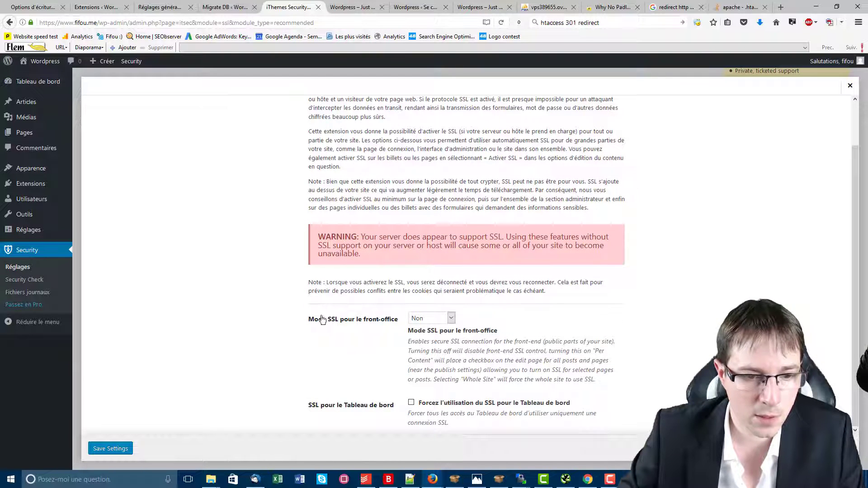
left_click_drag(300, 318, 353, 321)
left_click(430, 318)
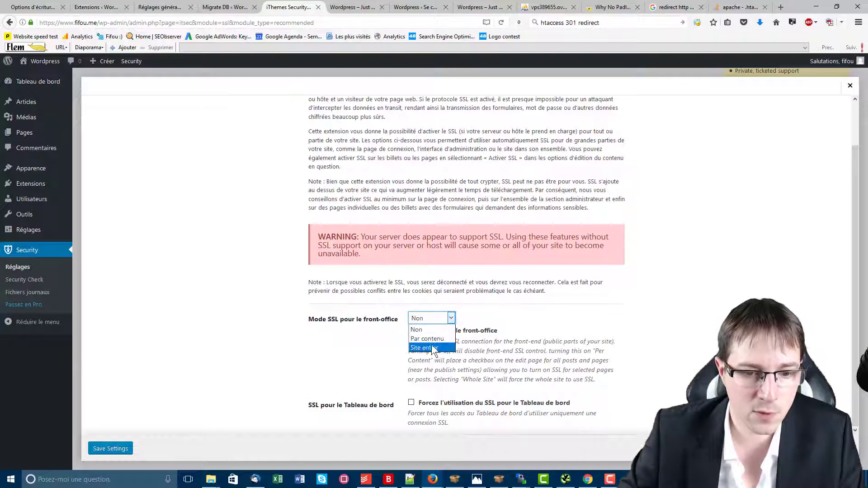
left_click(430, 348)
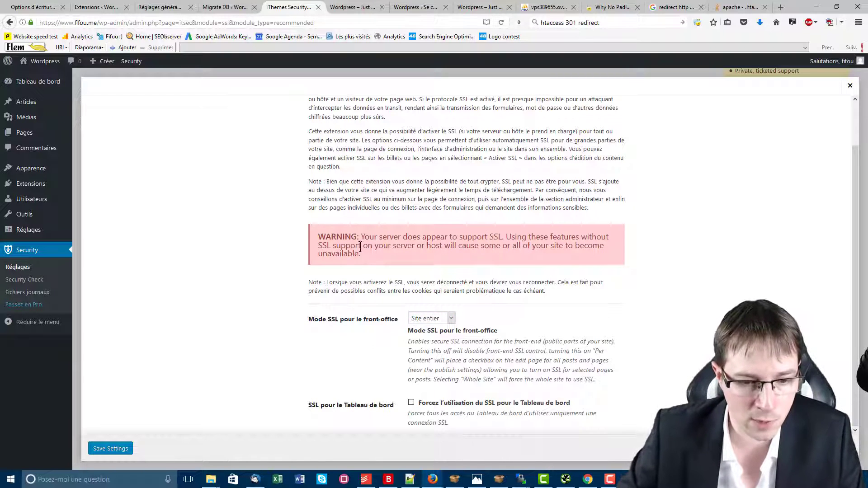
left_click(411, 402)
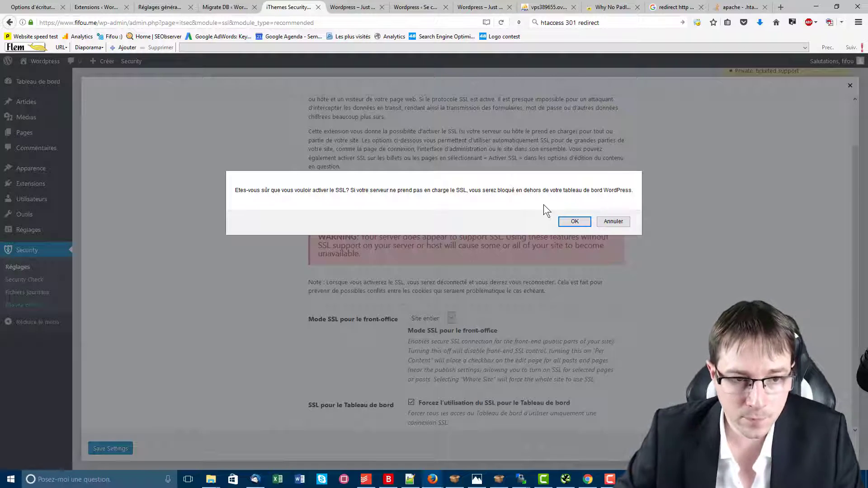
left_click_drag(238, 191, 500, 192)
left_click(500, 192)
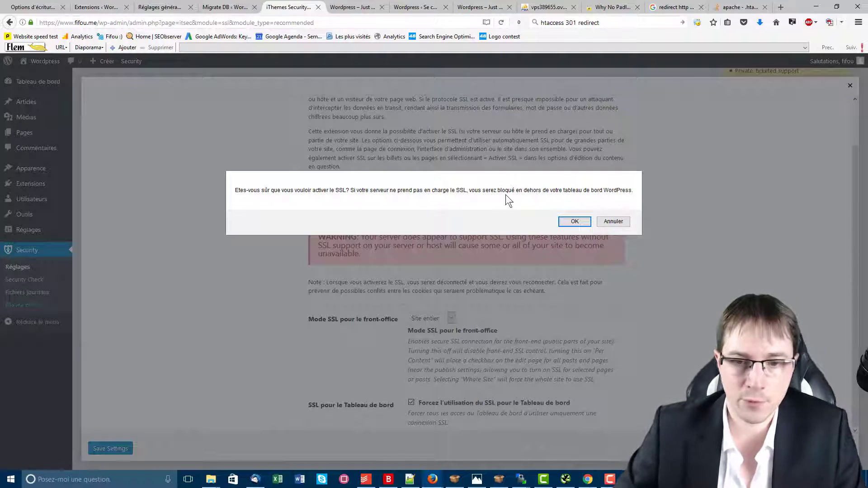
left_click(572, 222)
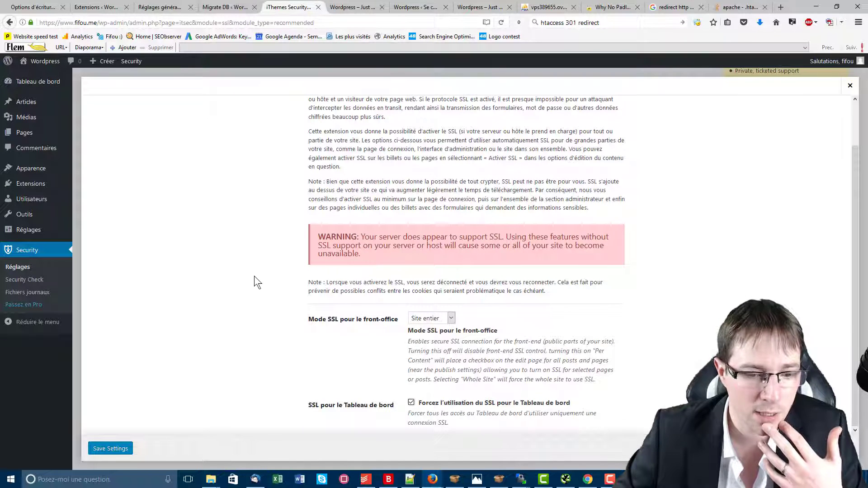
left_click(101, 451)
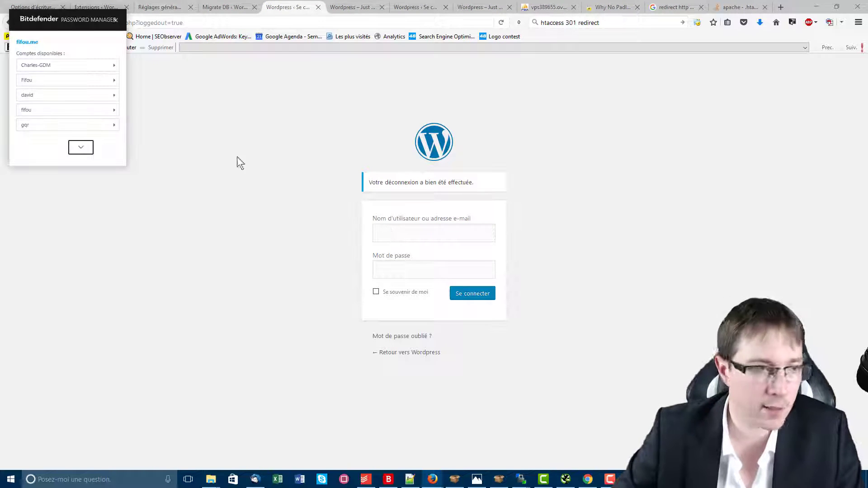
- Sign in to the fifou.me dashboard with the account username and pasted password
left_click(377, 231)
type("Charles")
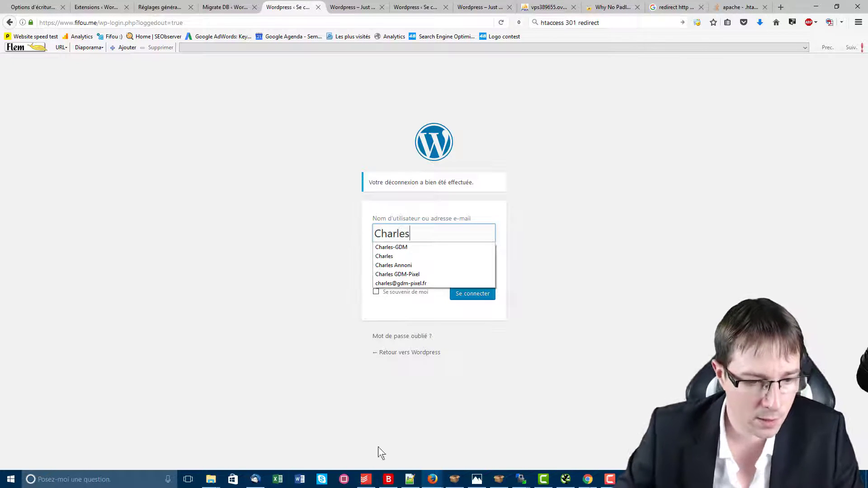
left_click(252, 482)
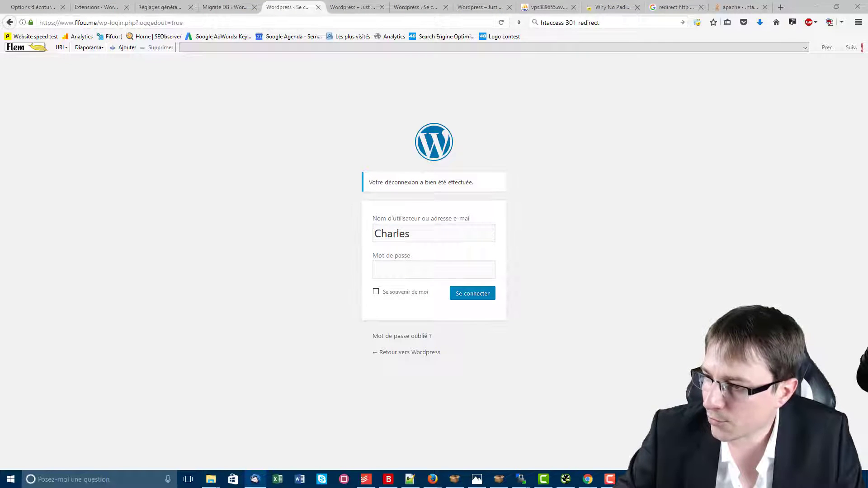
left_click(401, 269)
key("ctrl+v")
left_click(471, 299)
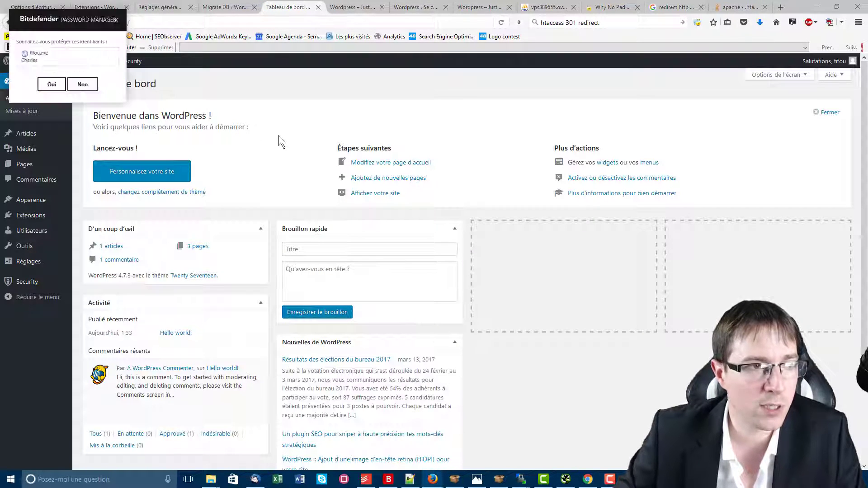
- Bring the WinSCP file manager forward and refresh the remote /var/www/wordpress listing
left_click(521, 480)
left_click(379, 435)
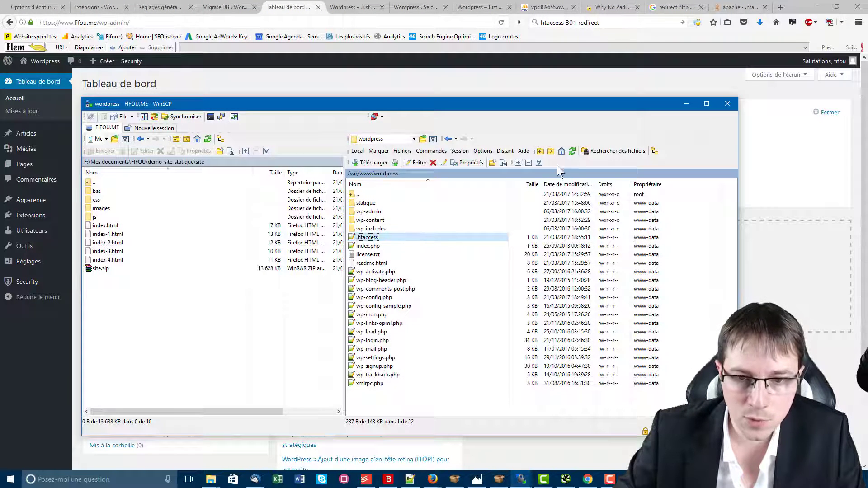
left_click(572, 151)
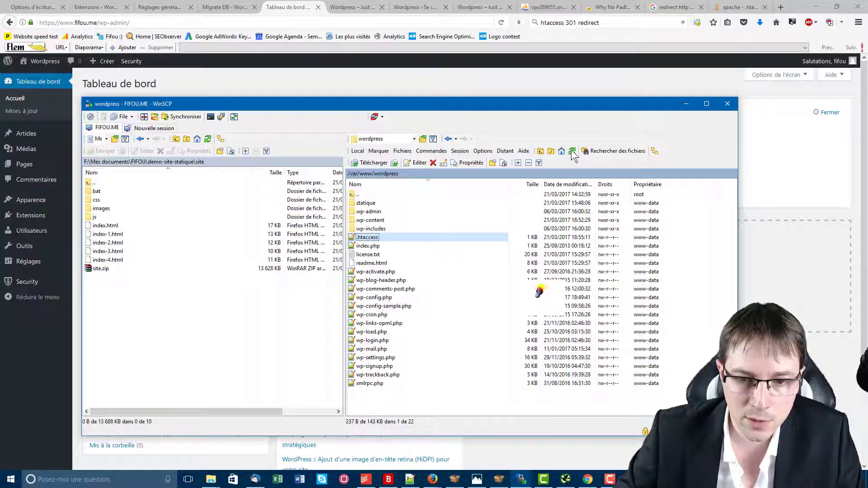
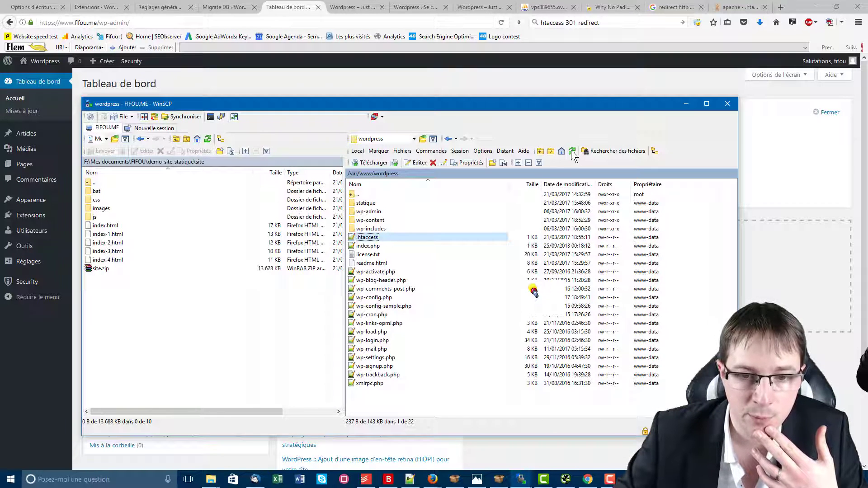
- Reconnect WinSCP to the FIFOU.ME server and open .htaccess in the editor
left_click(457, 306)
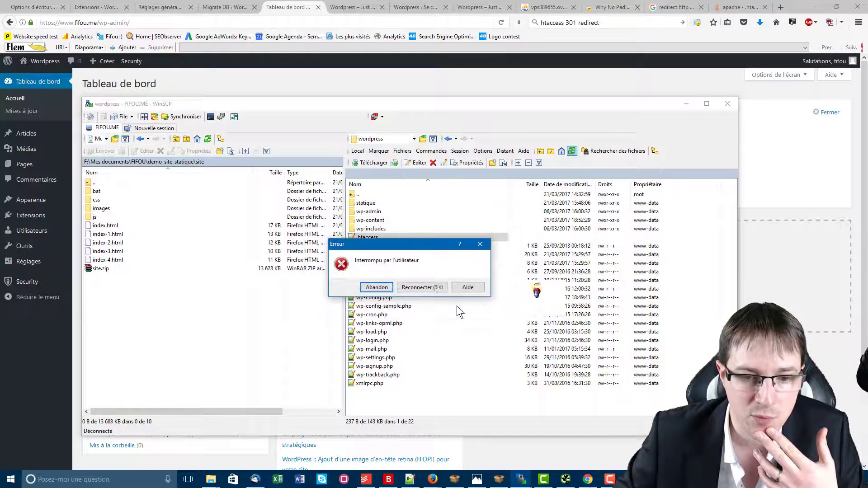
left_click(425, 286)
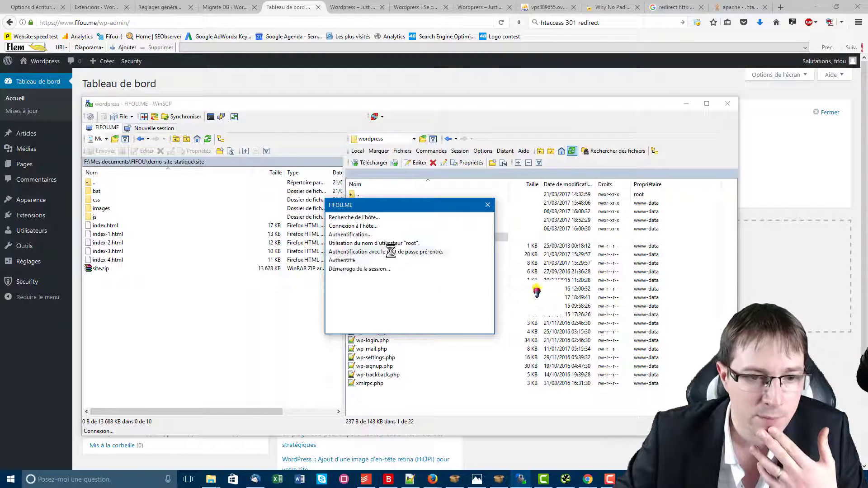
double_click(378, 237)
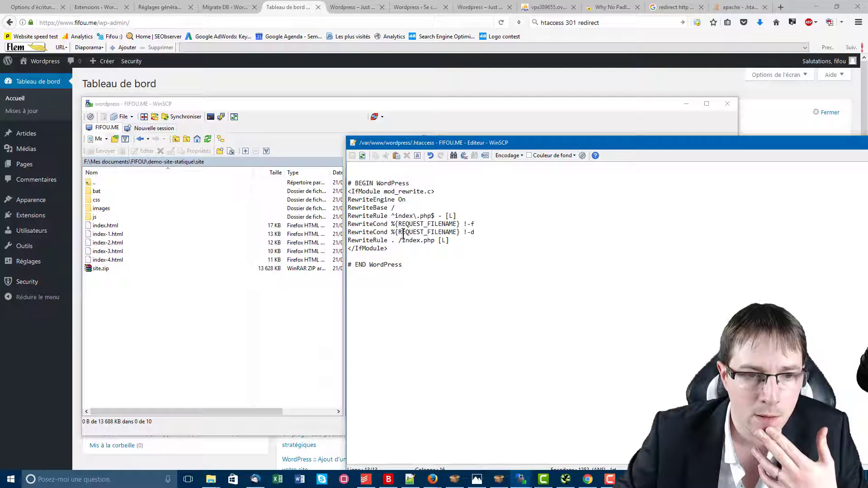
left_click(363, 156)
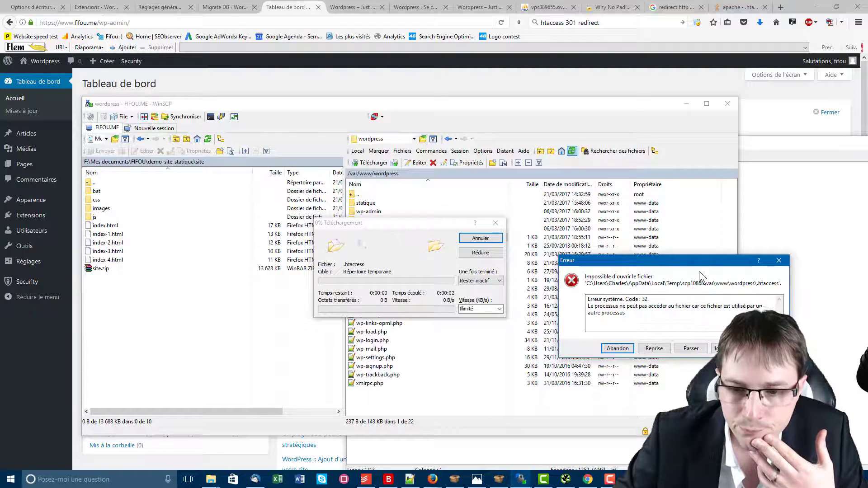
- Dismiss the file-open, copy-failed and memory-access errors, then return to the WordPress dashboard
left_click(692, 348)
left_click(448, 192)
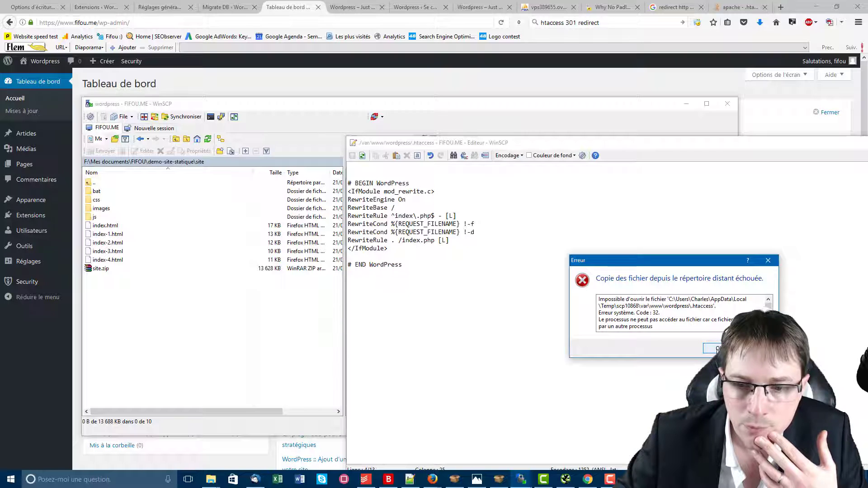
left_click(711, 347)
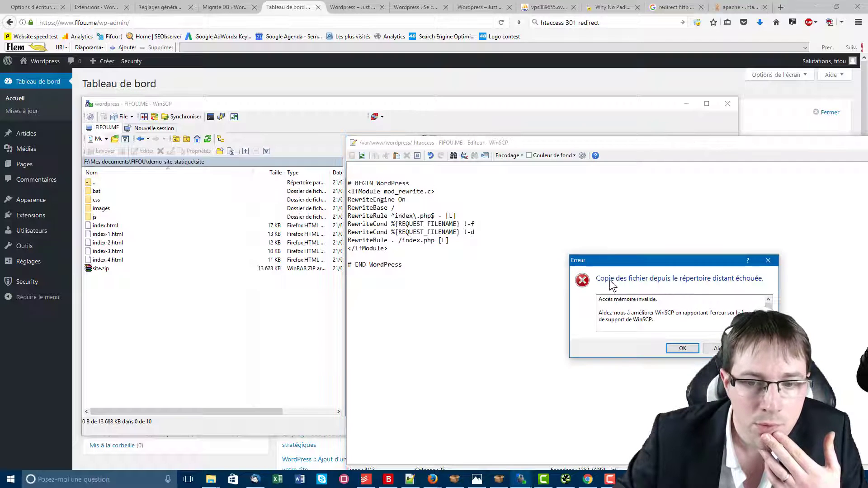
left_click(683, 349)
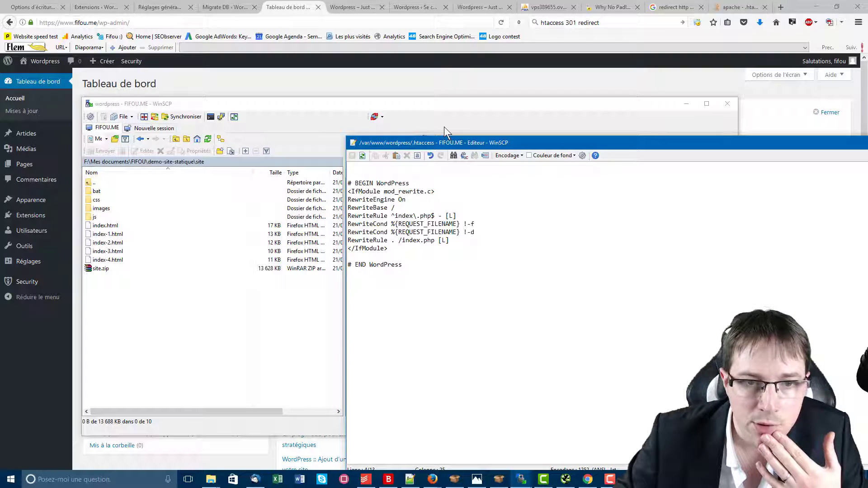
left_click(420, 114)
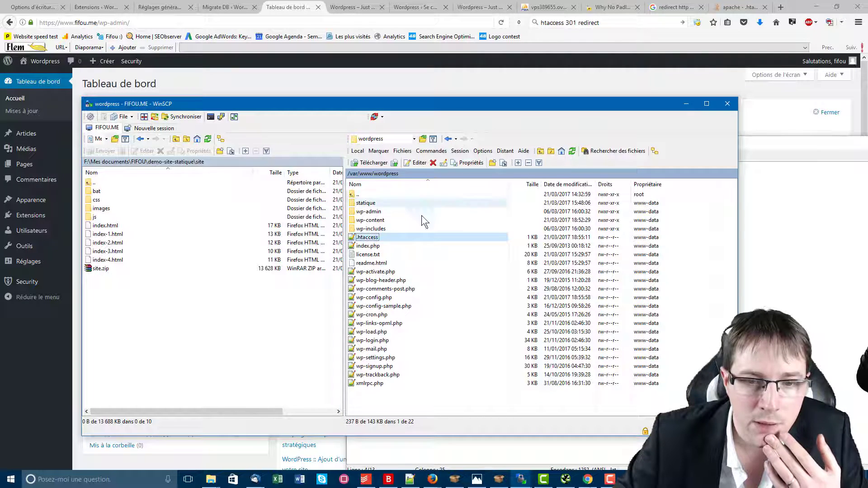
left_click(335, 91)
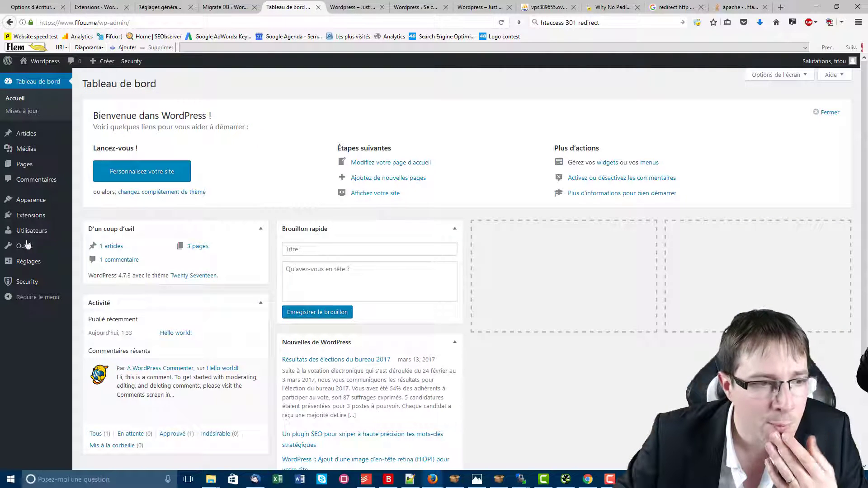
- Reopen the iThemes Security SSL module settings and save them
mouse_move(28, 282)
left_click(93, 284)
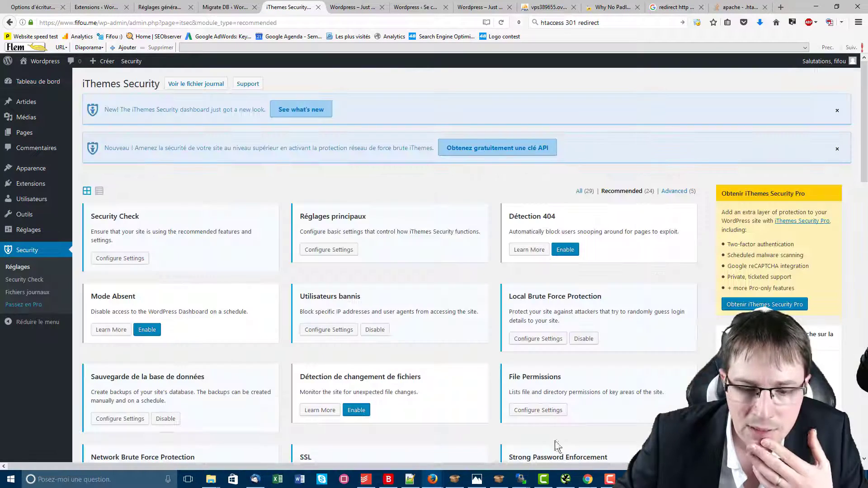
mouse_move(521, 478)
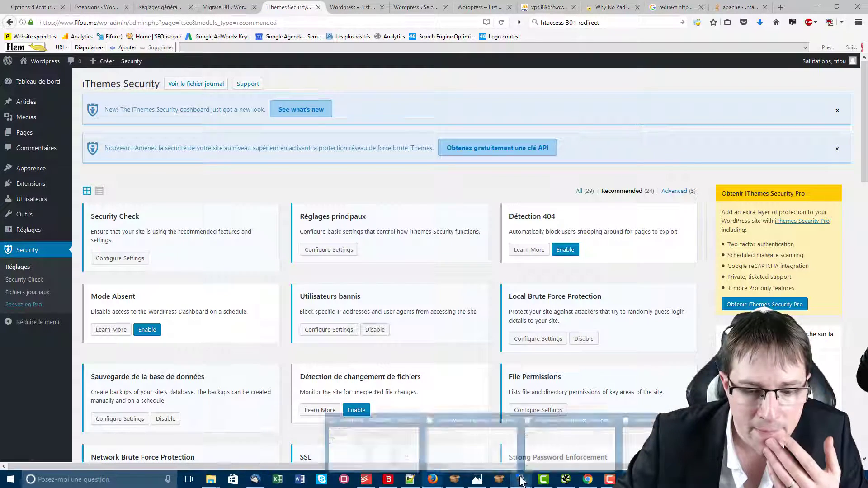
left_click(390, 442)
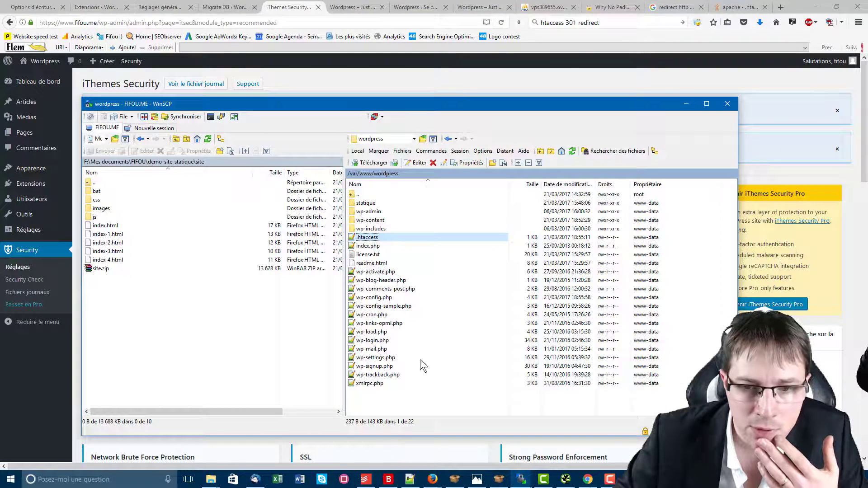
left_click(415, 88)
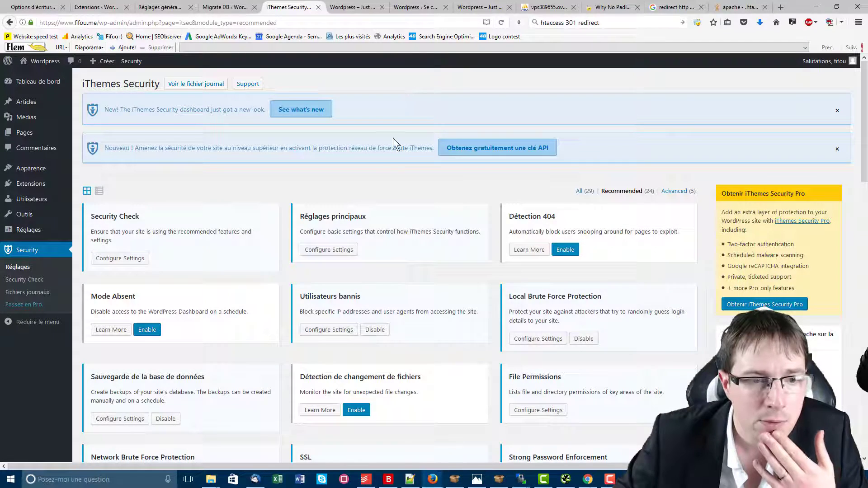
scroll(334, 380, "down", 2)
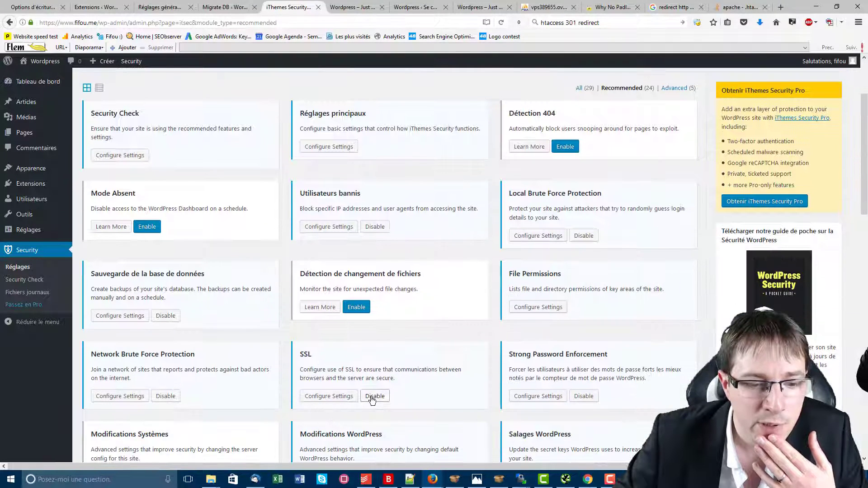
left_click(338, 401)
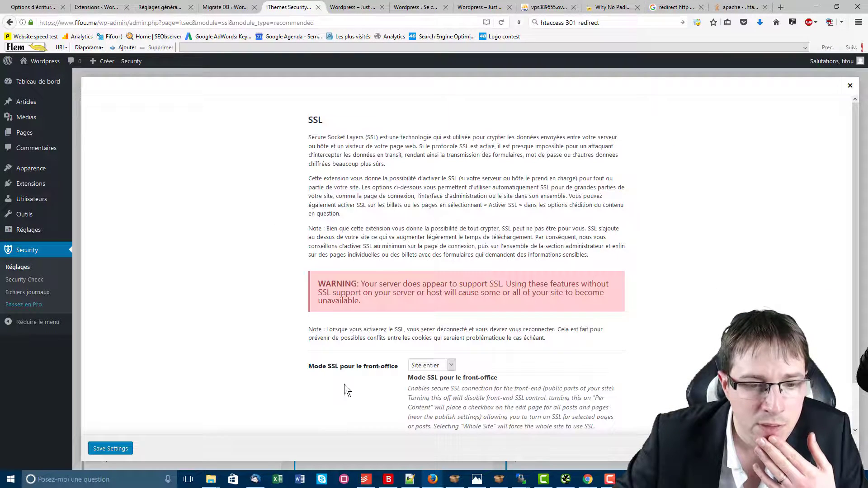
scroll(344, 387, "down", 2)
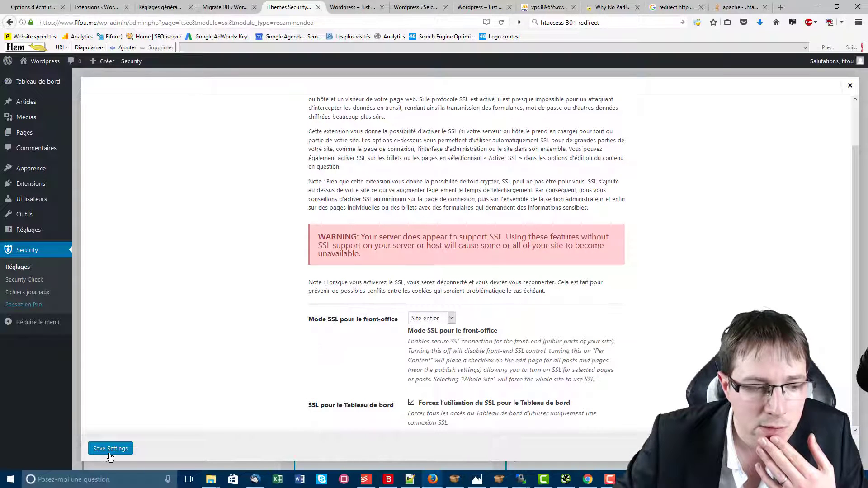
left_click(109, 452)
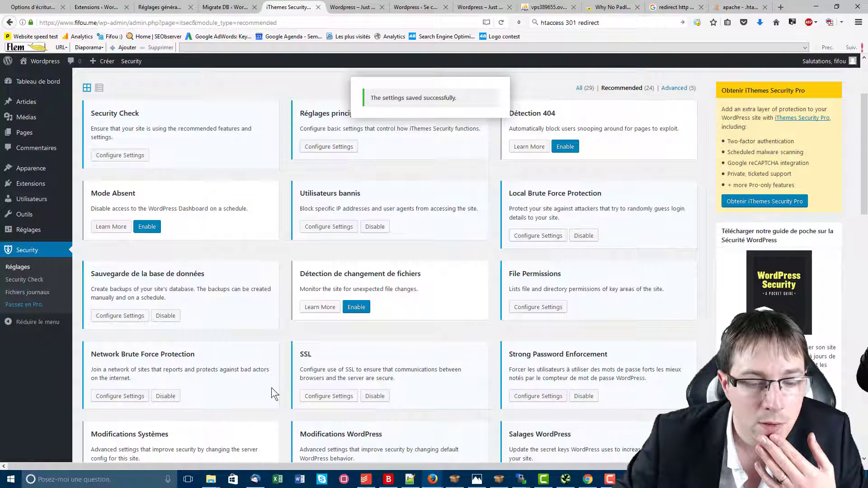
mouse_move(521, 479)
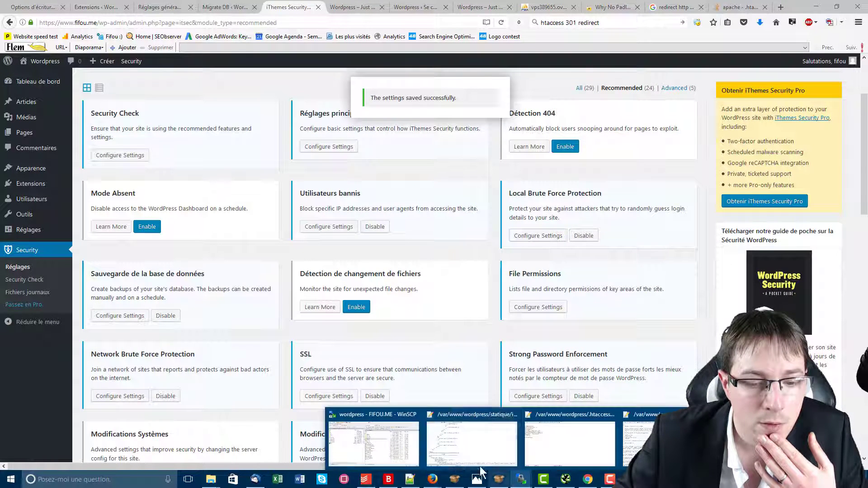
left_click(386, 439)
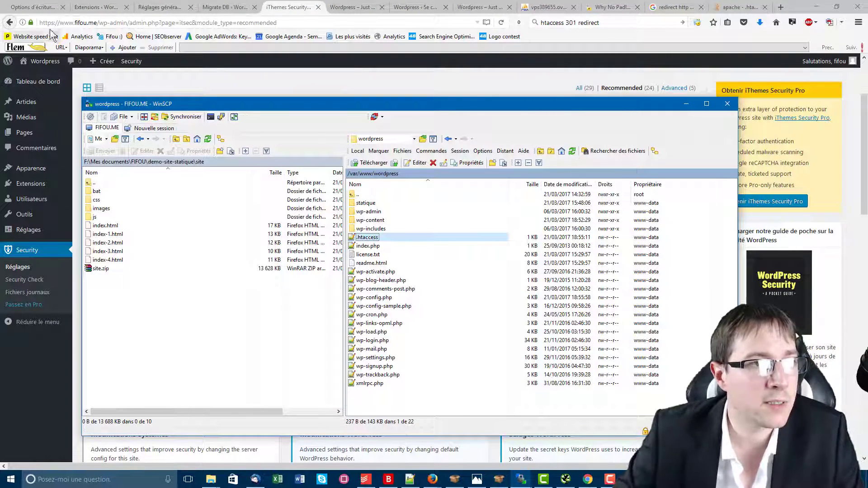
left_click_drag(59, 22, 94, 21)
key("ctrl+c")
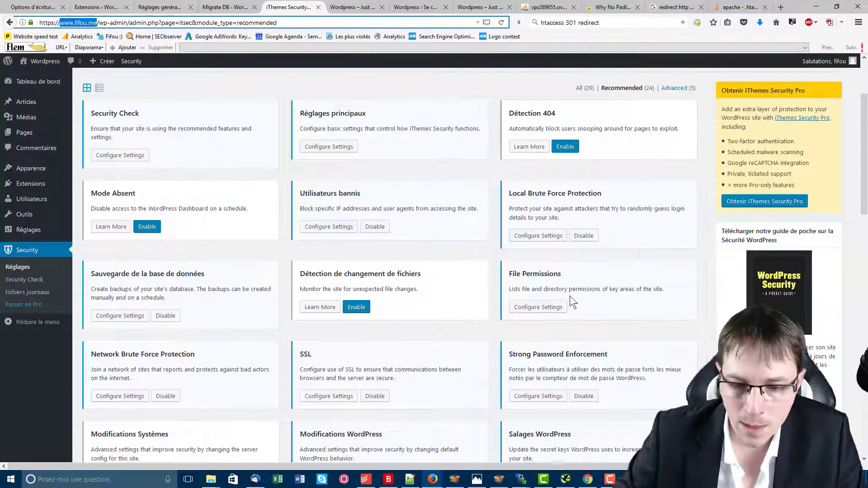
left_click(566, 480)
triple_click(310, 91)
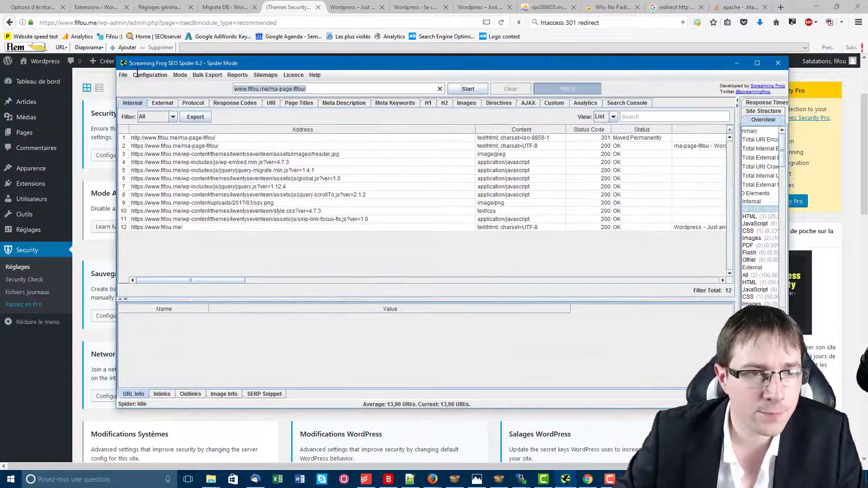
key("ctrl+v")
left_click(466, 85)
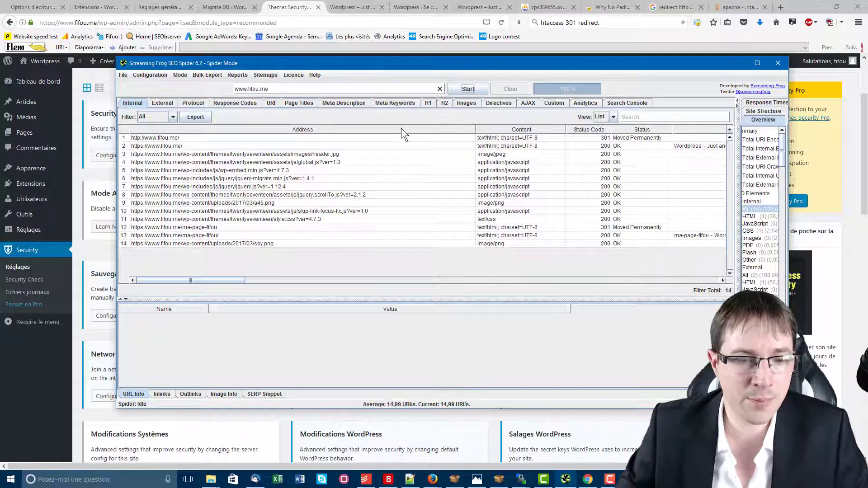
left_click(376, 449)
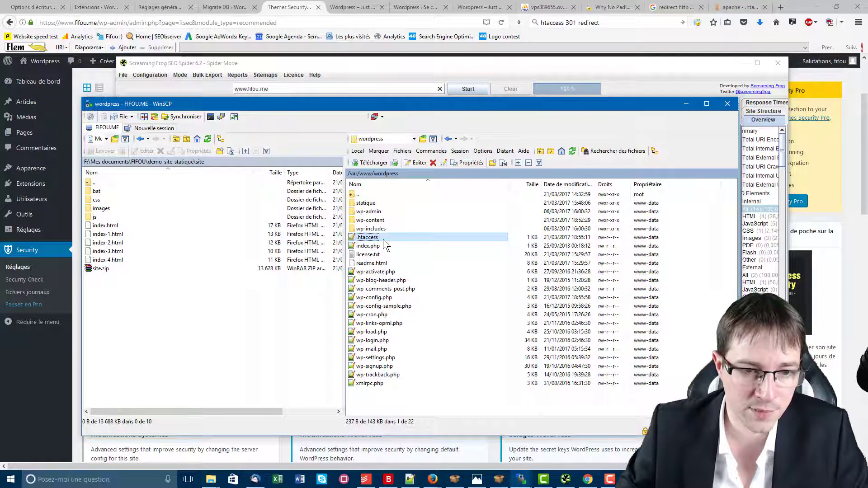
- Open the server's .htaccess to review its standard WordPress rewrite rules, skipping the copy errors
double_click(368, 238)
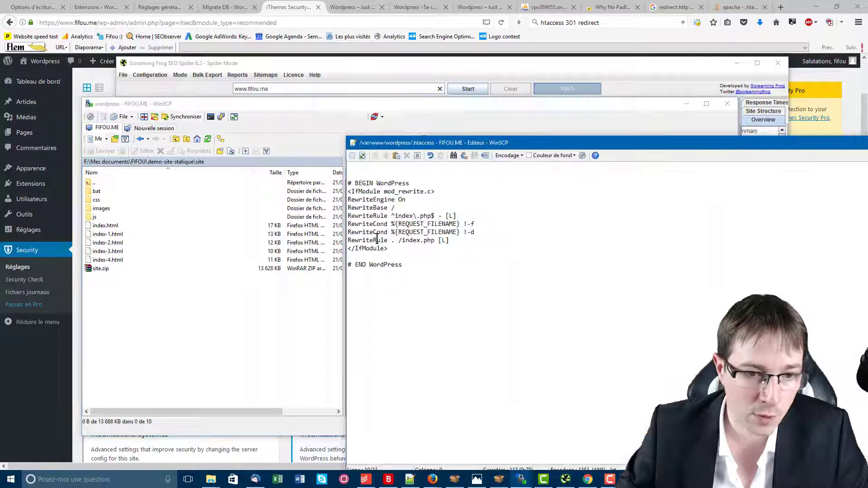
left_click(363, 156)
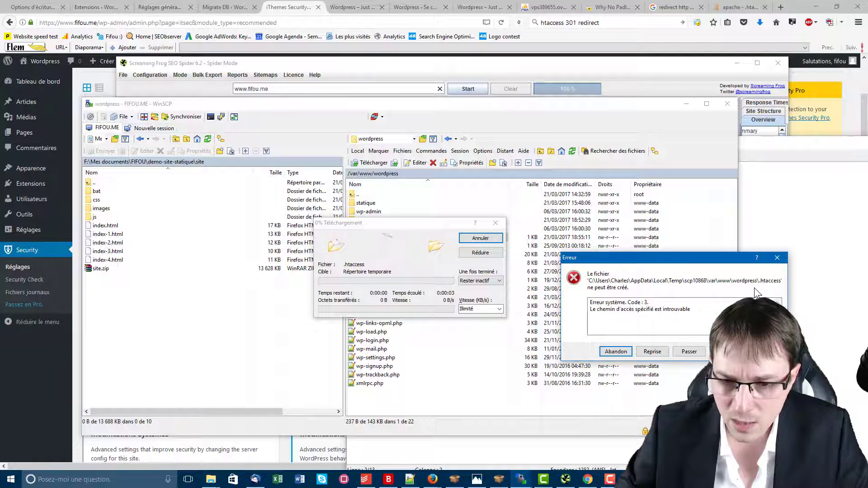
left_click(688, 352)
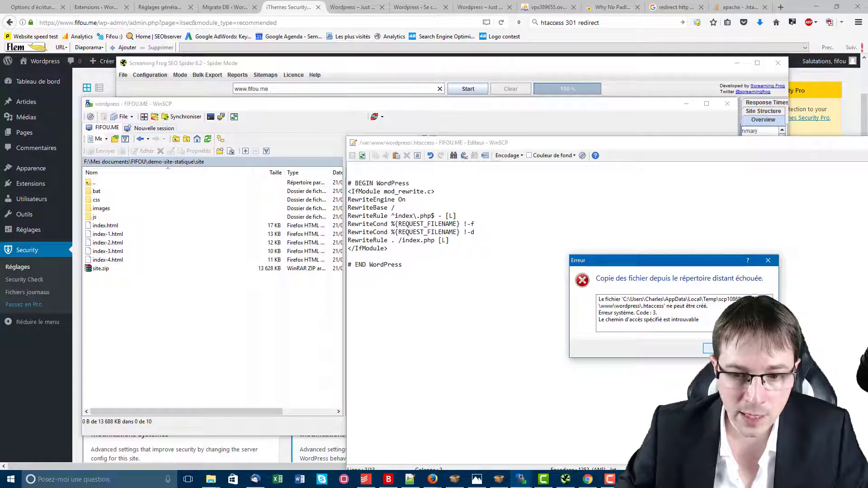
key("Return")
left_click(548, 335)
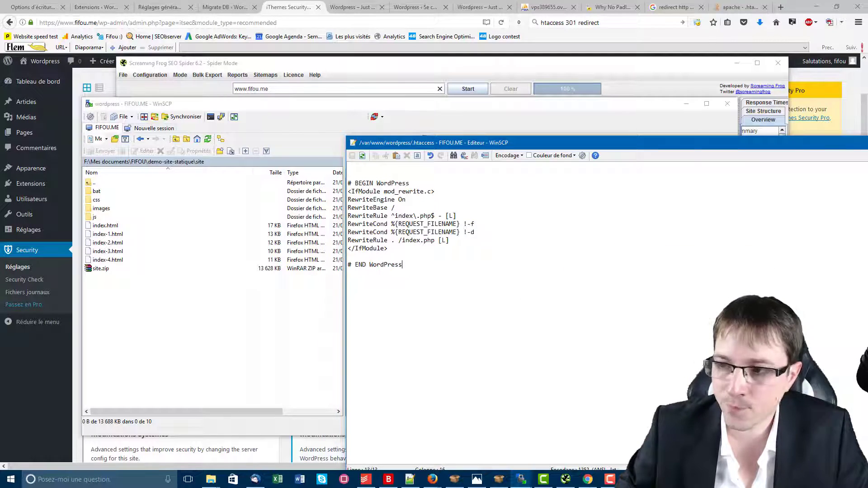
- Close the .htaccess editor, clear the remaining errors and refresh the /var/www/wordpress listing
key("alt+F4")
left_click(437, 312)
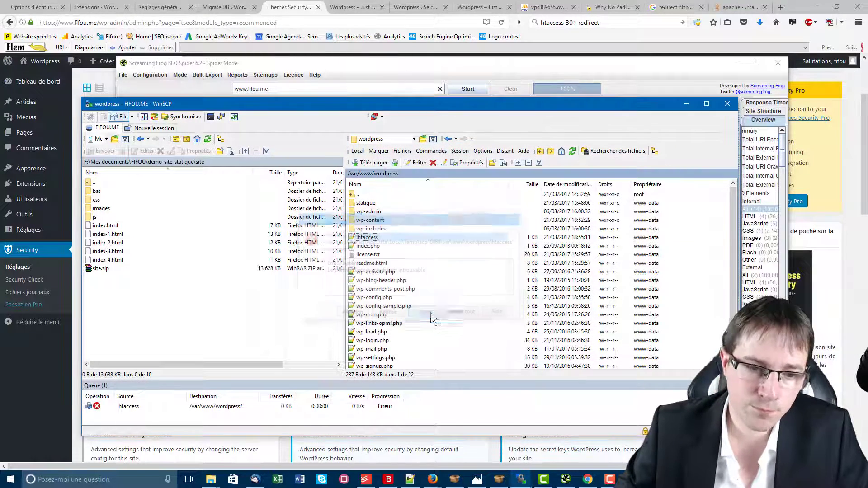
left_click(430, 287)
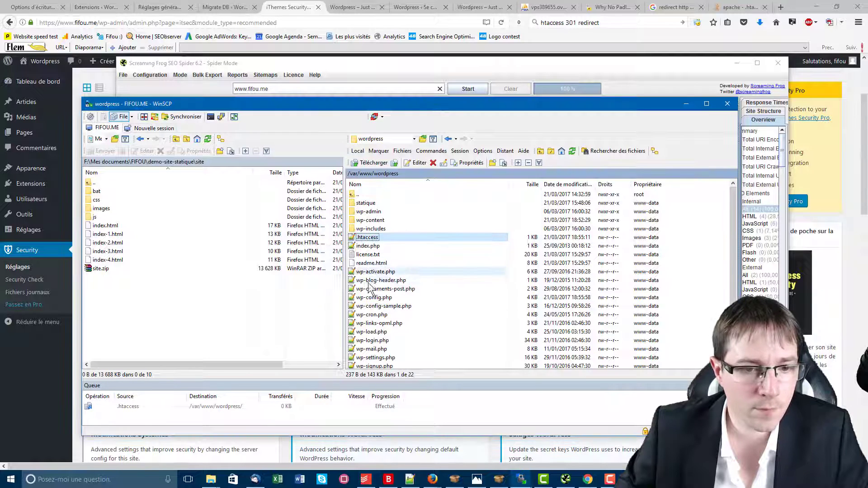
left_click(573, 152)
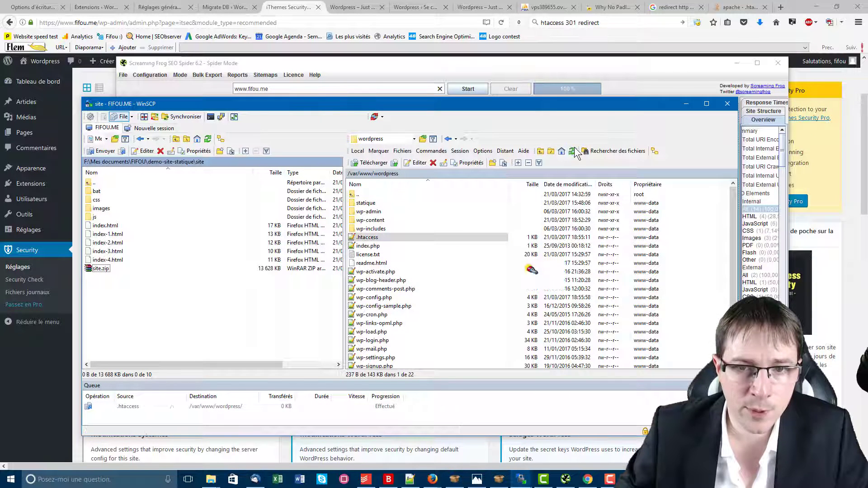
- Check URL Info for the http 301 and https home pages, then filter results to HTML
left_click(496, 71)
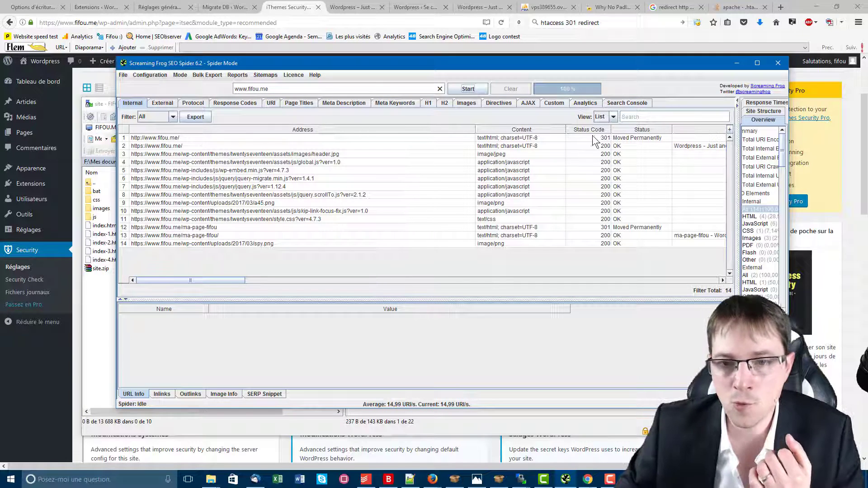
left_click(606, 138)
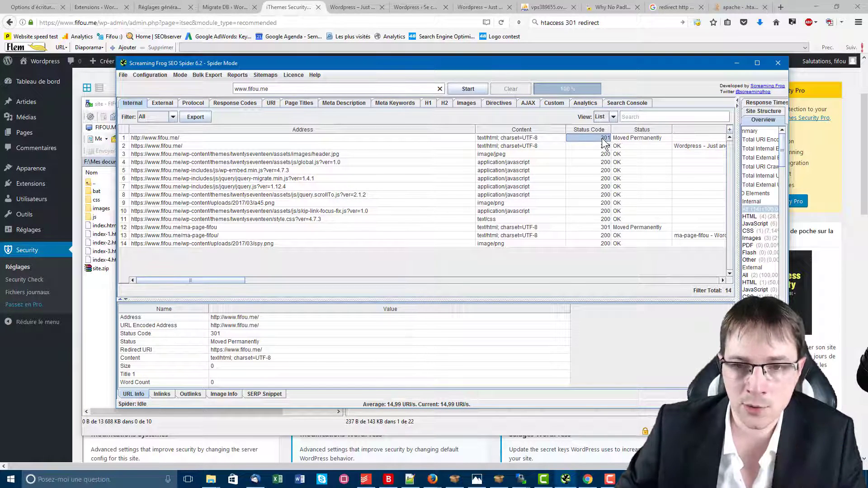
left_click(194, 147)
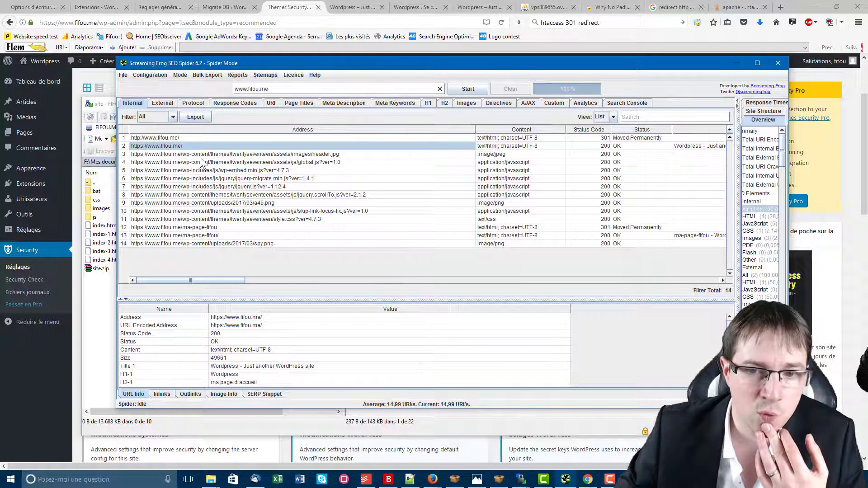
left_click(173, 116)
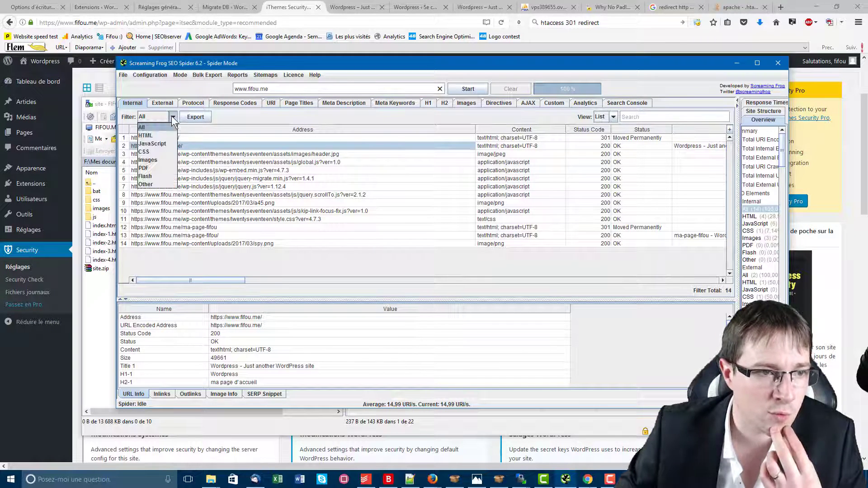
left_click(155, 135)
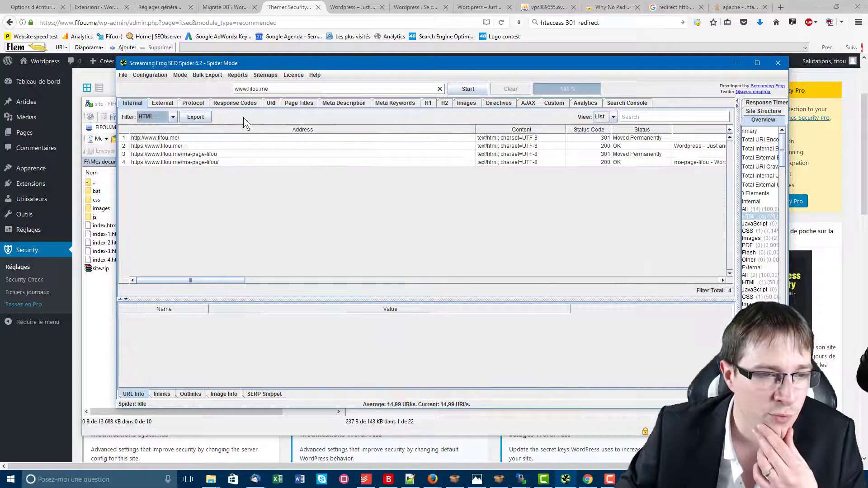